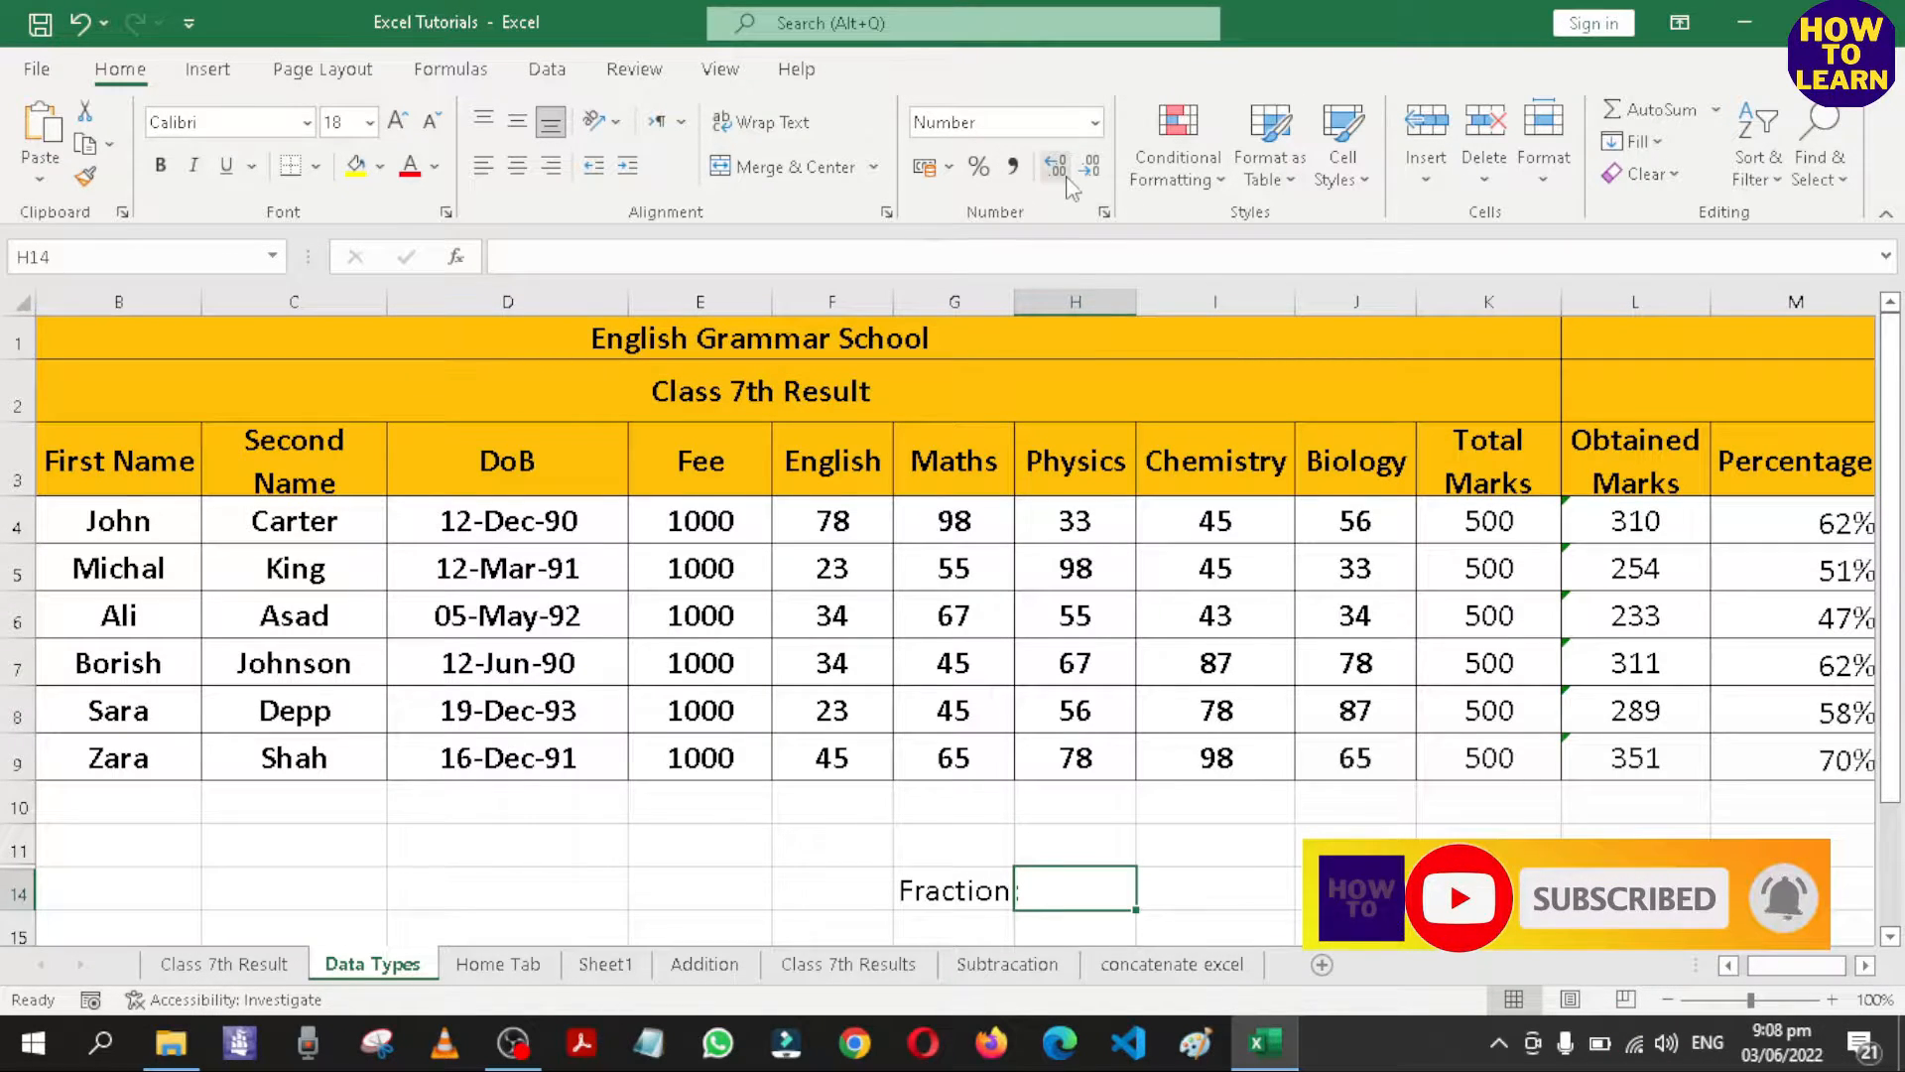
left_click(1095, 122)
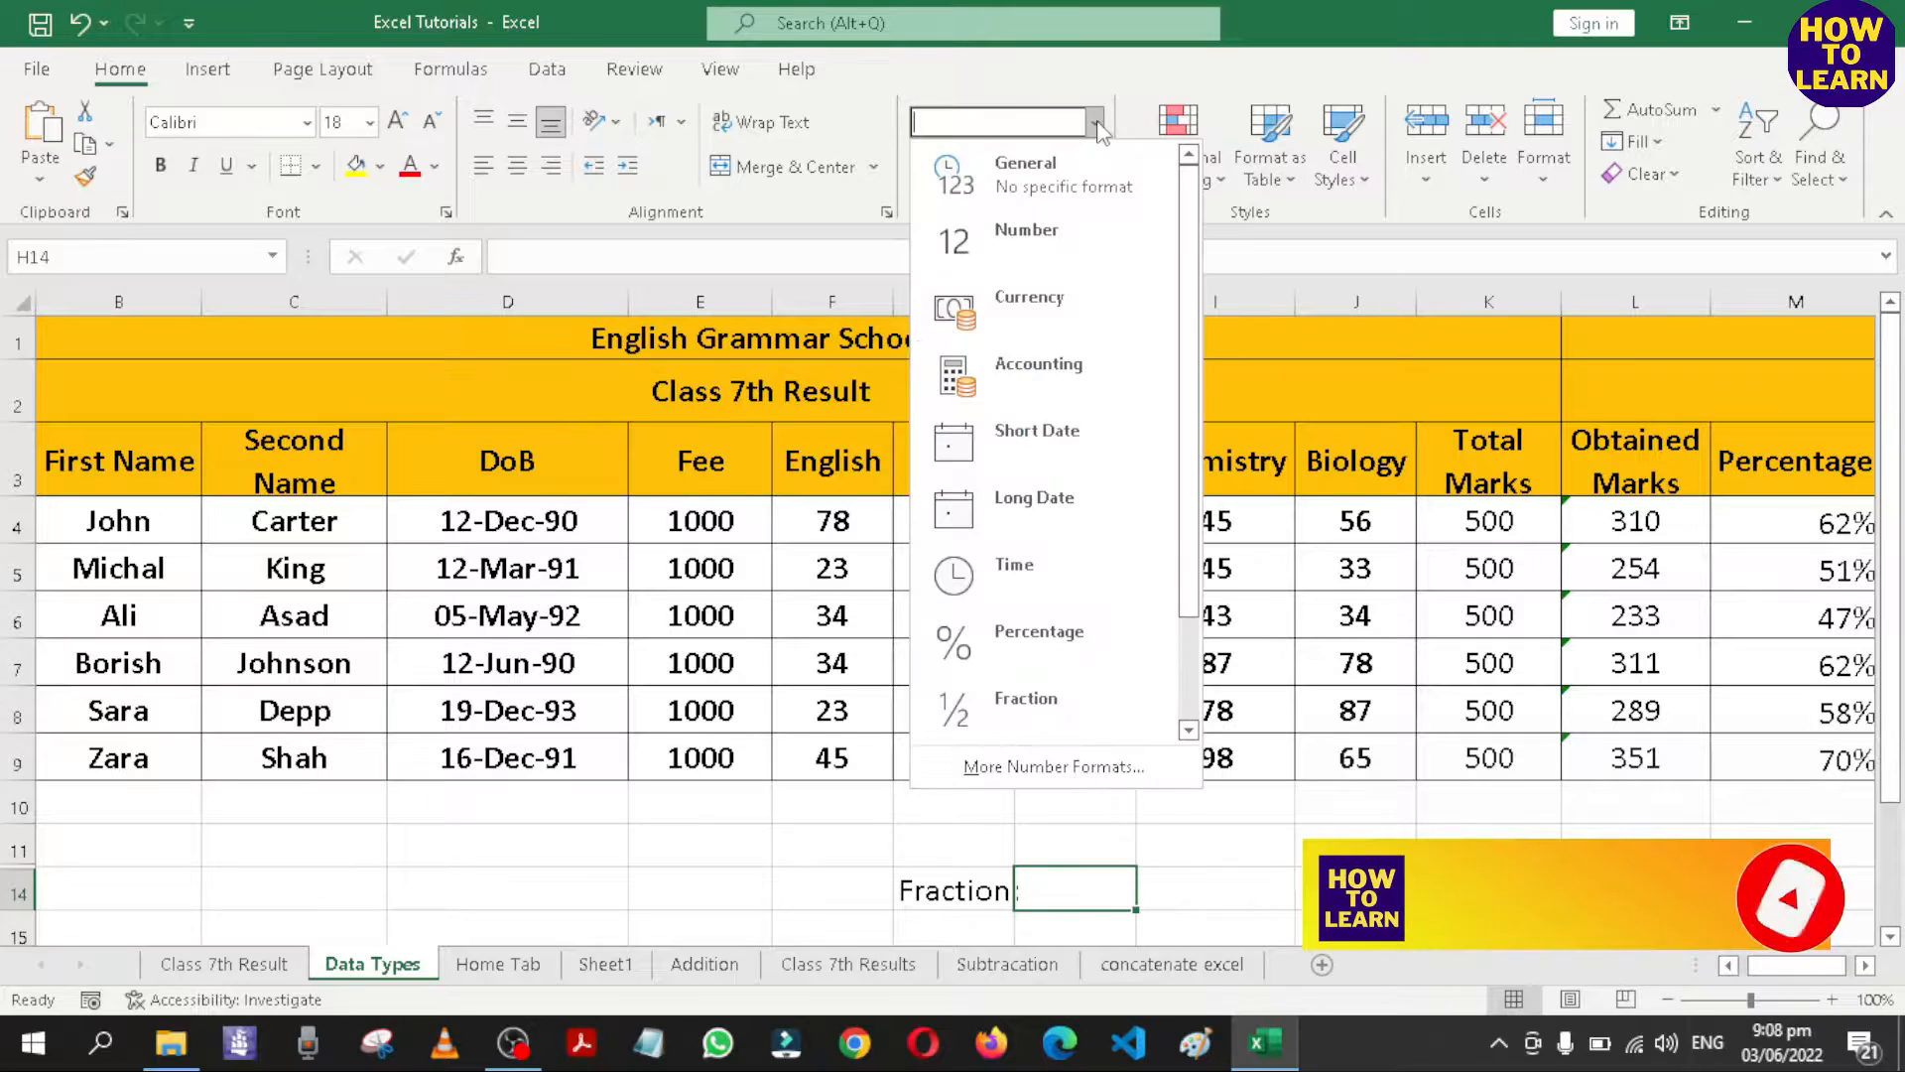
left_click(985, 108)
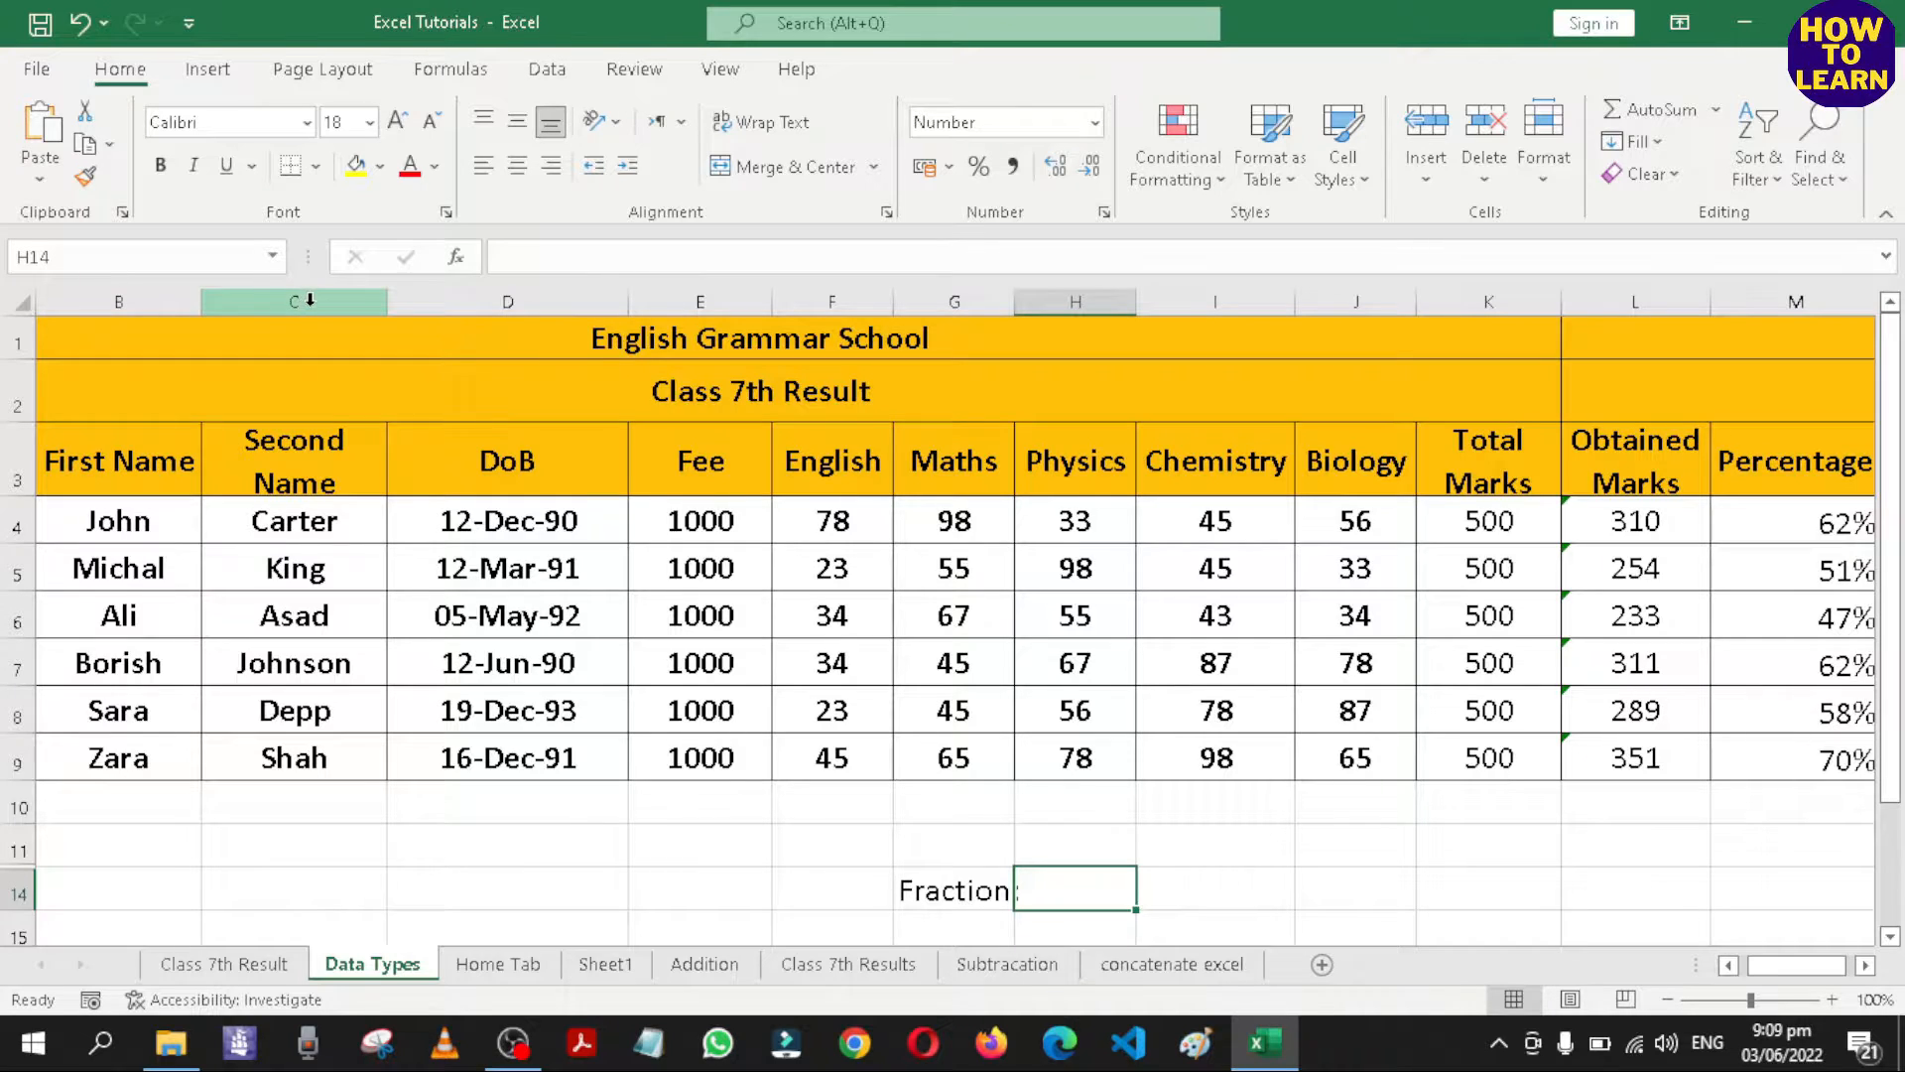
Format the First Name and Second Name columns as Text.
left_click_drag(310, 300, 129, 301)
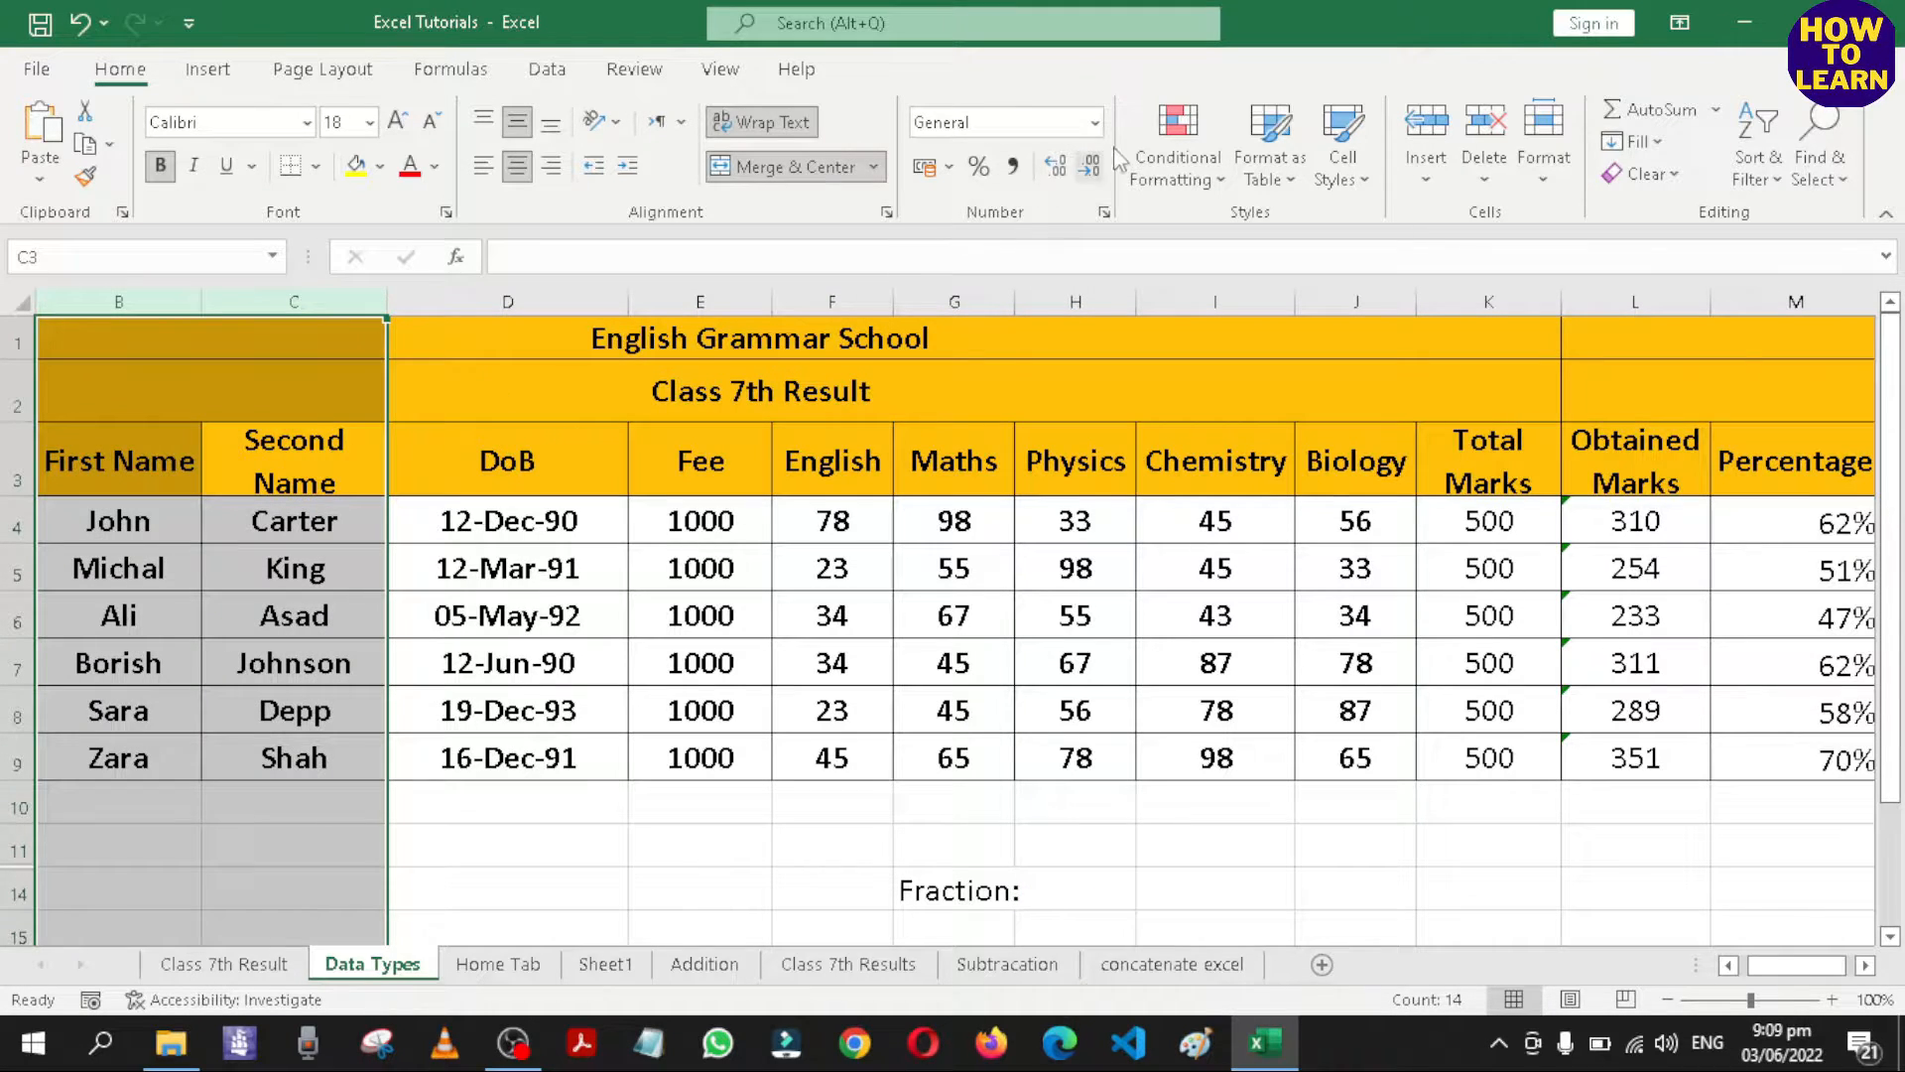
left_click(1094, 123)
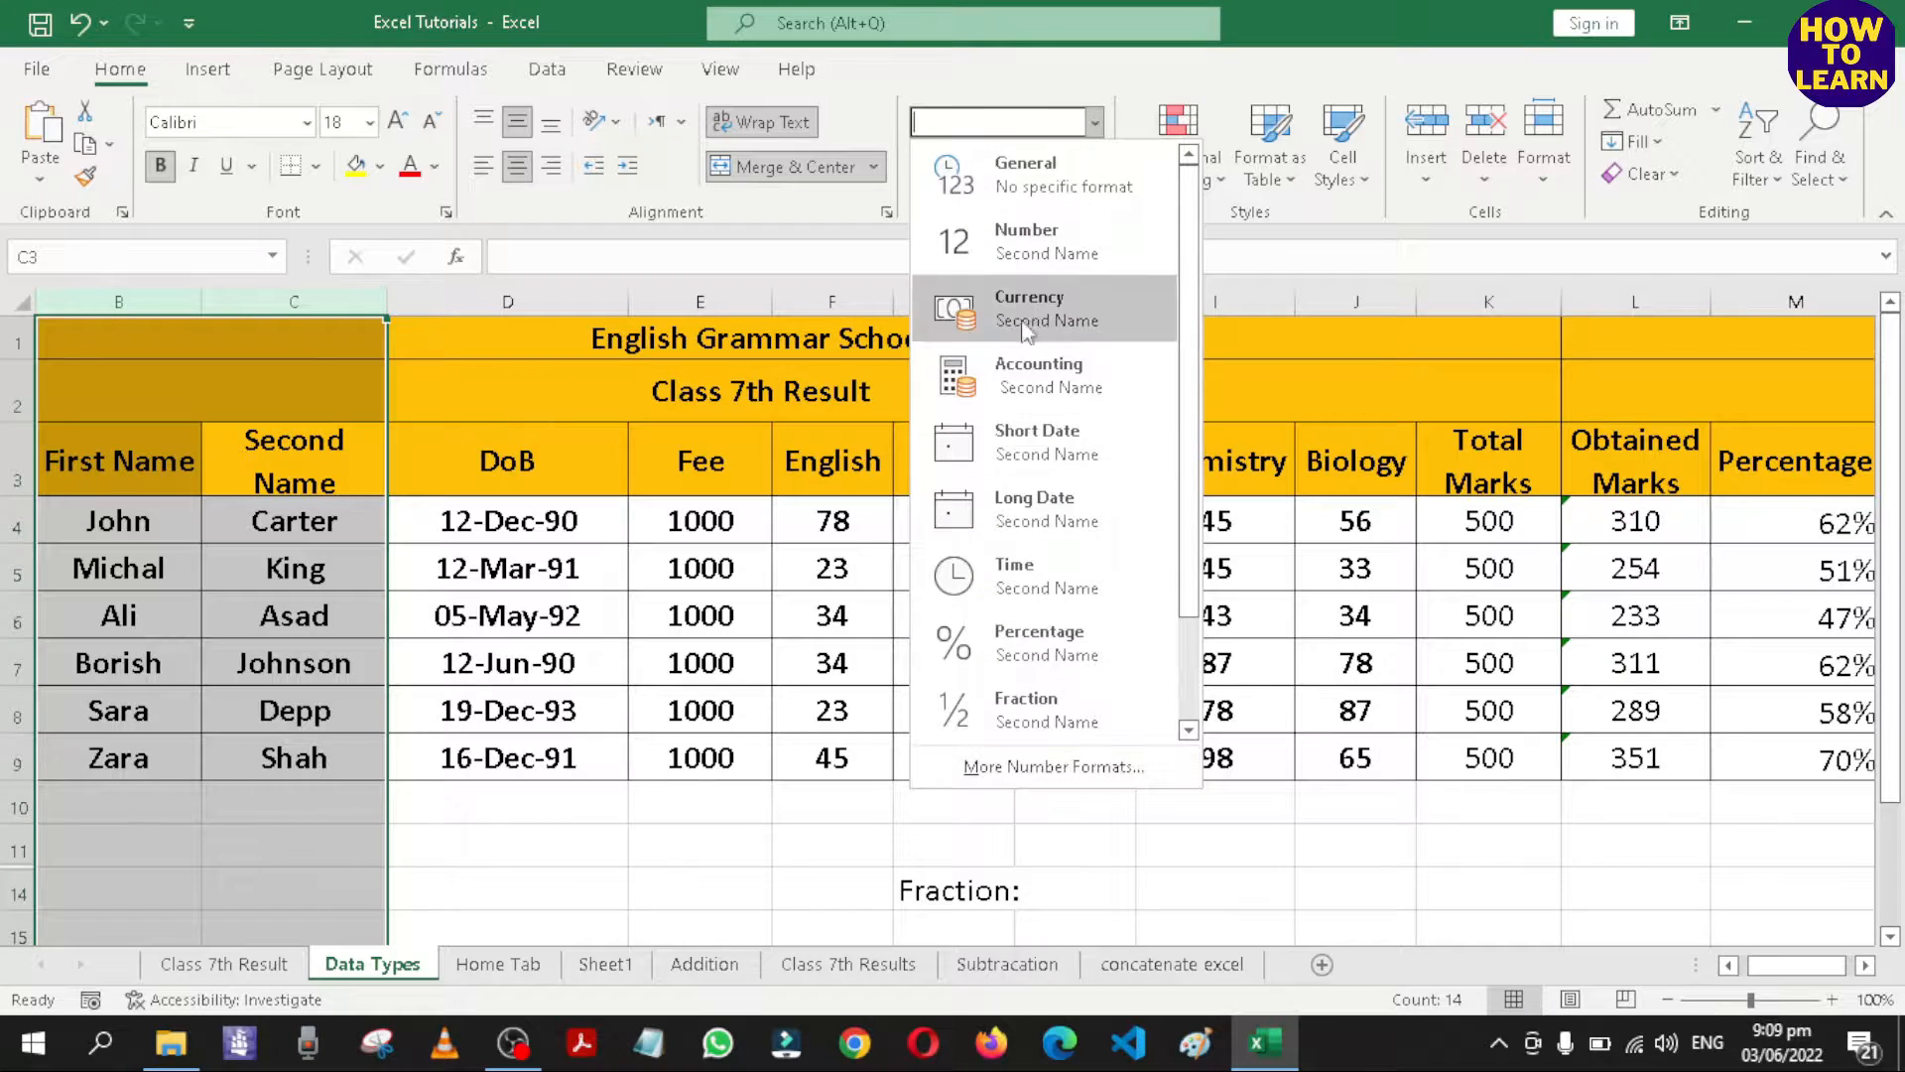
left_click(1055, 775)
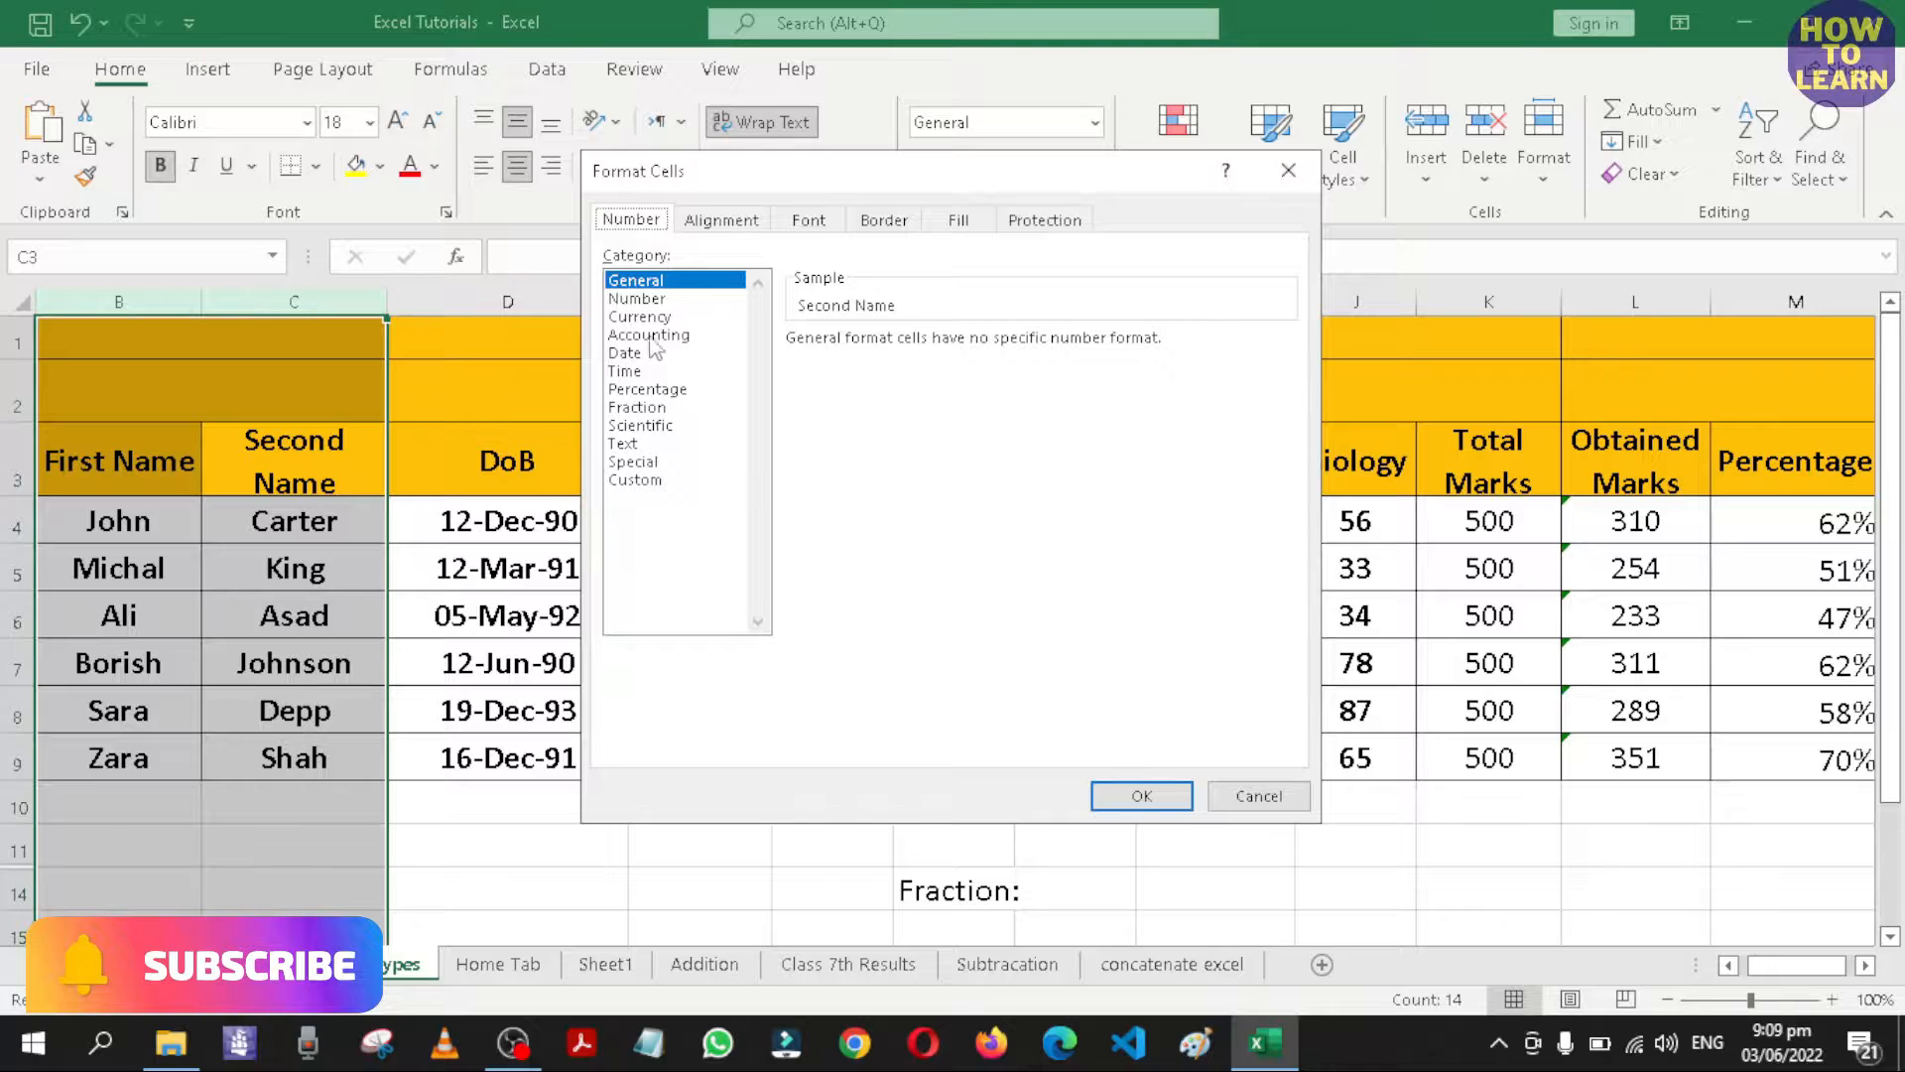
left_click(623, 443)
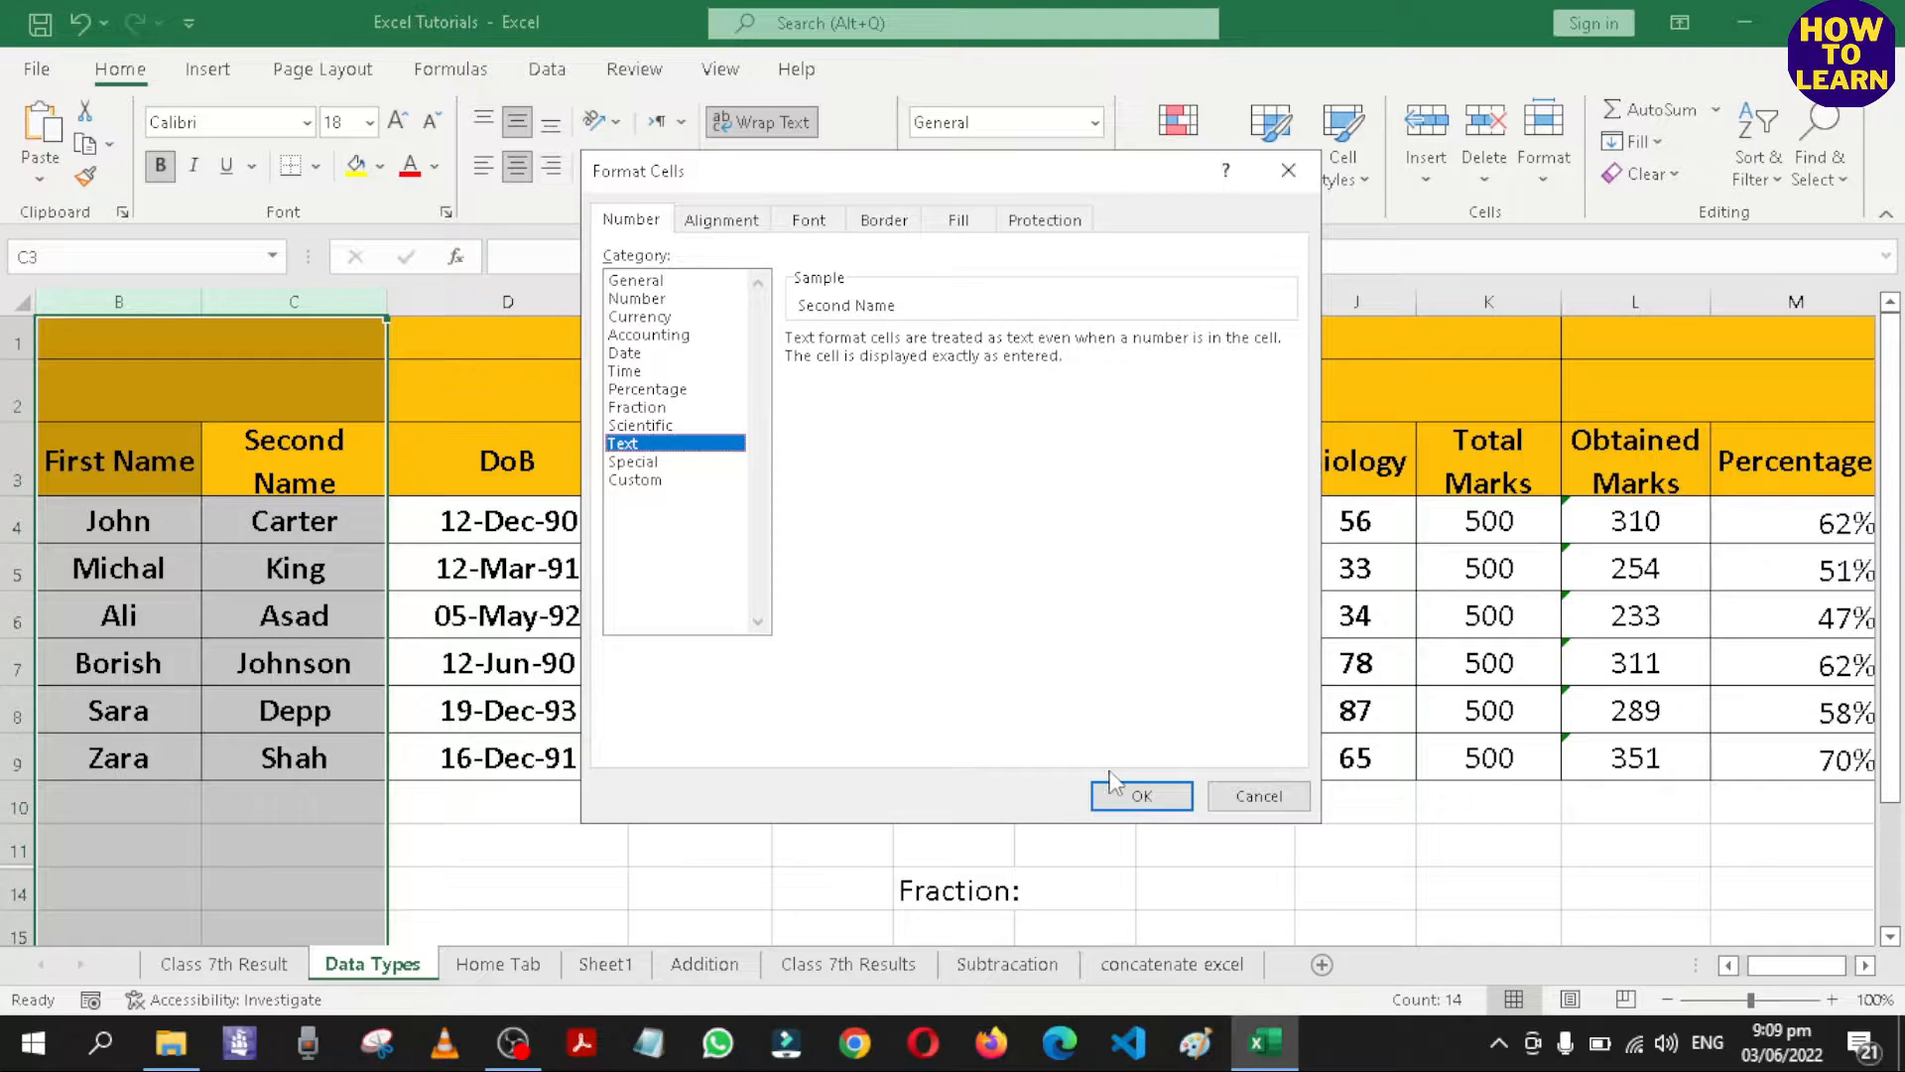
left_click(1140, 796)
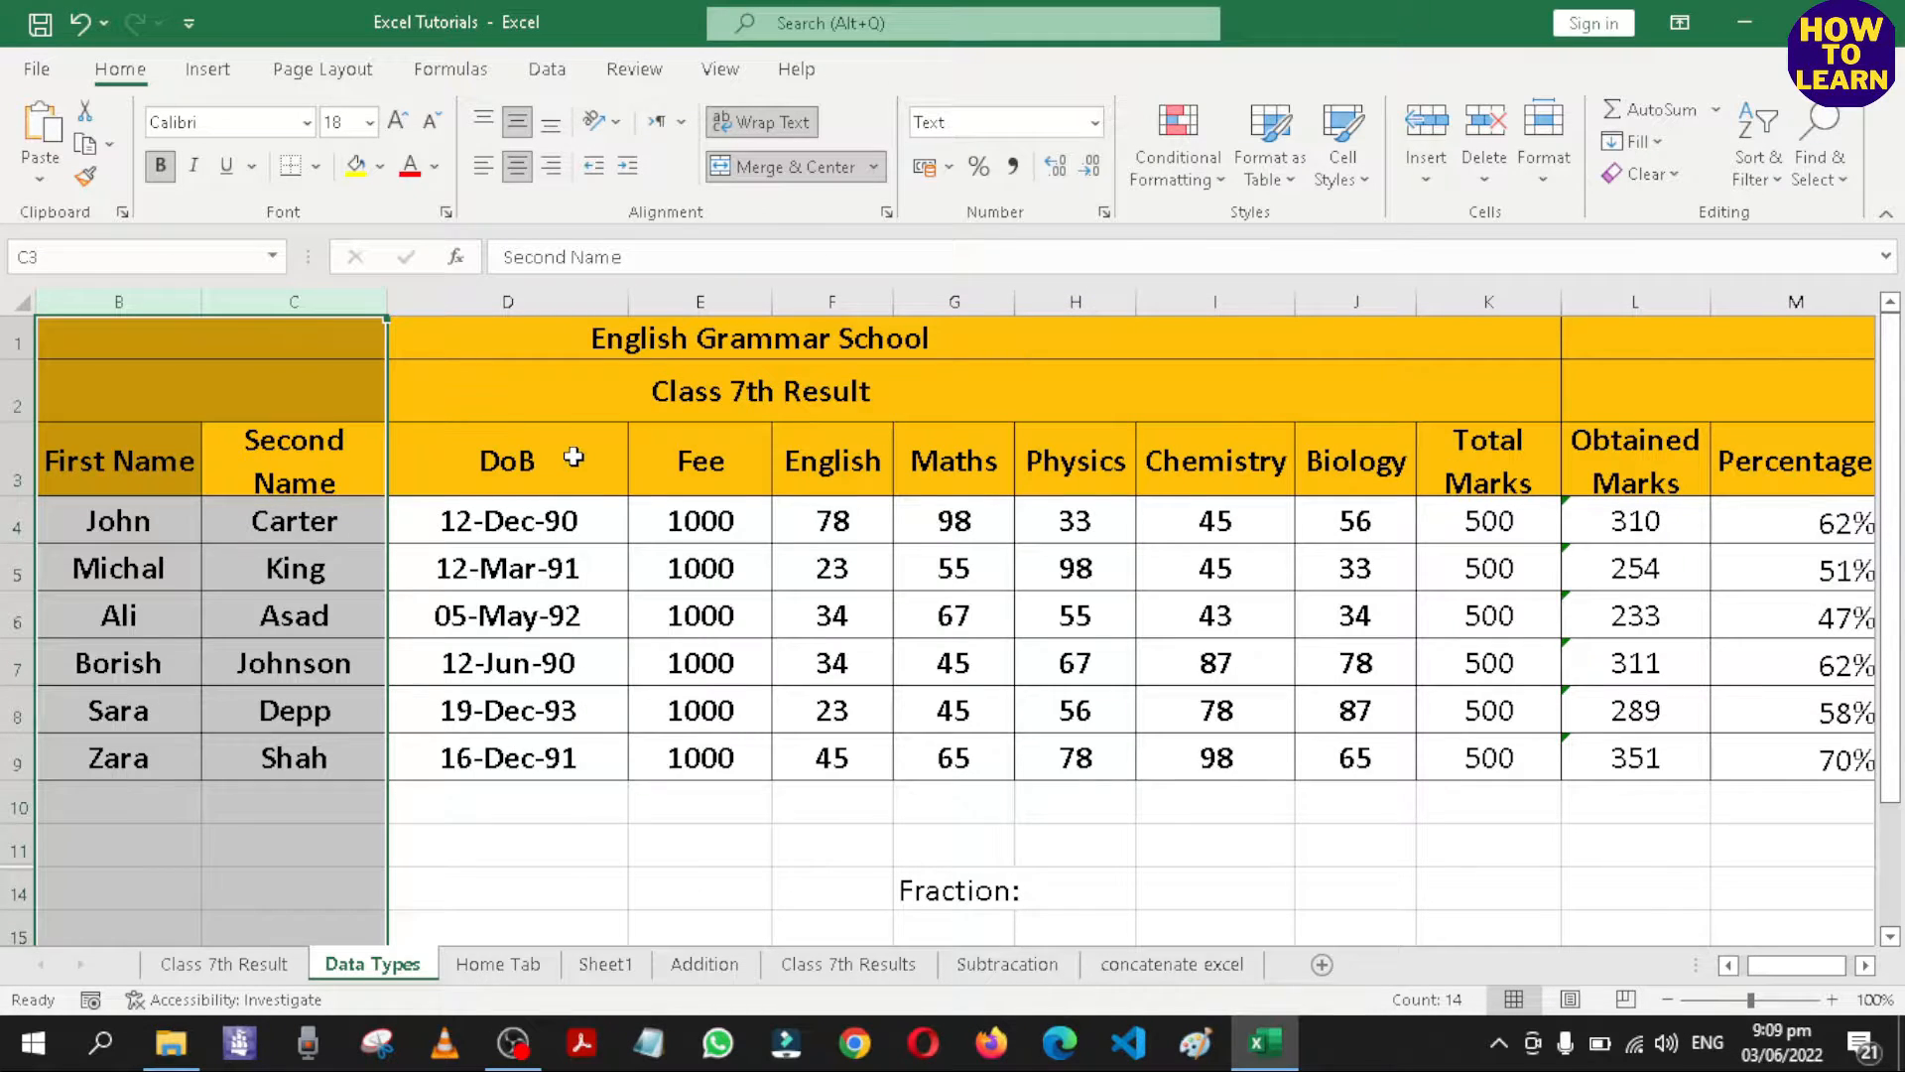
Format the DoB column as Date using the 14 March 2012 type.
left_click(573, 457)
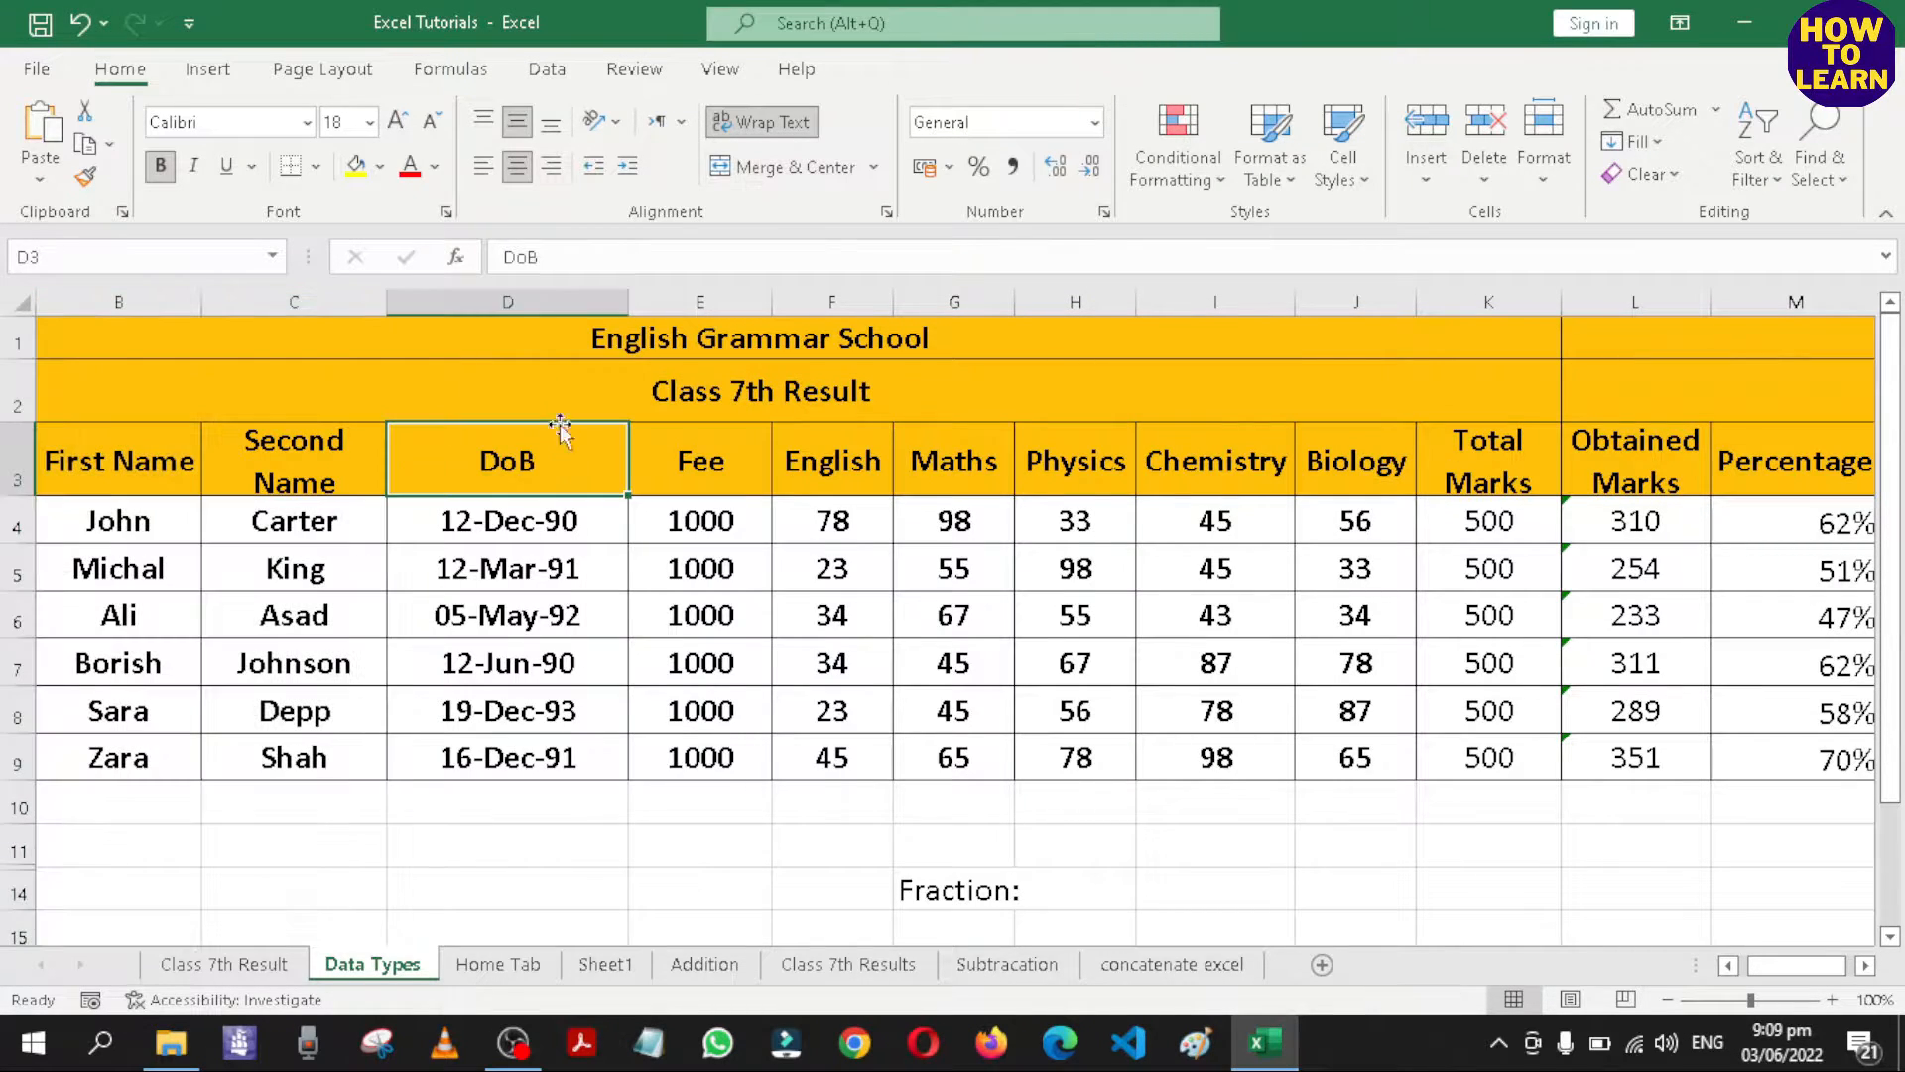
left_click(508, 300)
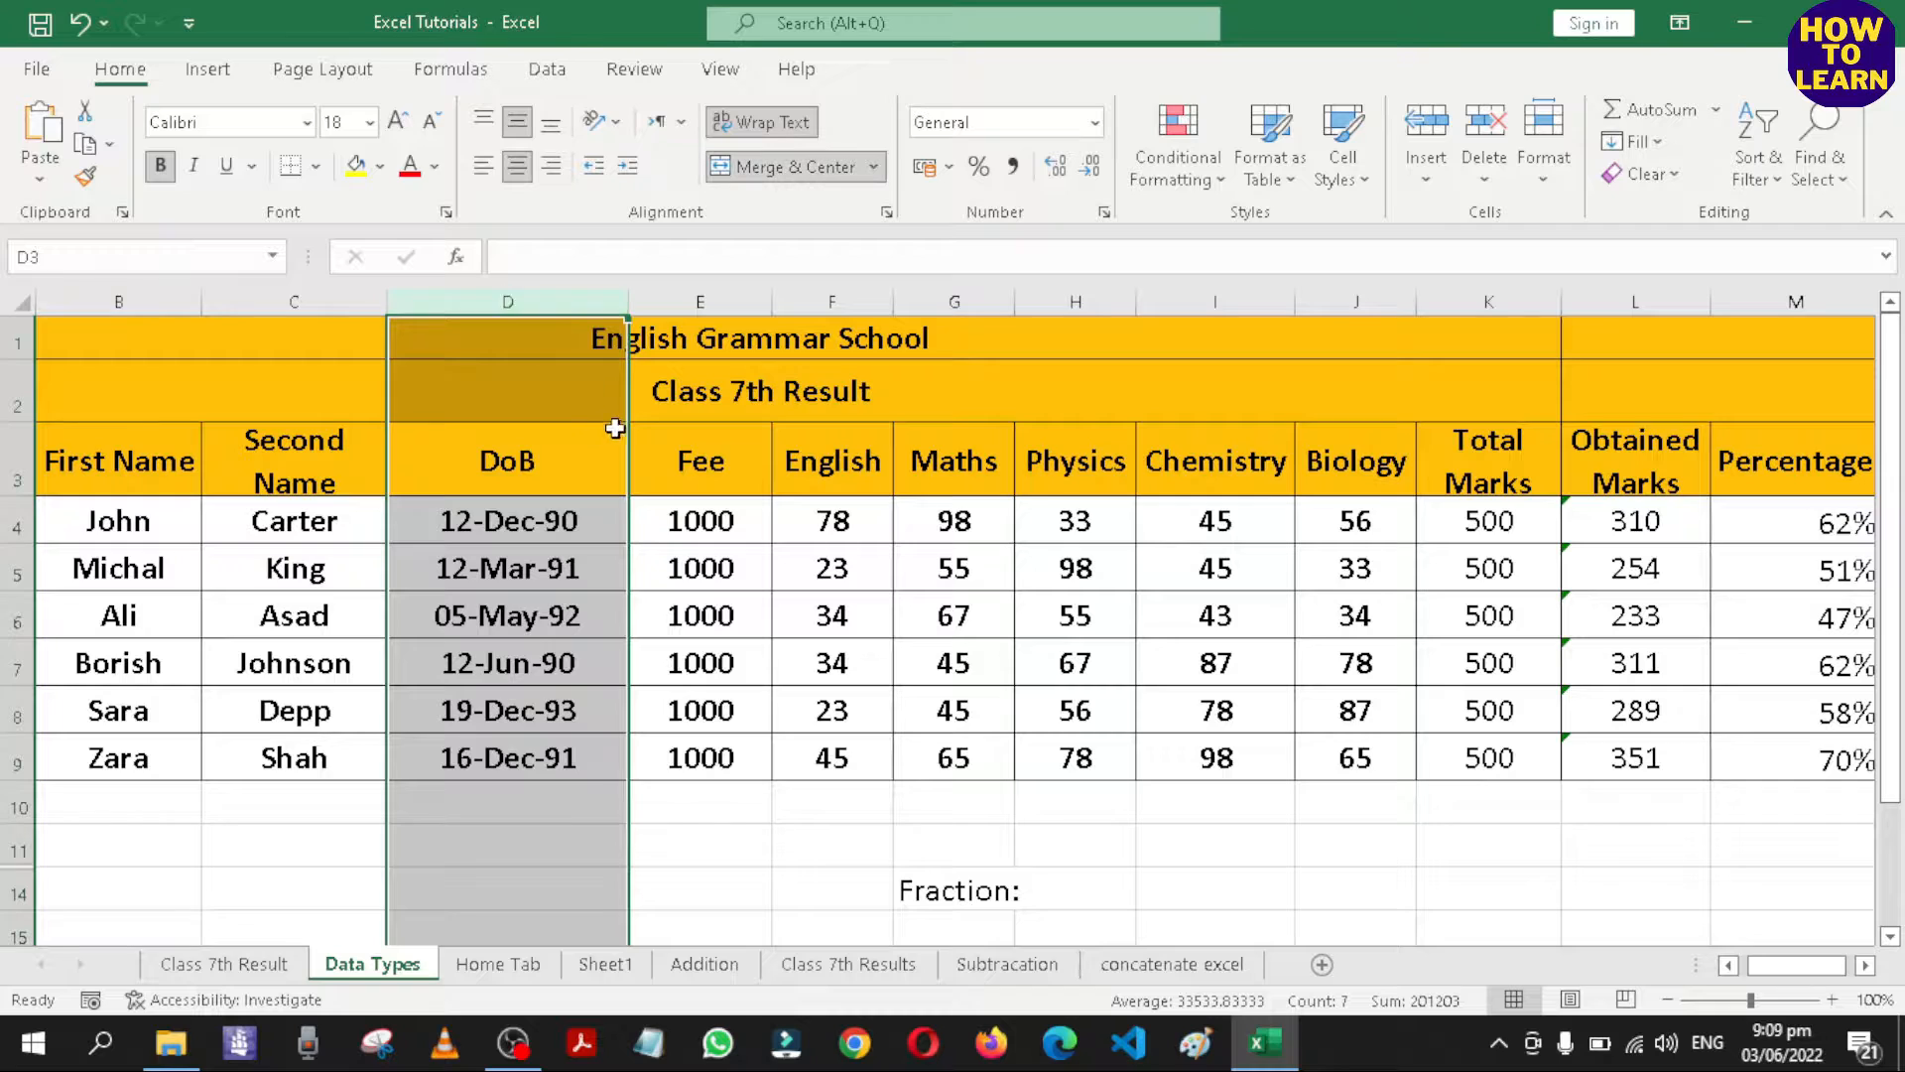
left_click(1096, 124)
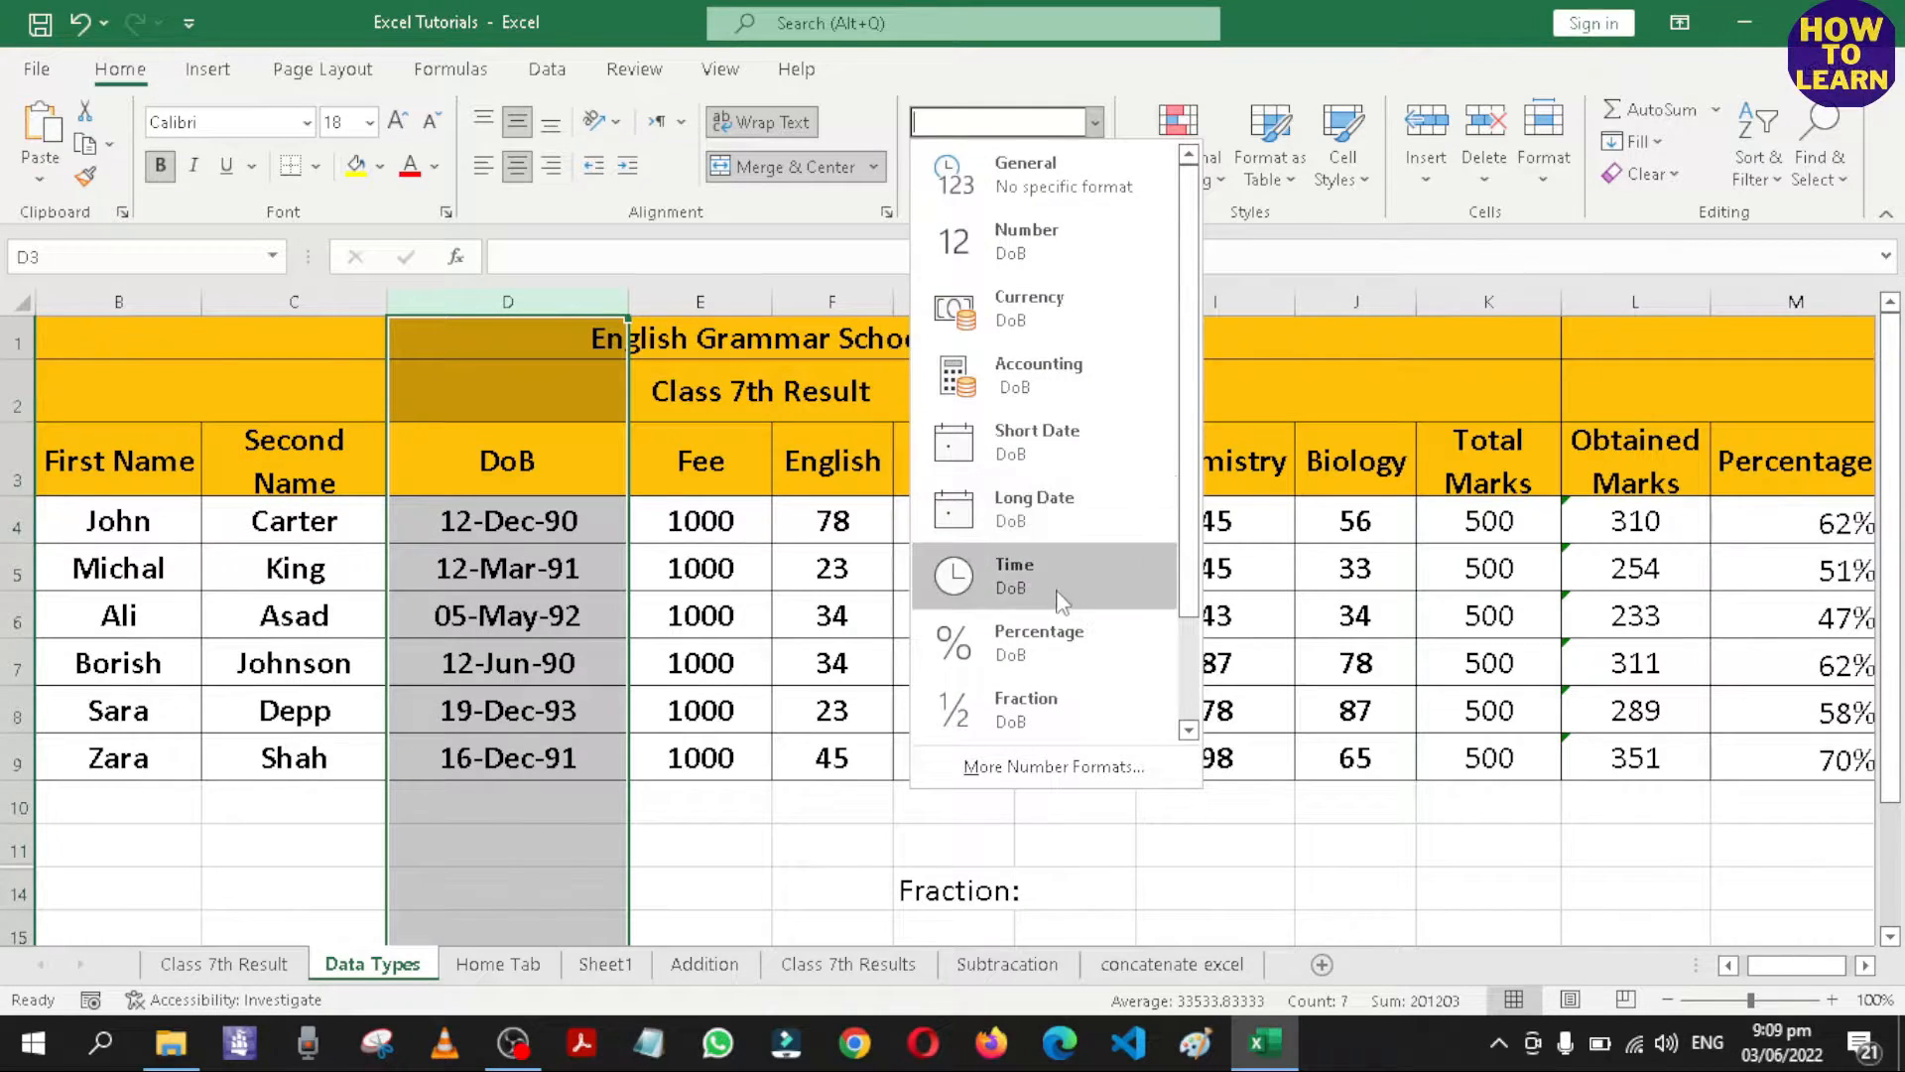
left_click(1049, 774)
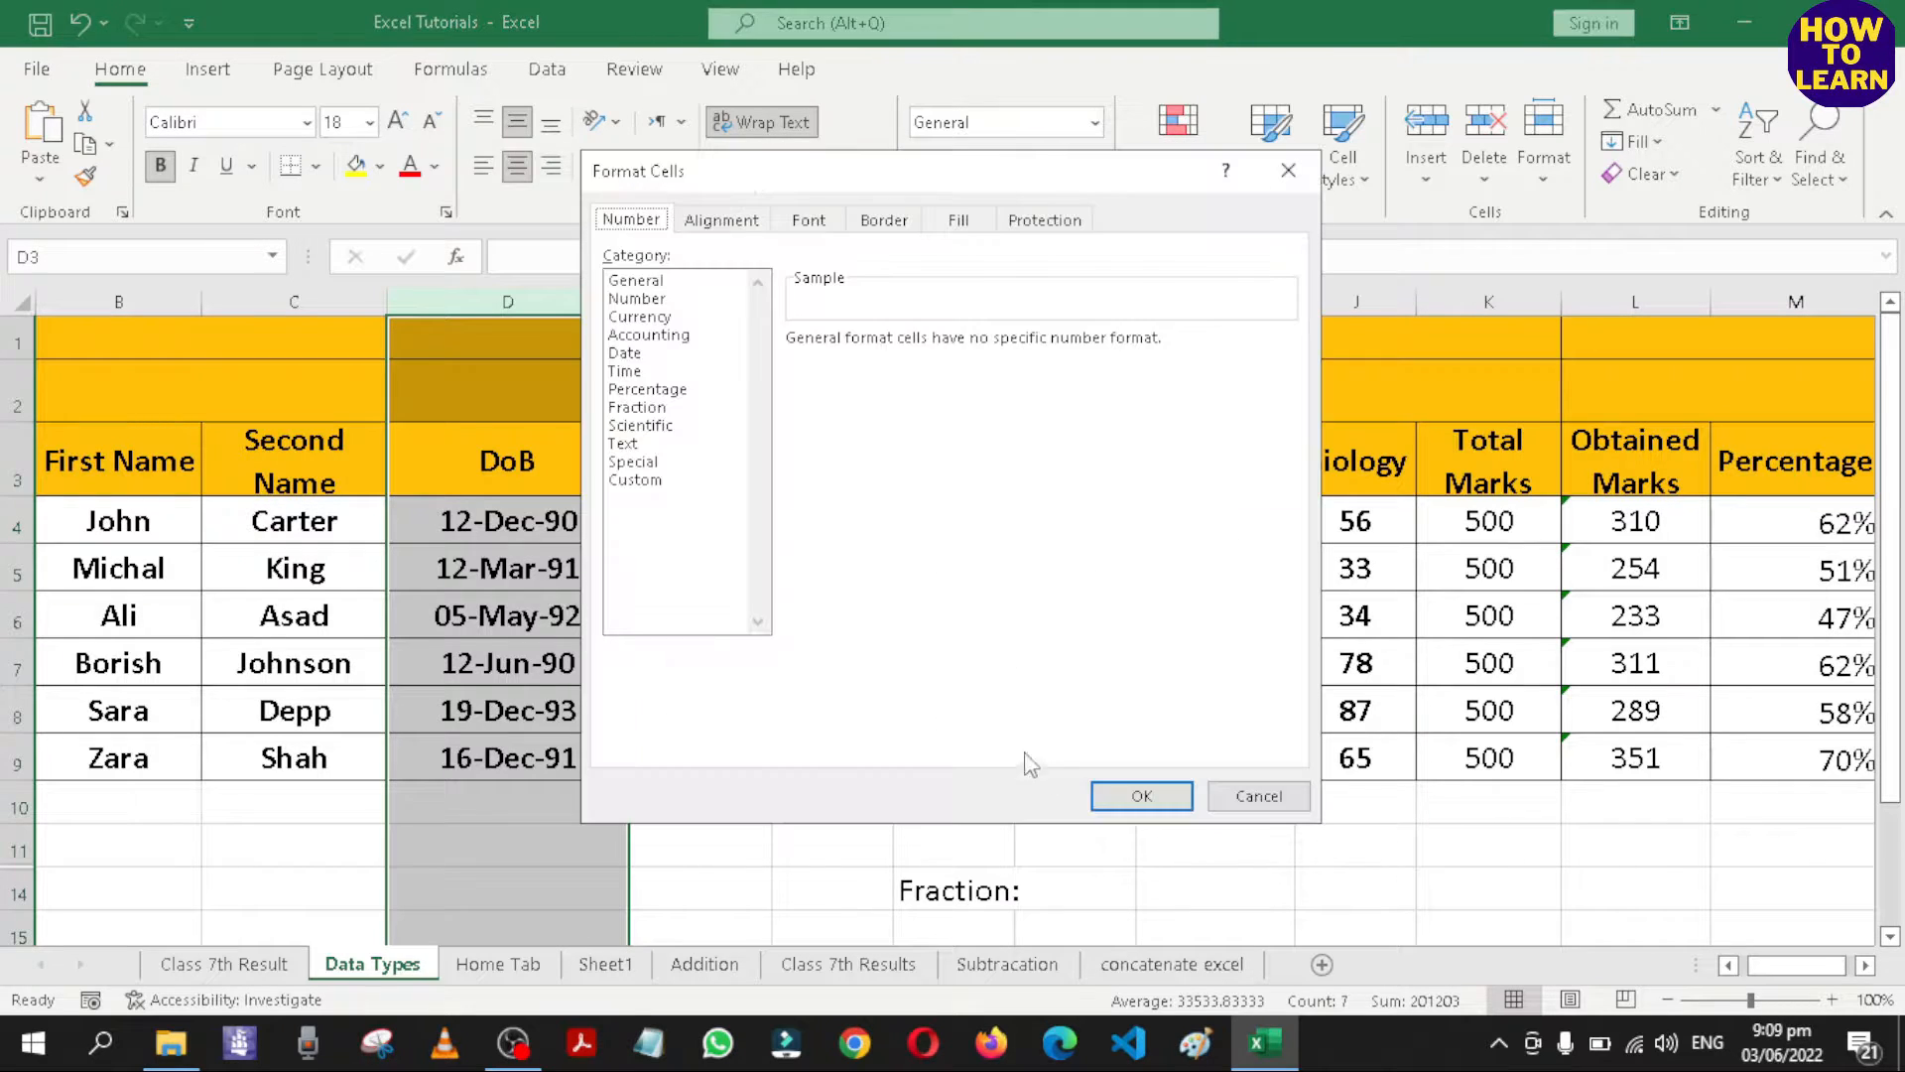
left_click(624, 354)
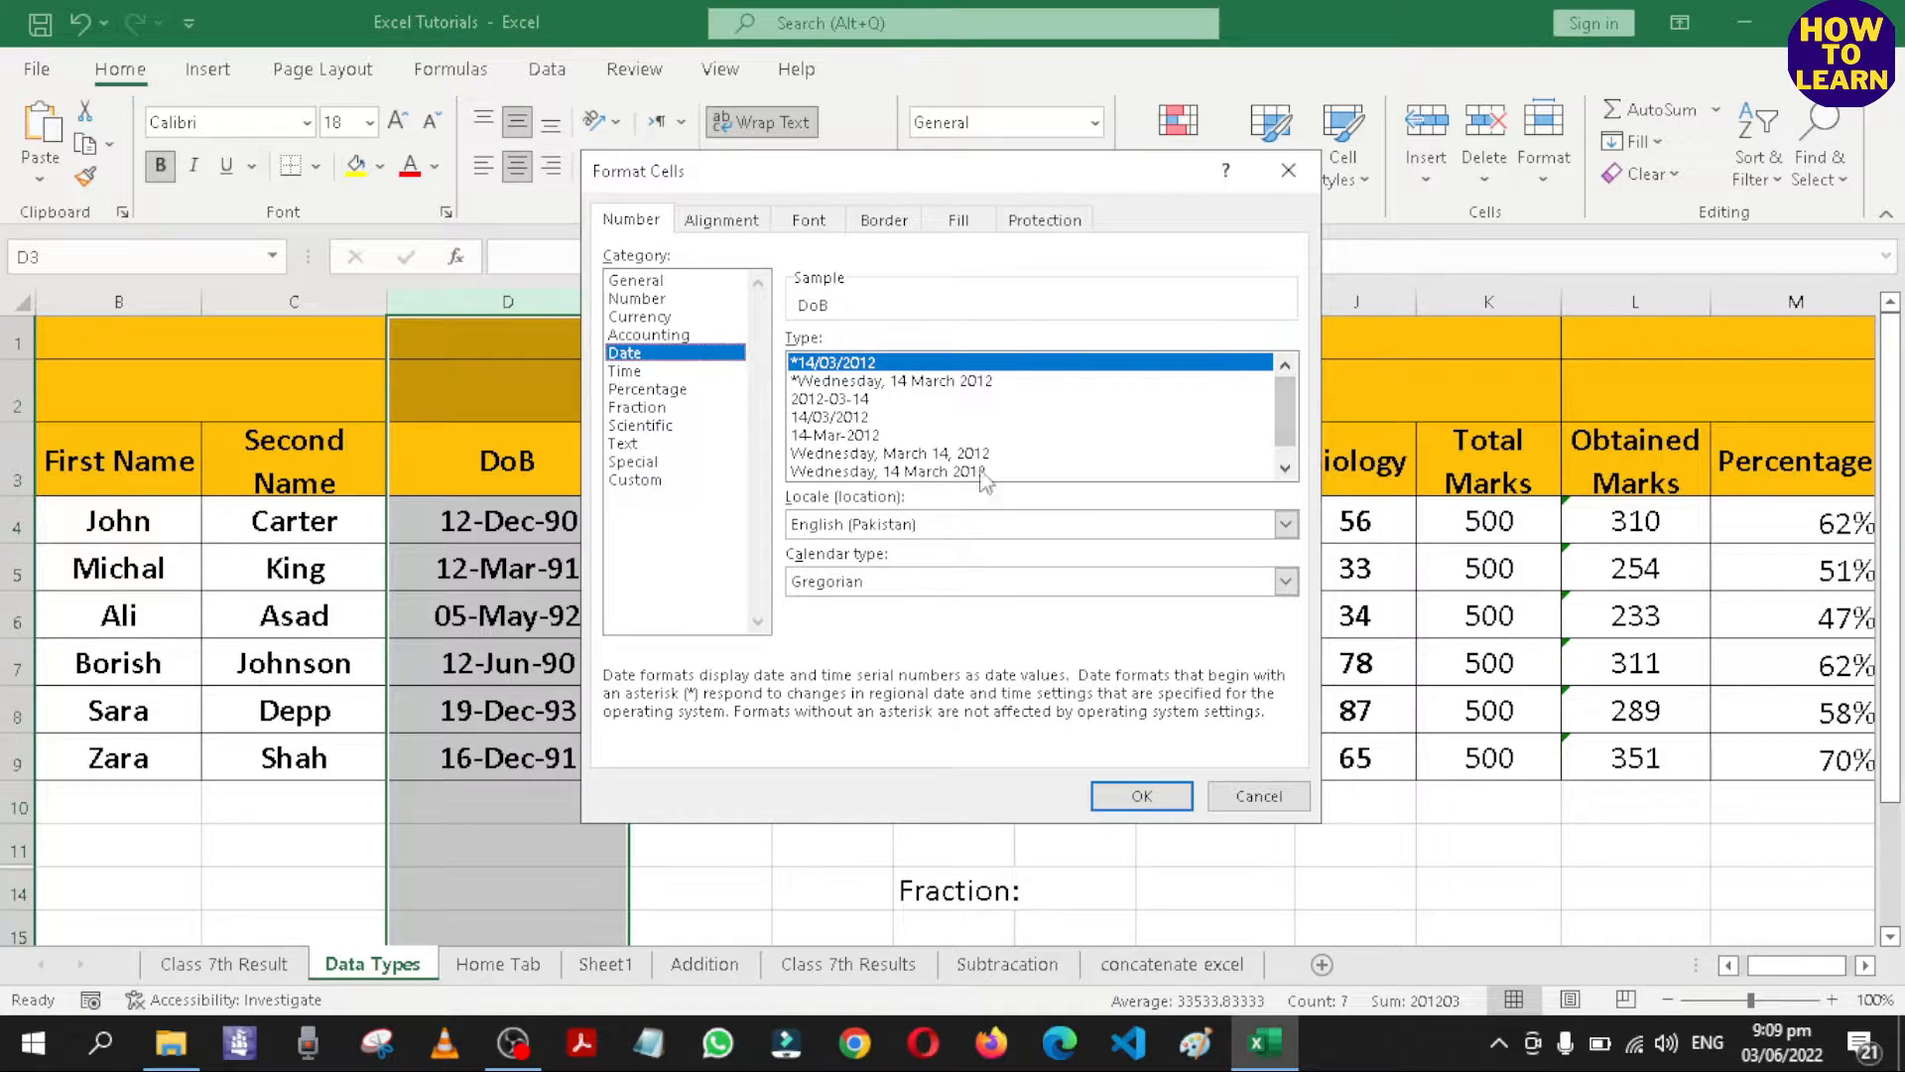
left_click(842, 435)
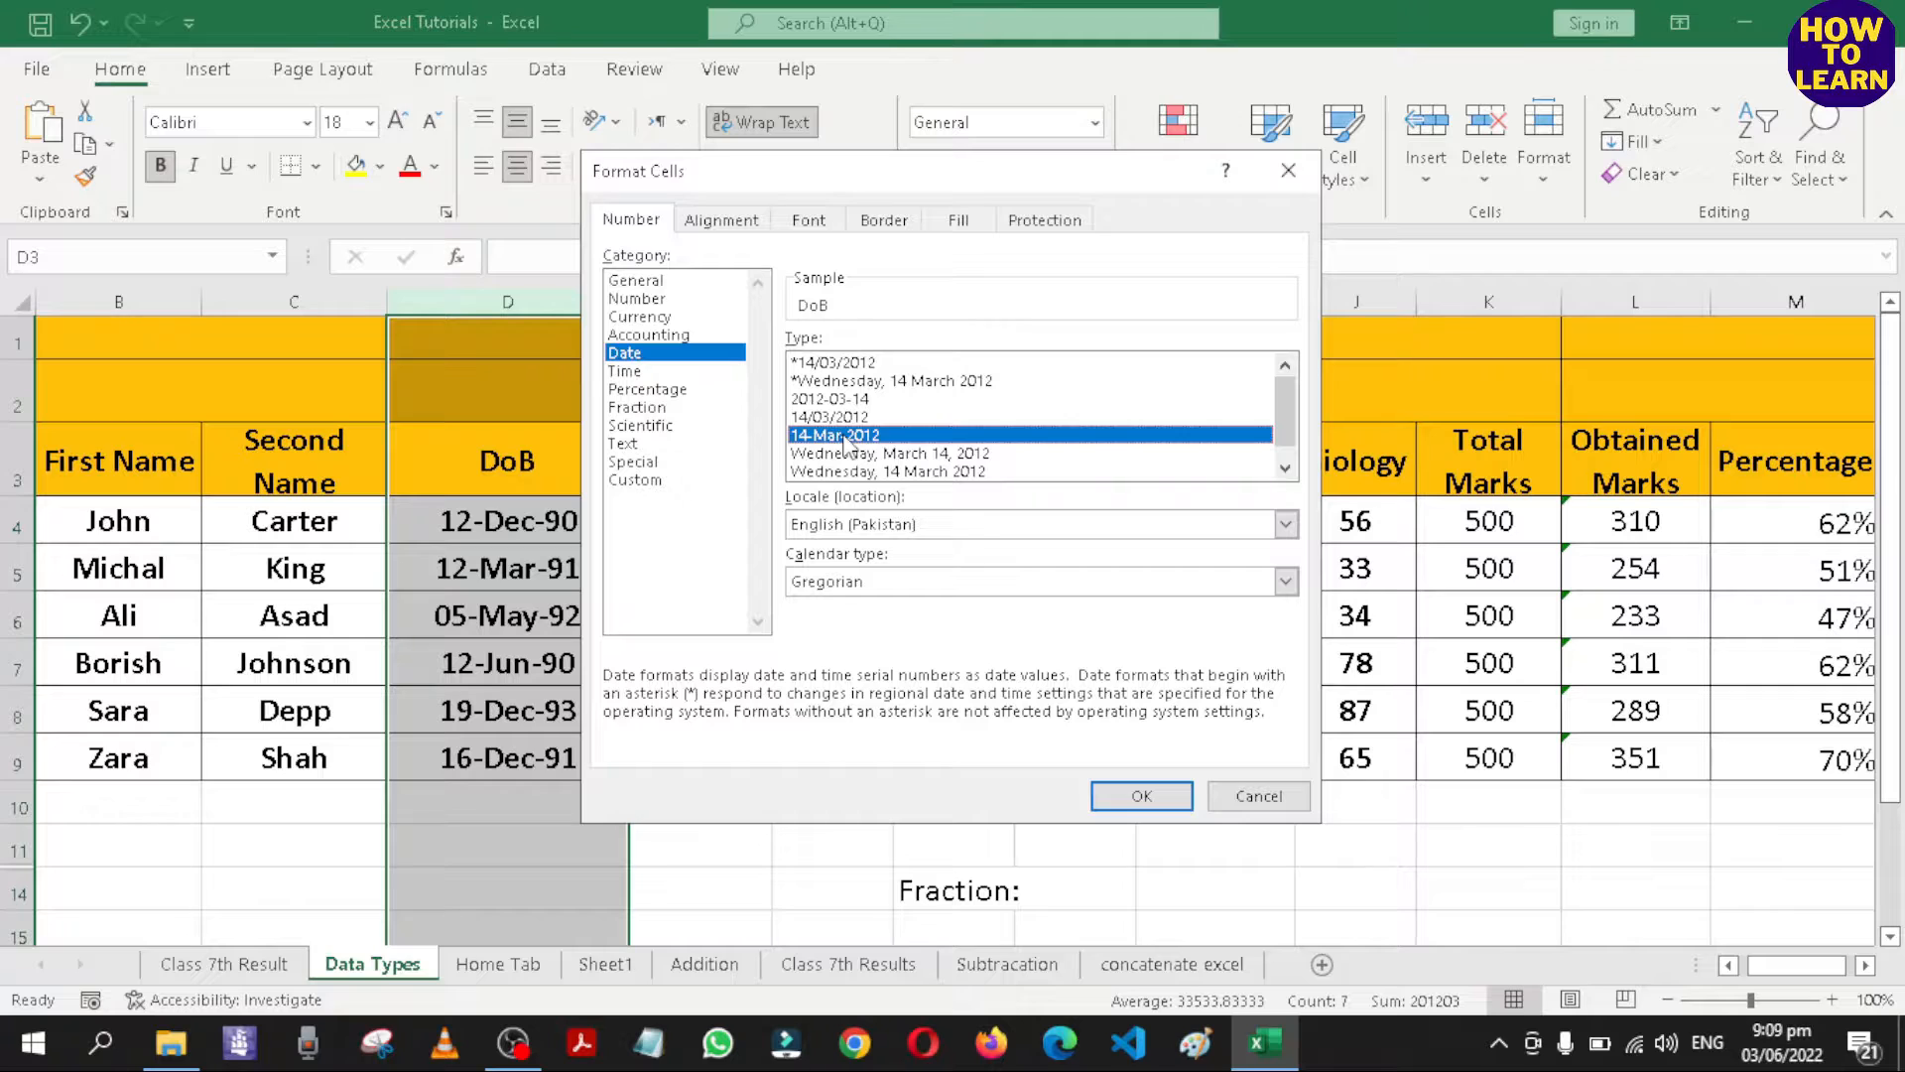
left_click(1285, 468)
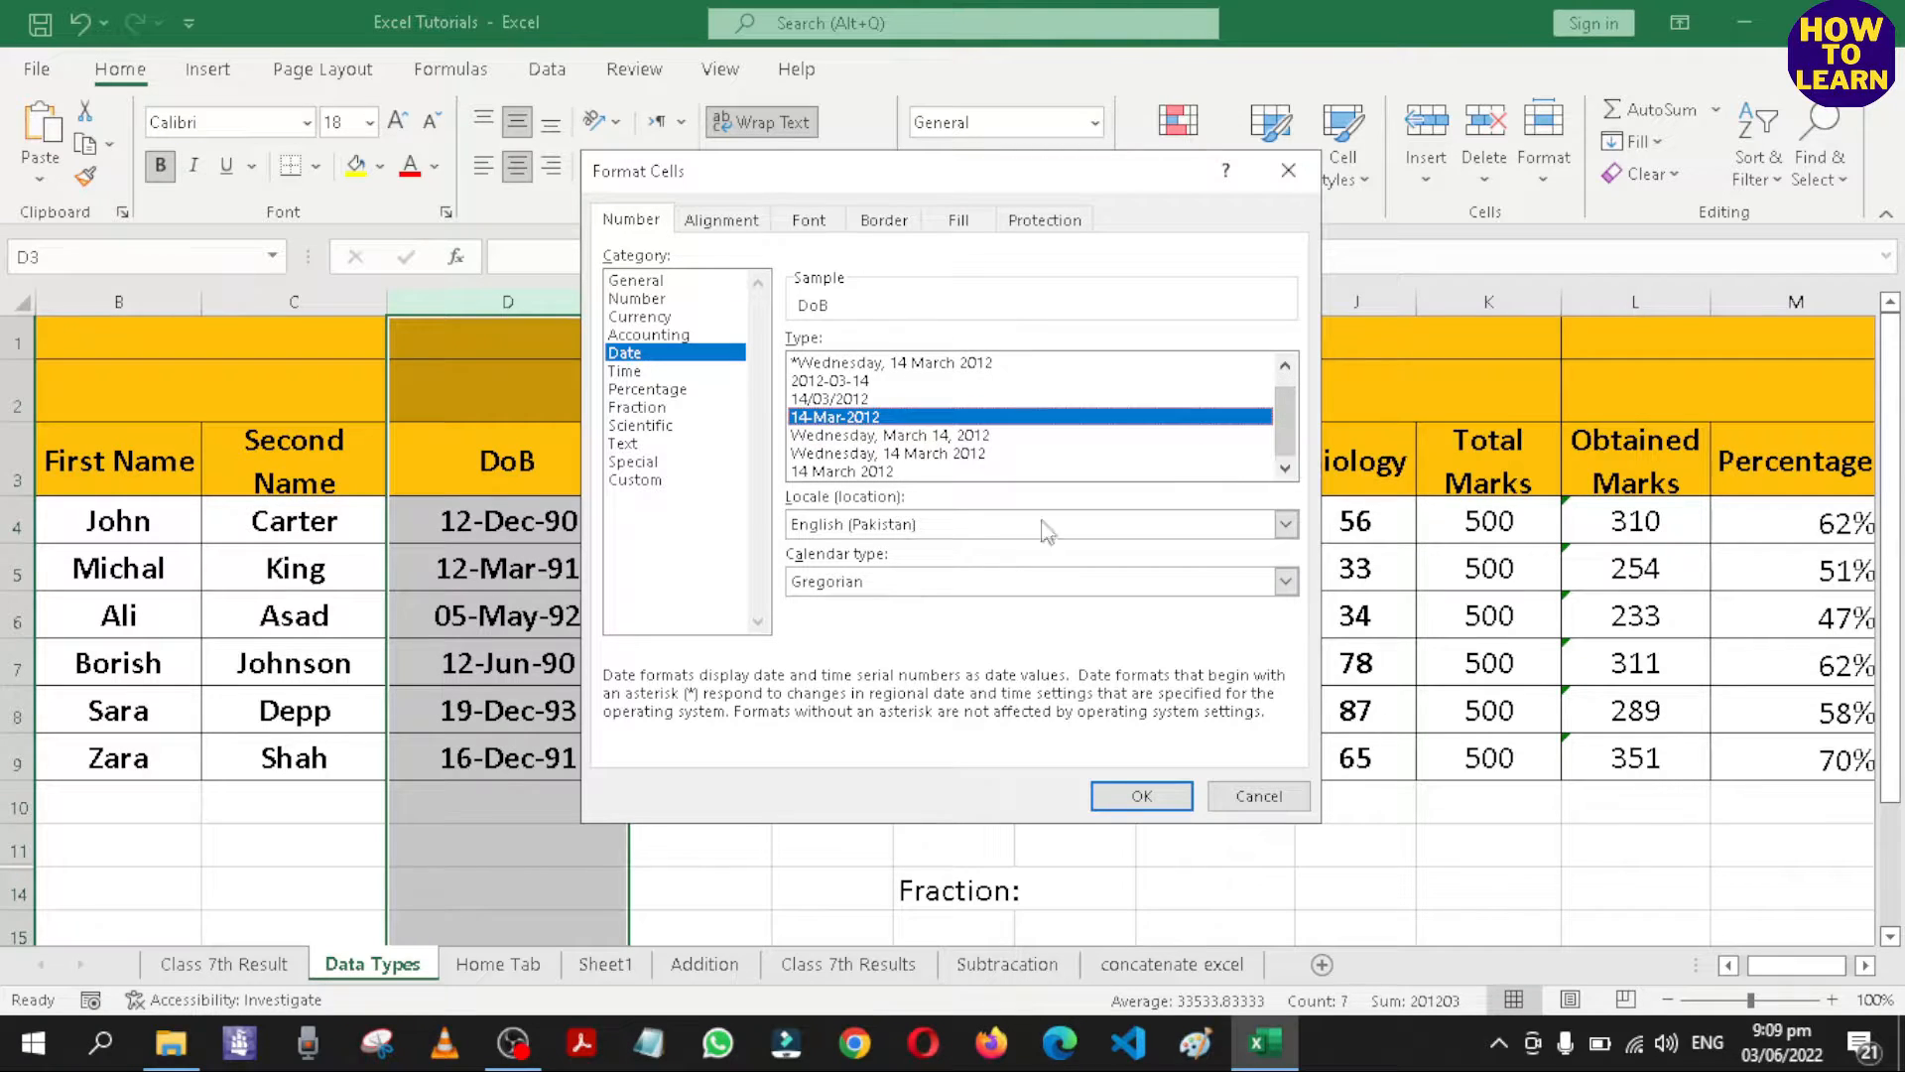
left_click(870, 470)
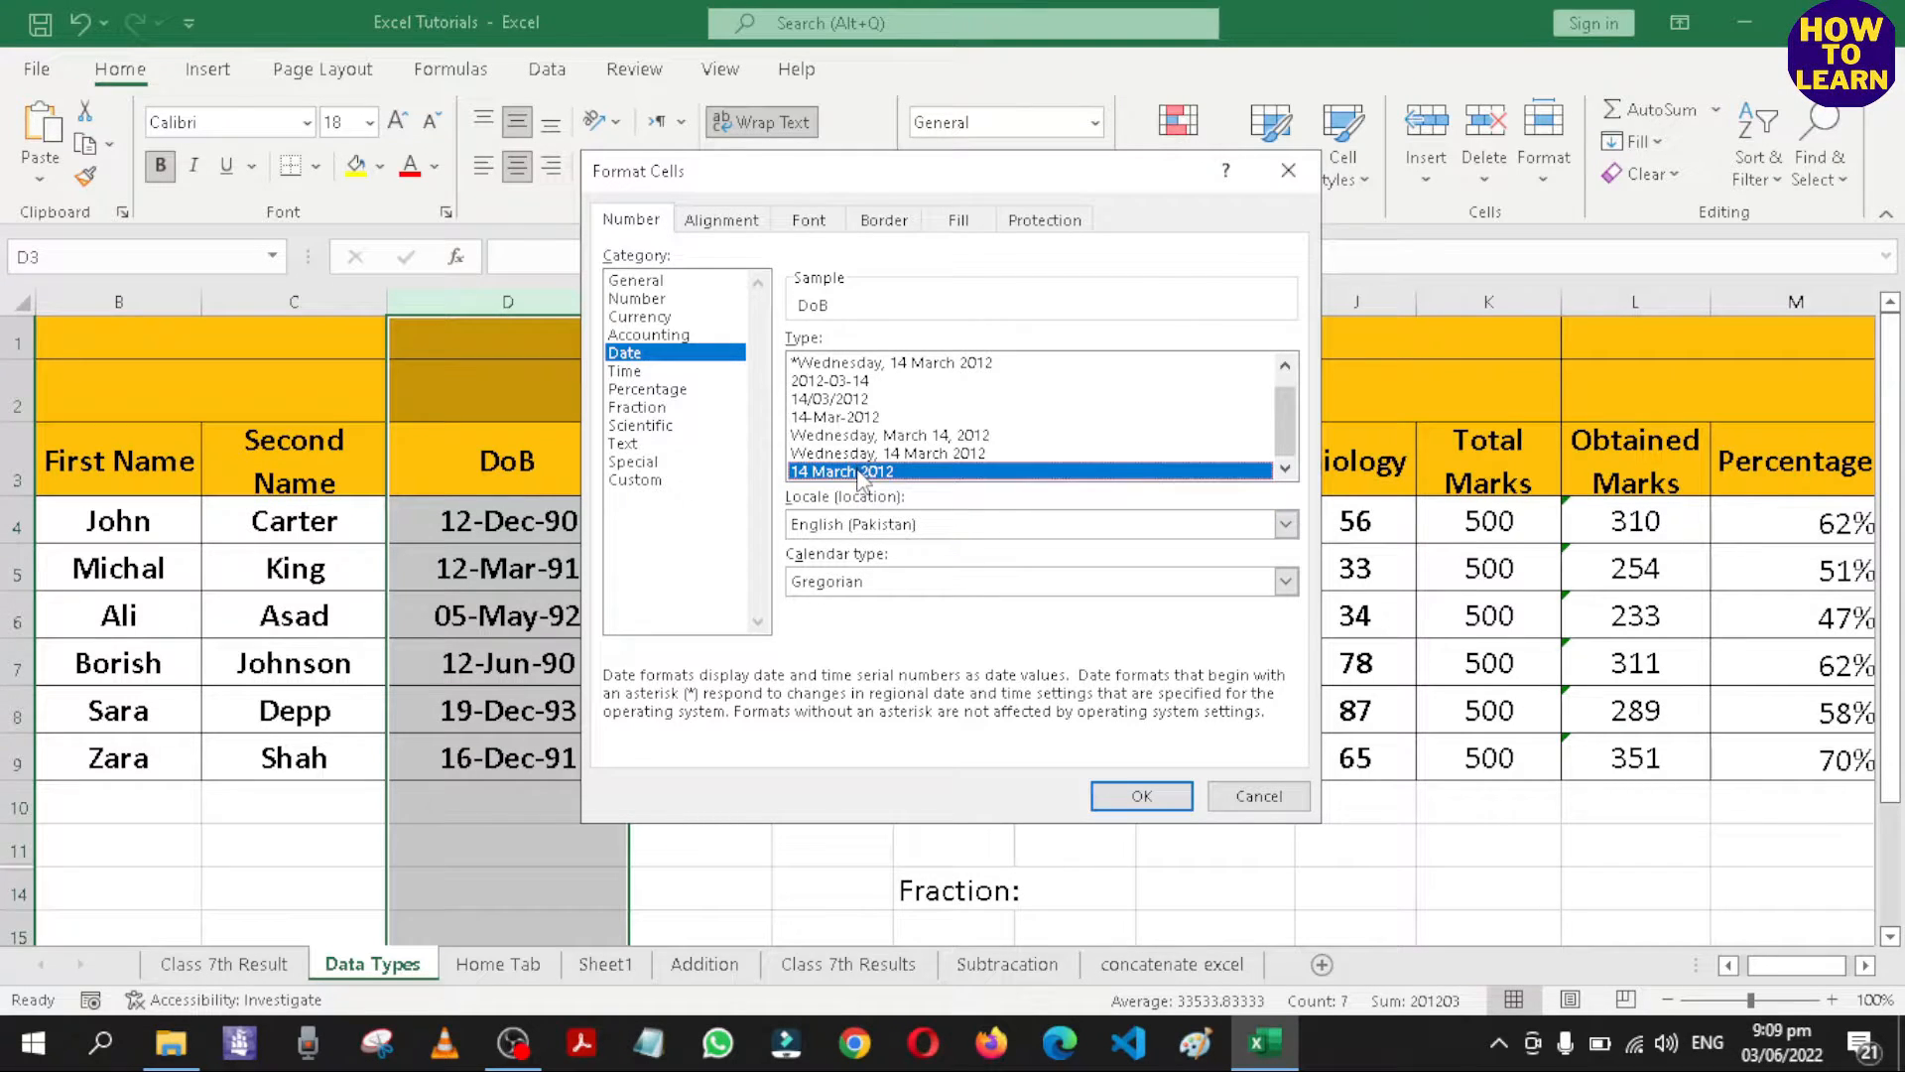
left_click(1141, 796)
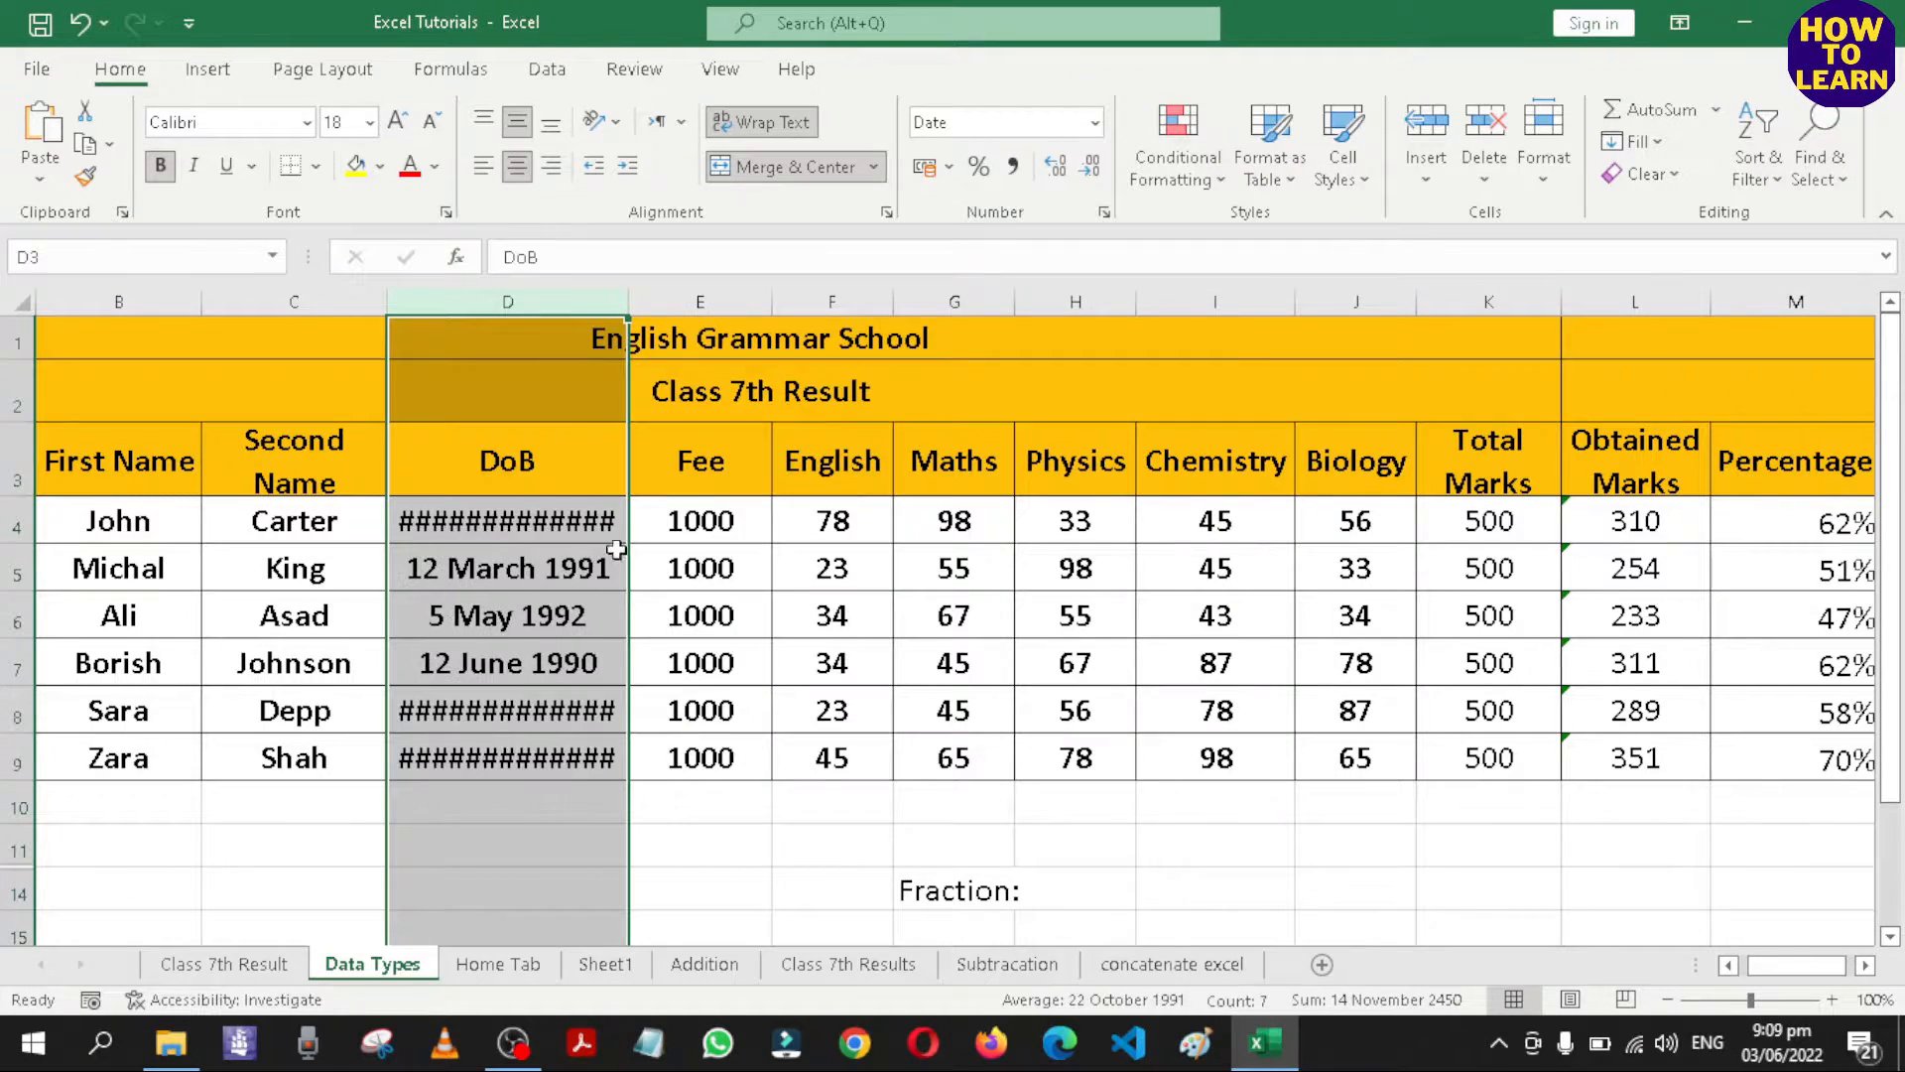
Widen the DoB column to fit full dates and set its date type to 14-Mar-2012.
left_click_drag(615, 288, 690, 300)
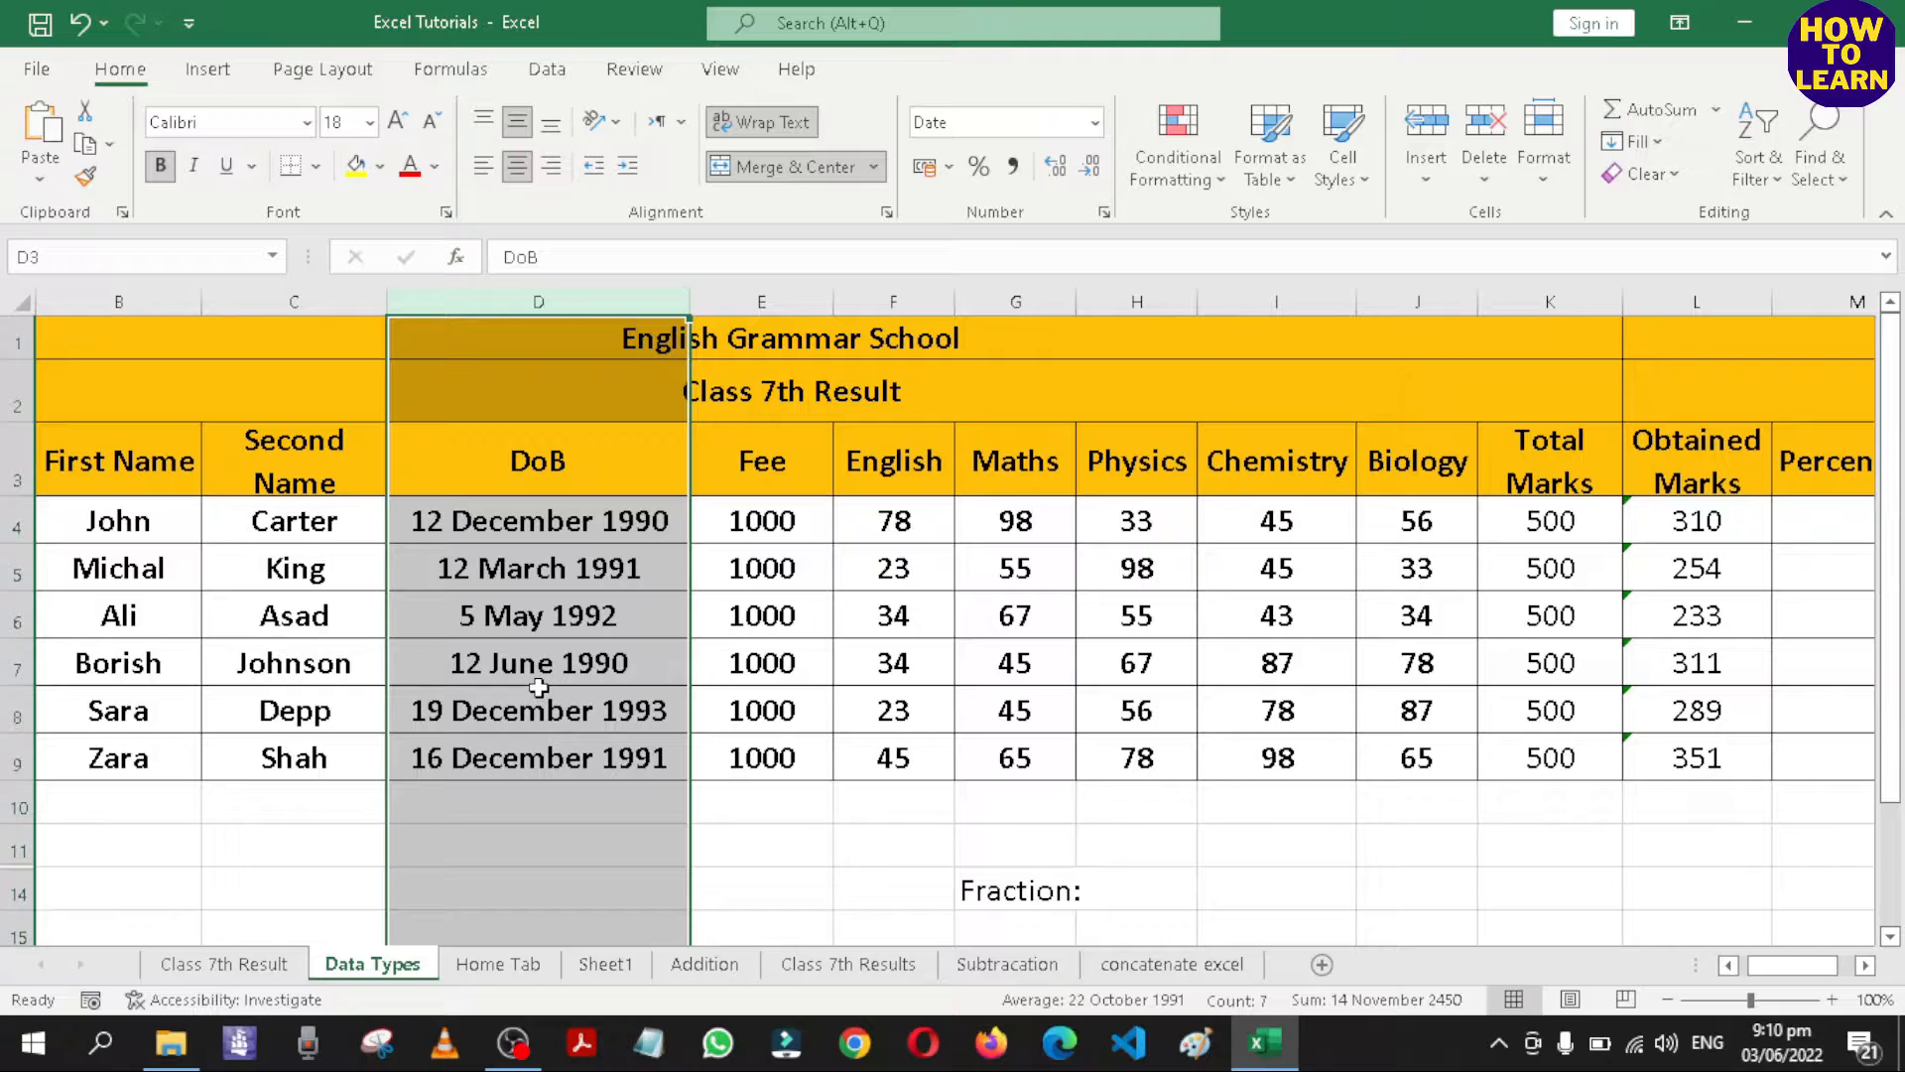
left_click(1094, 122)
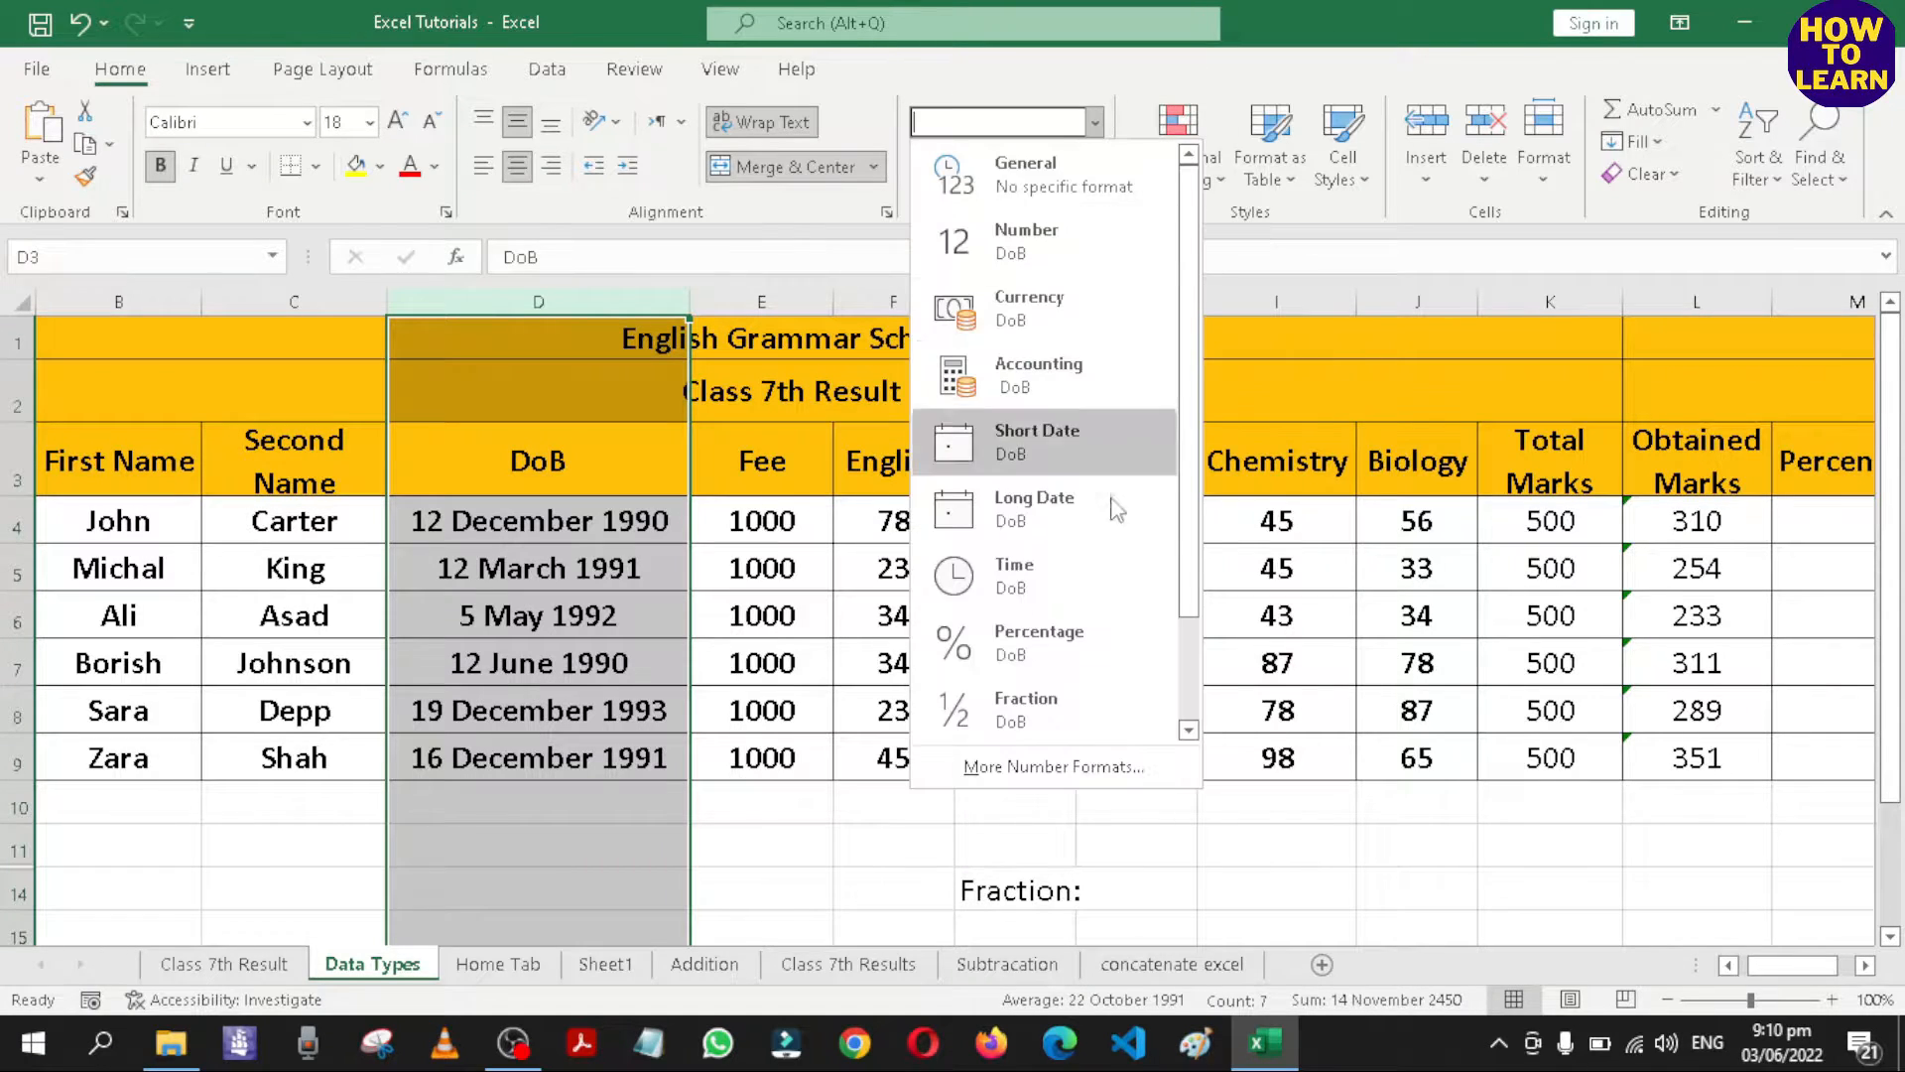
left_click(1052, 766)
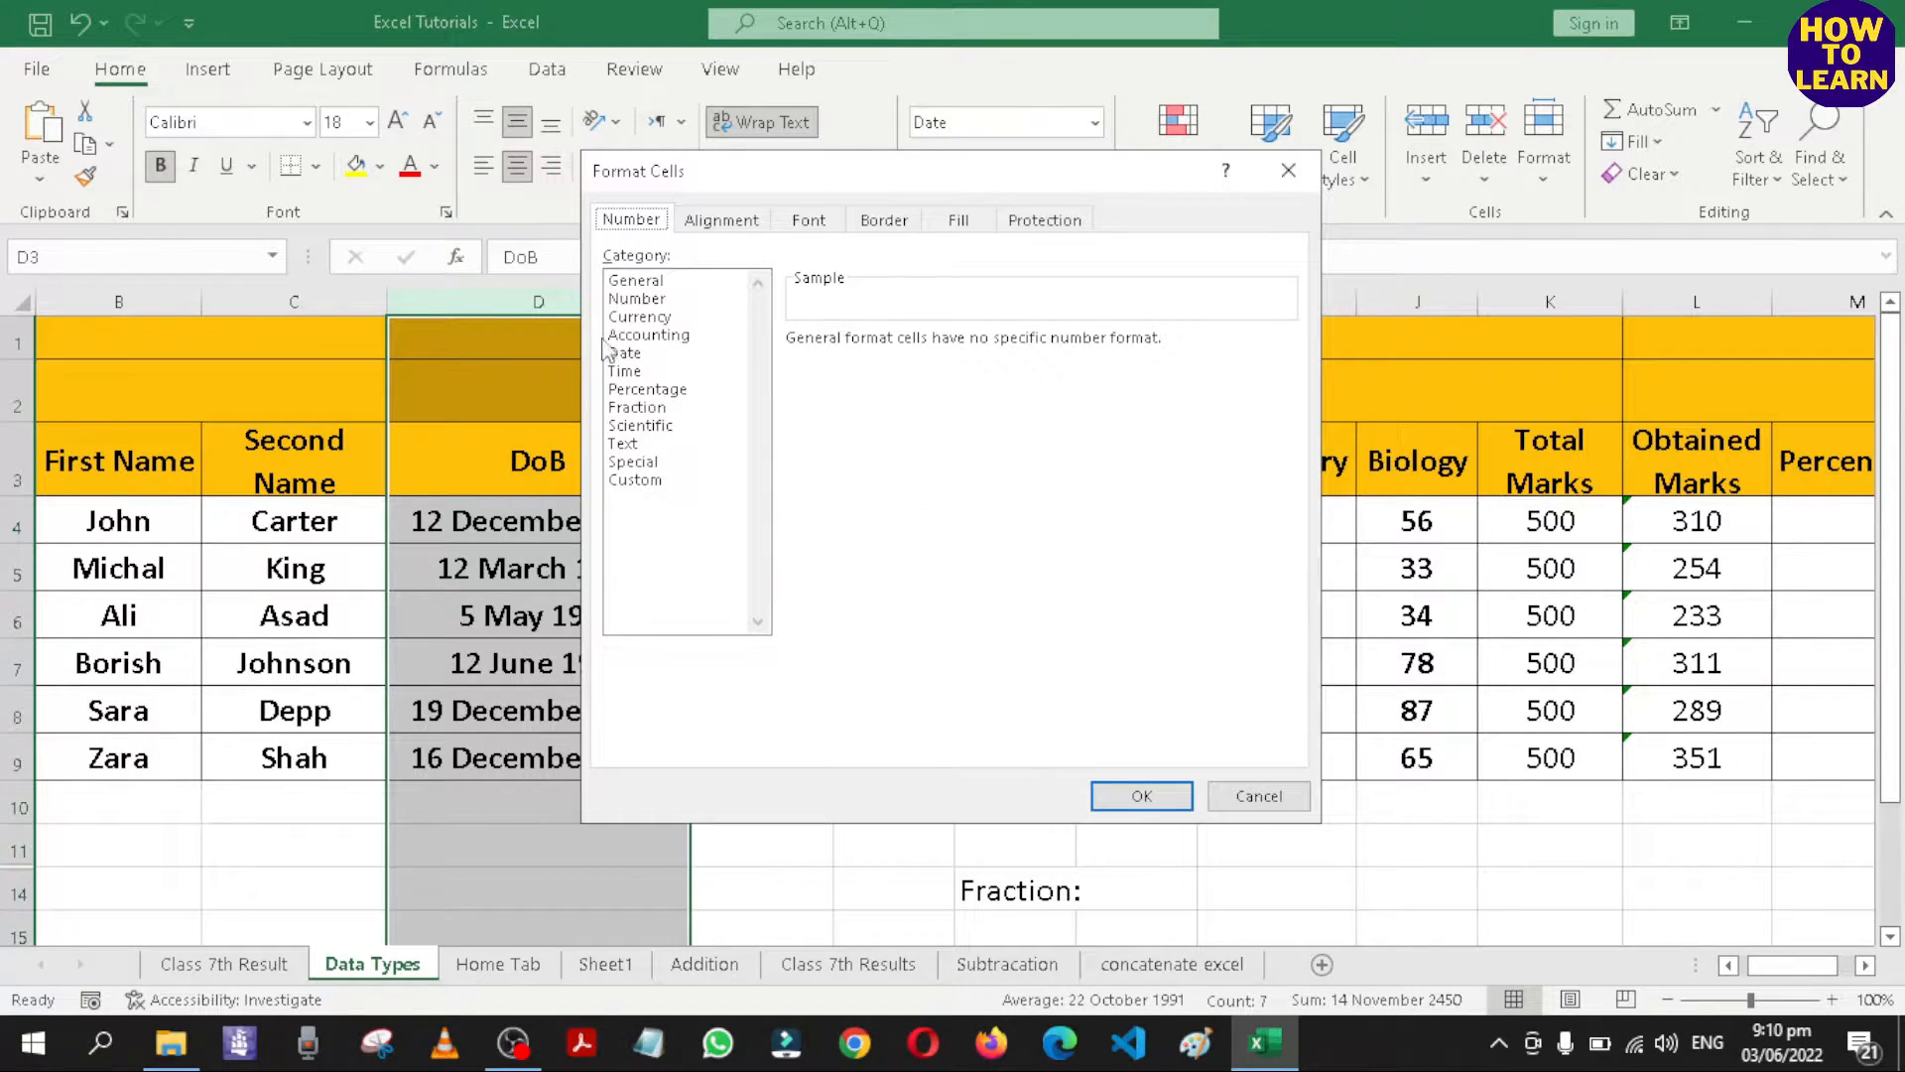
left_click(627, 336)
left_click(627, 353)
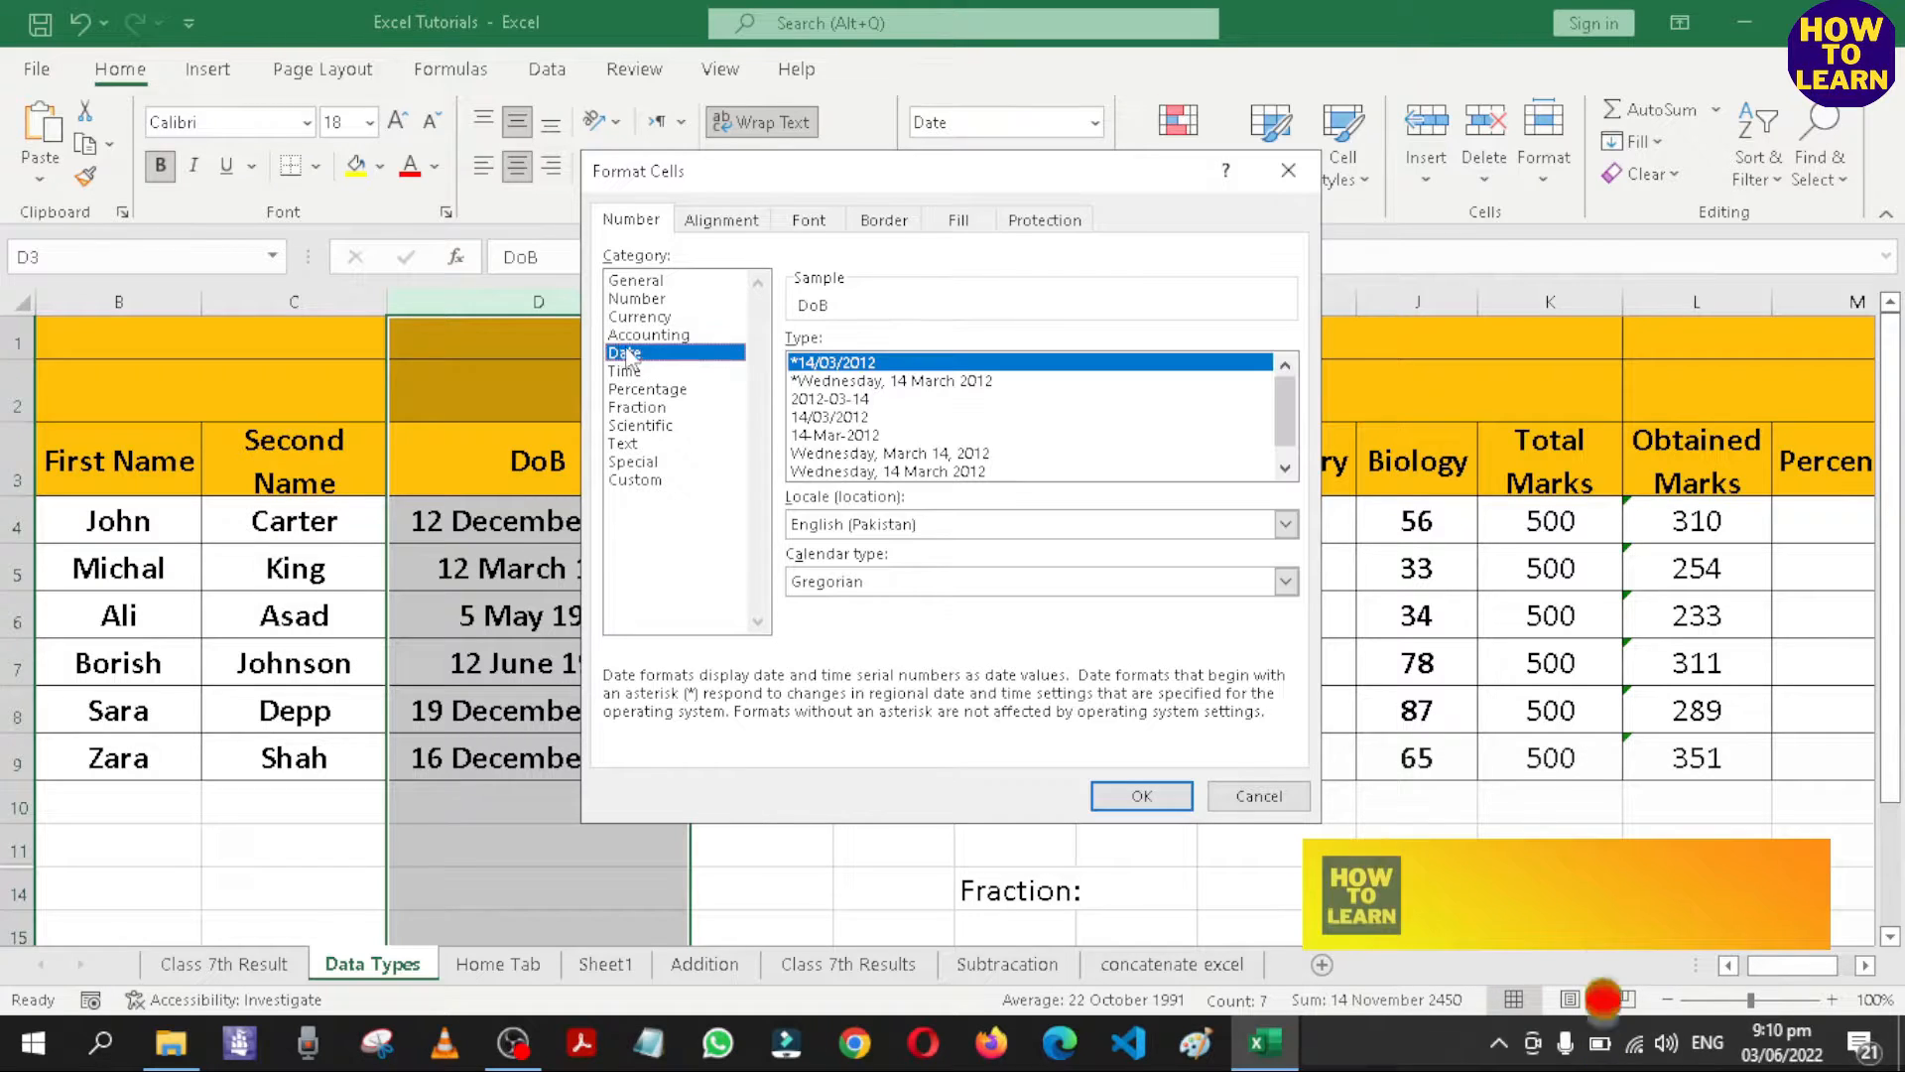
left_click(859, 438)
left_click(1141, 796)
left_click(761, 845)
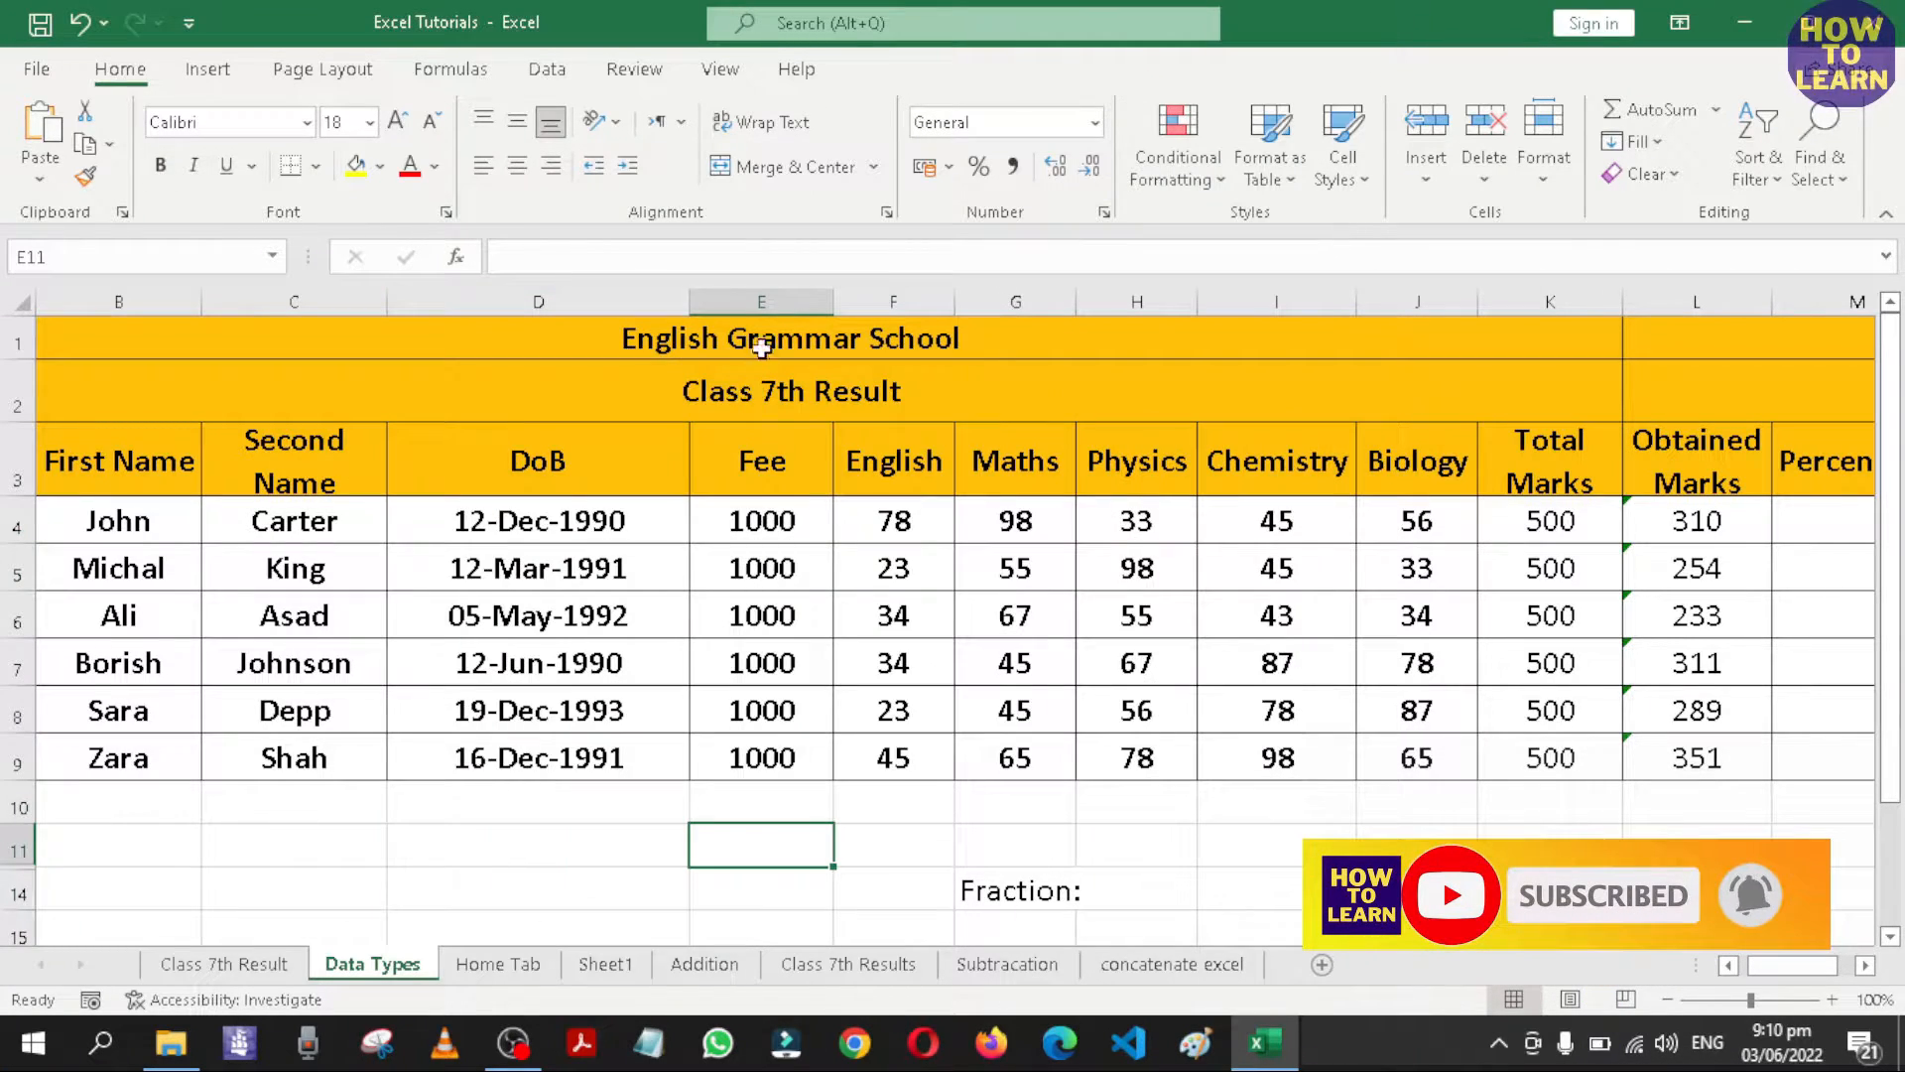
Format the Fee column as Currency with 0 decimal places and the Rs symbol.
left_click(769, 290)
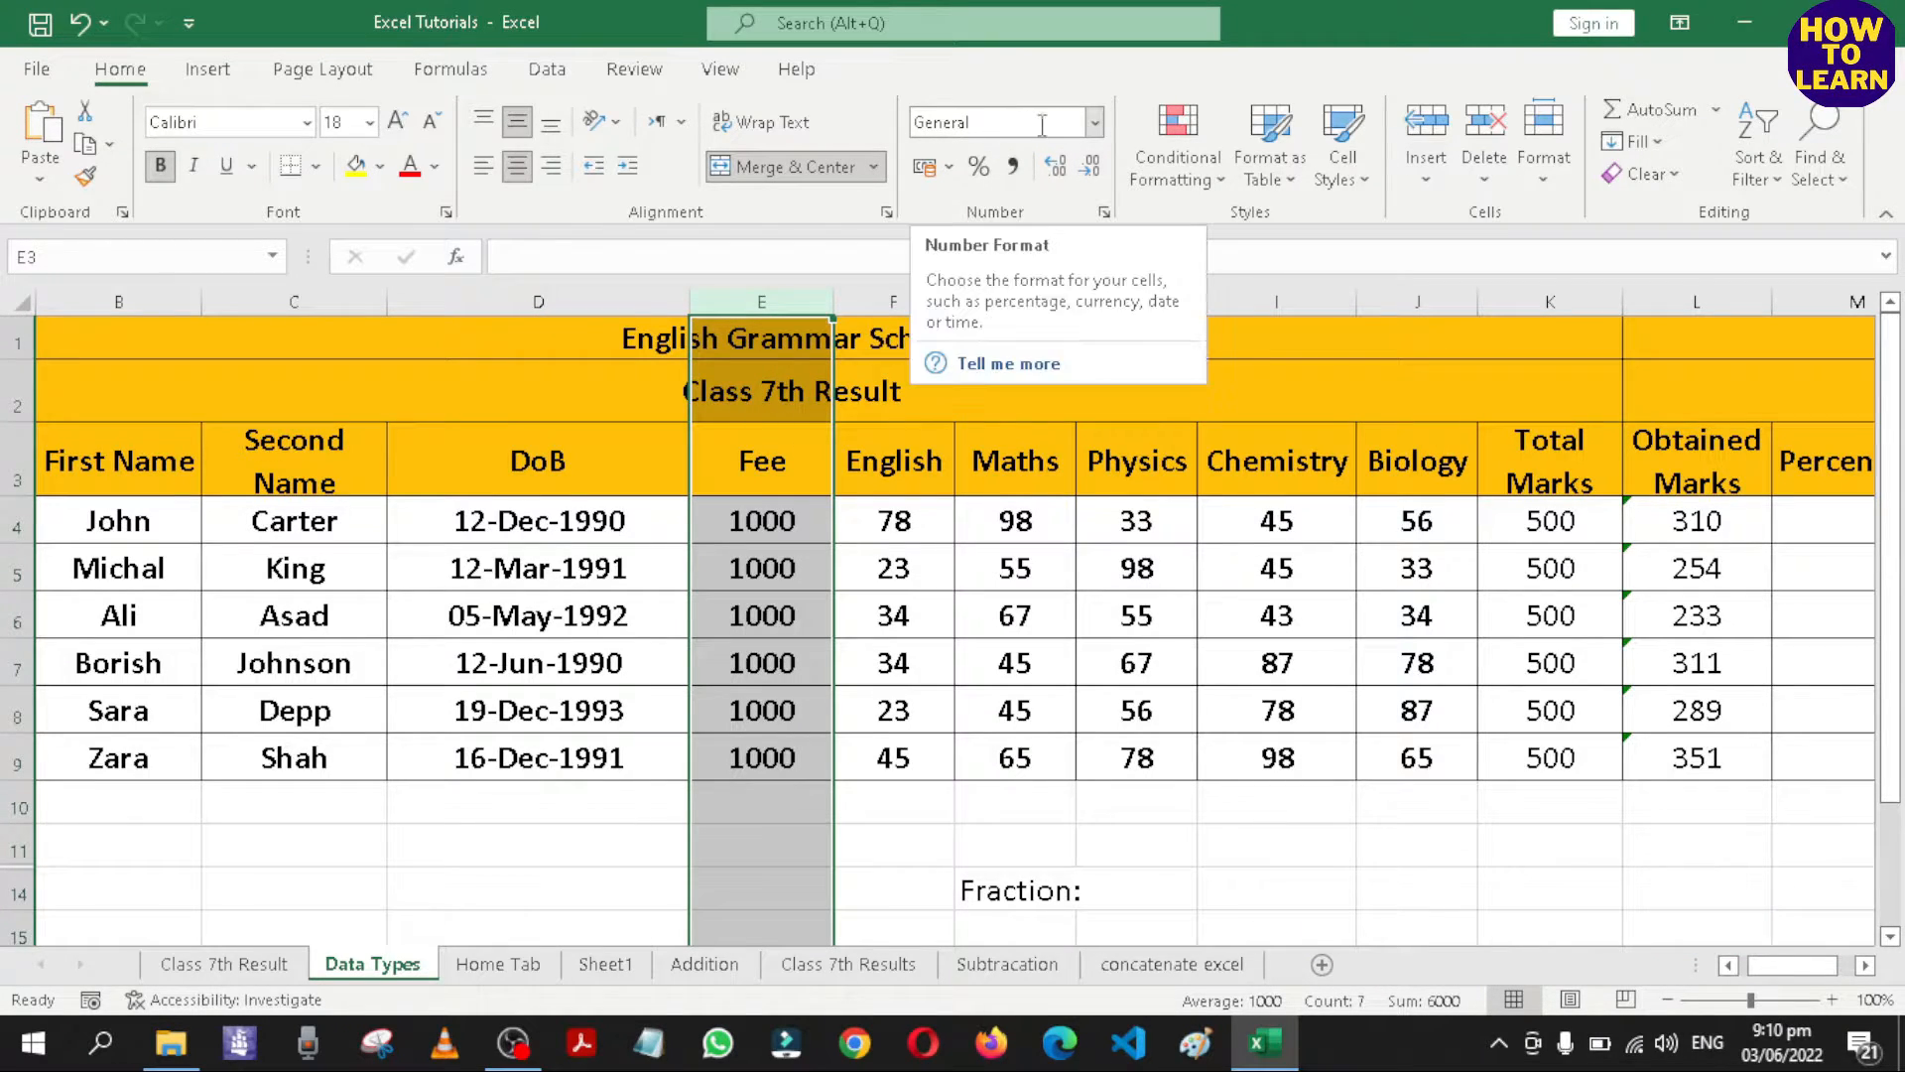
left_click(1096, 123)
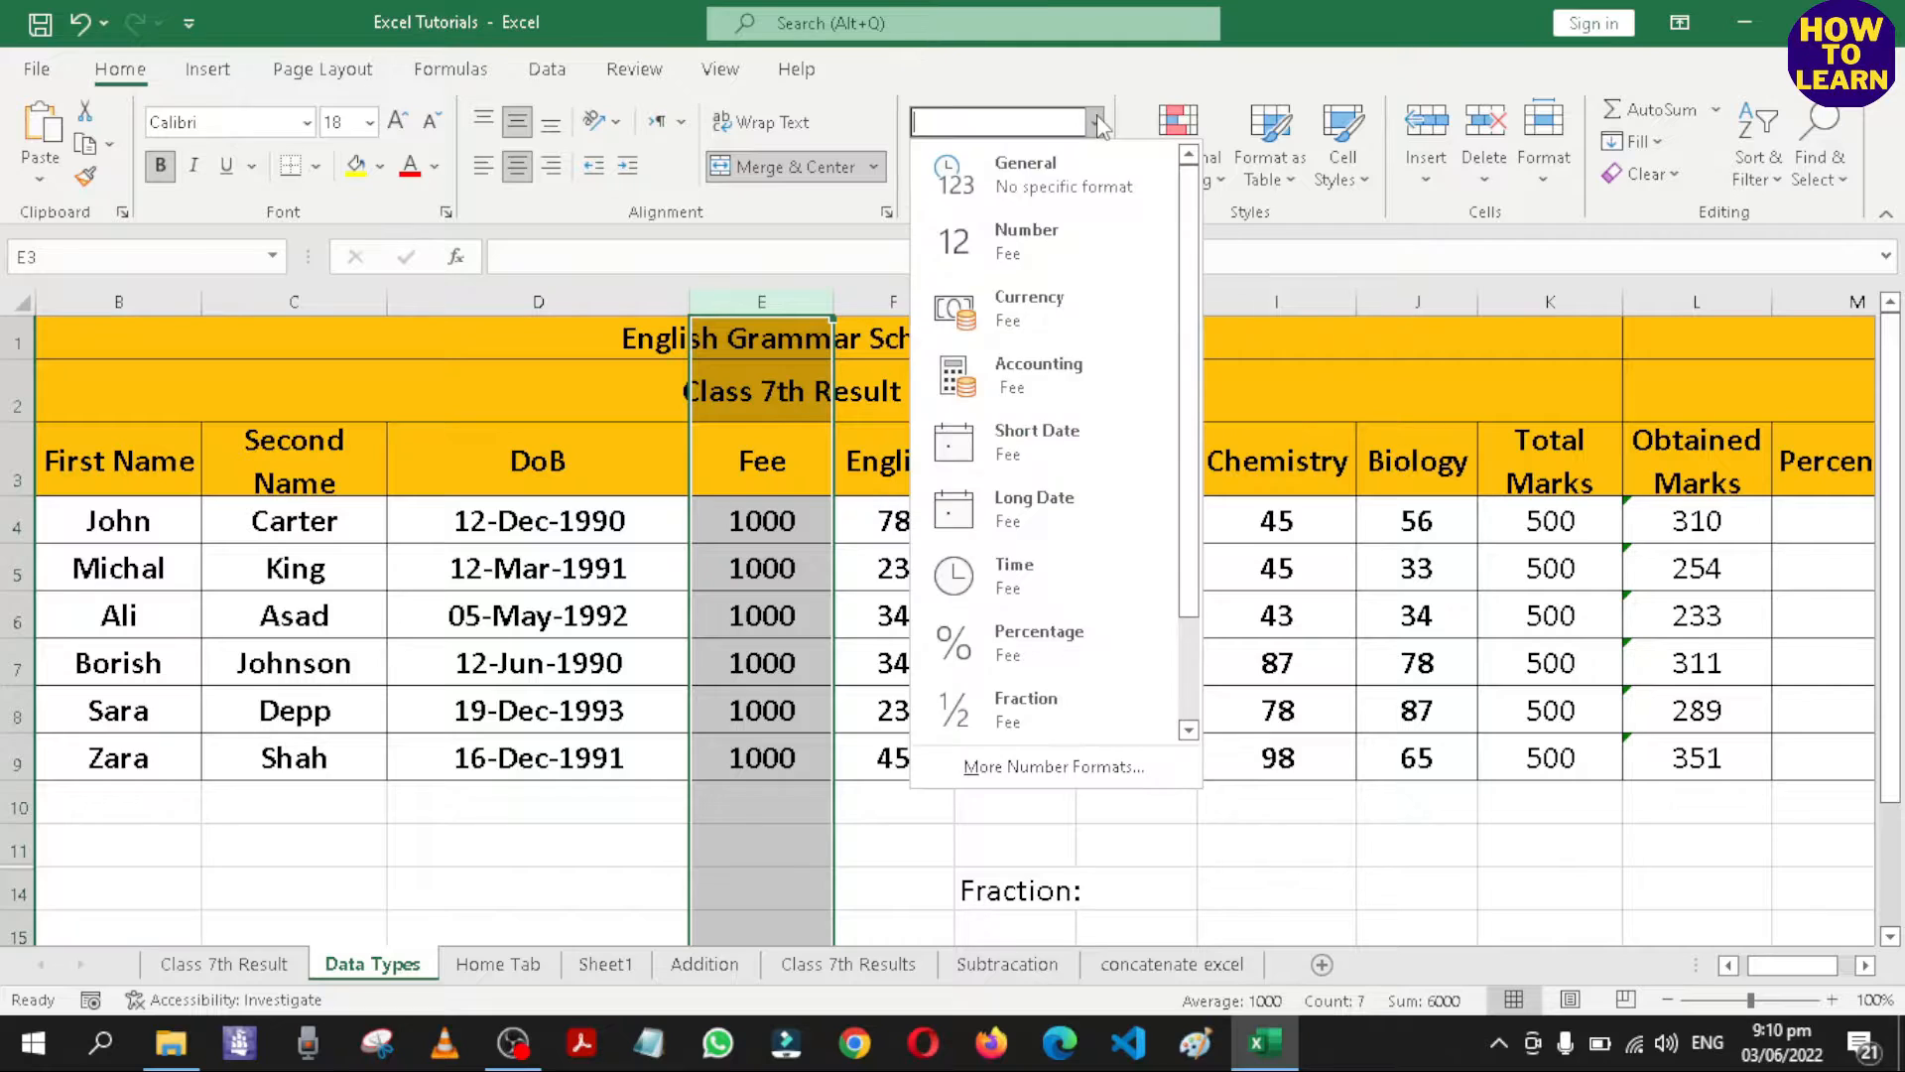
left_click(1091, 772)
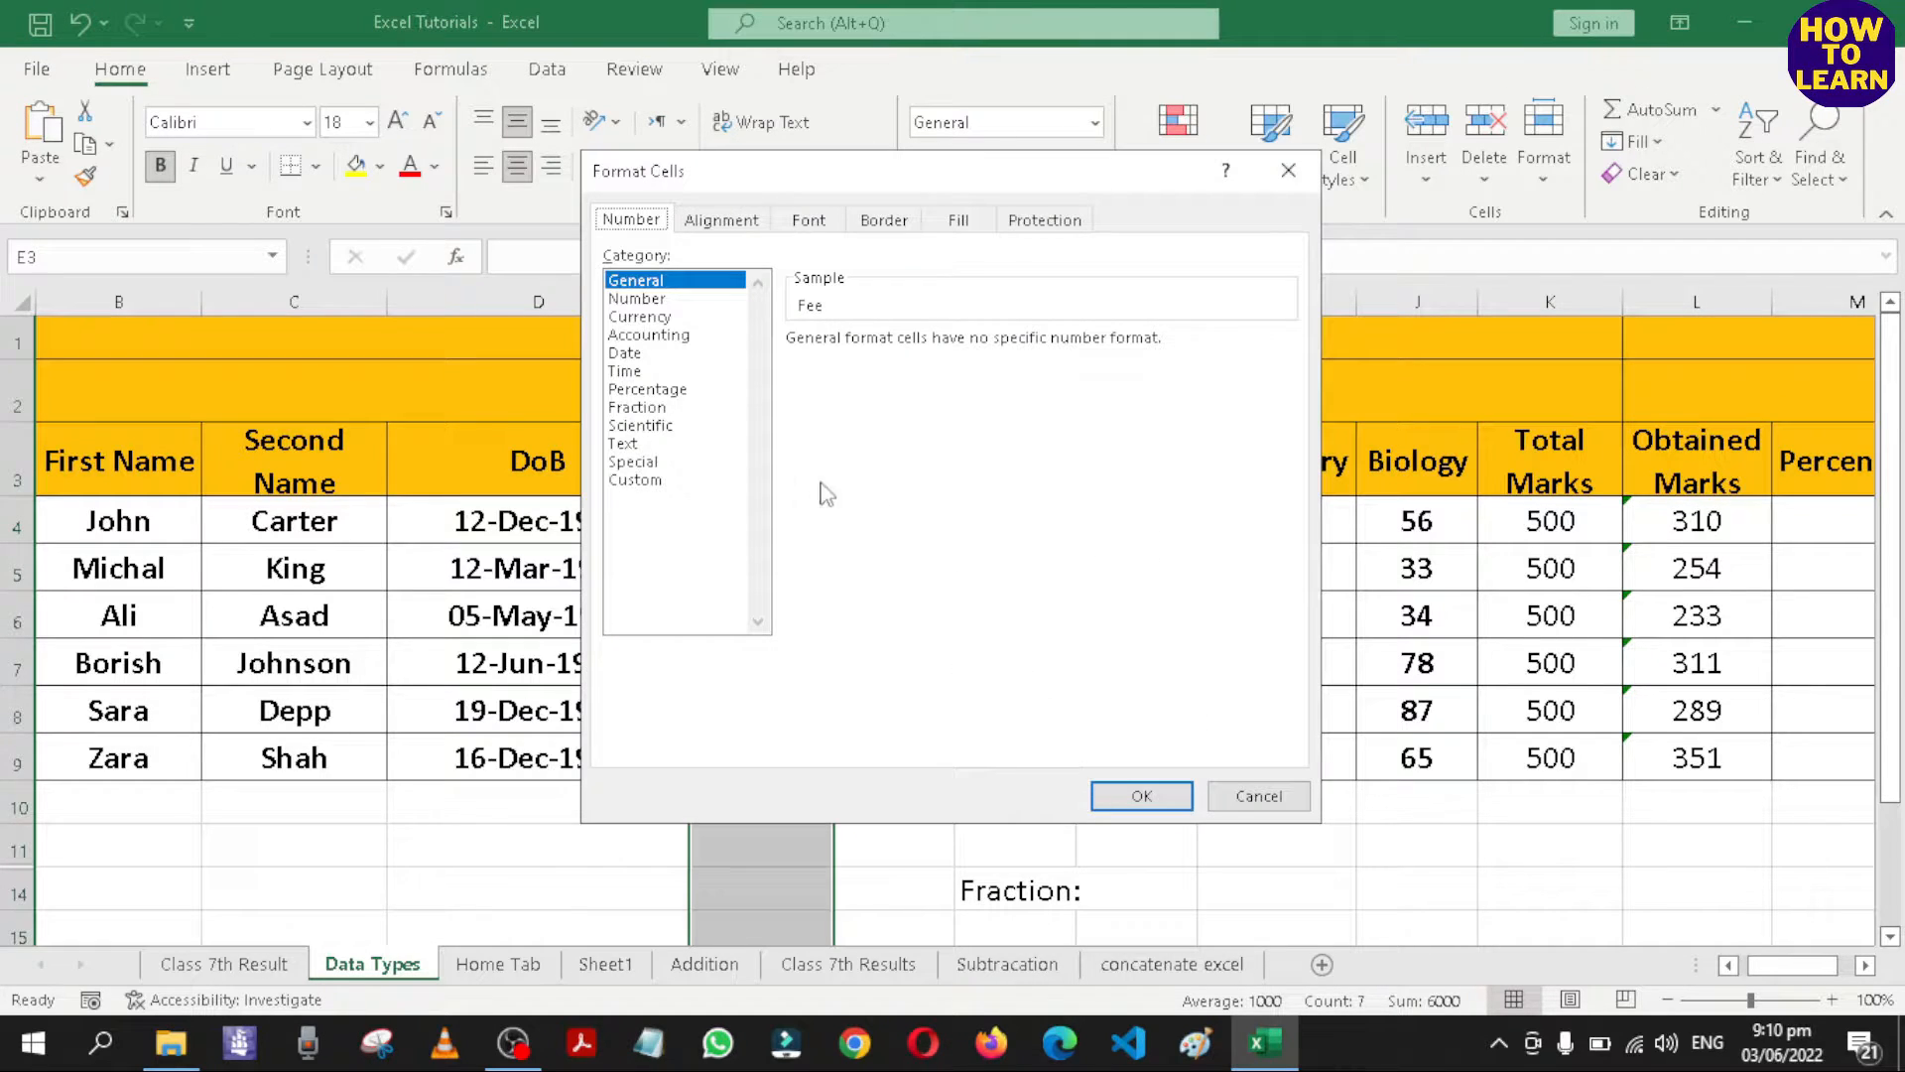
left_click(640, 317)
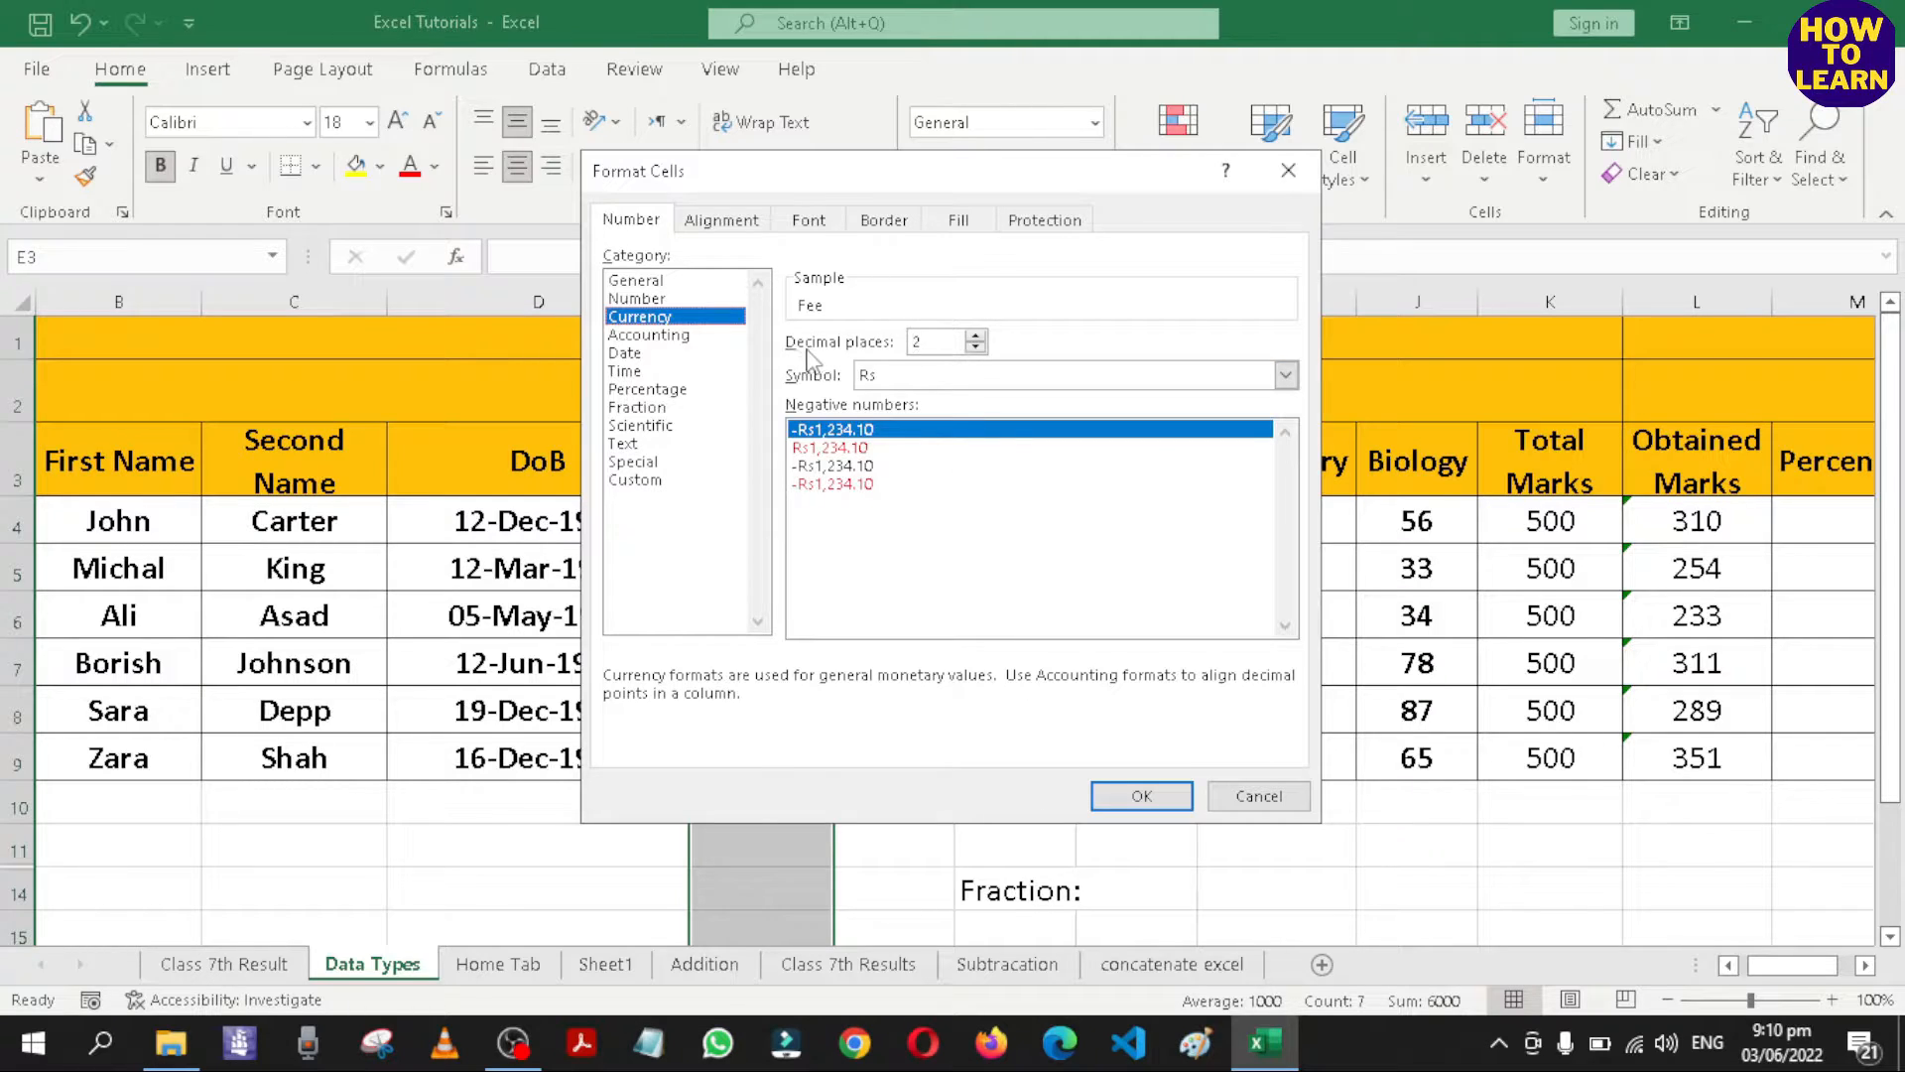
left_click(977, 348)
left_click(977, 348)
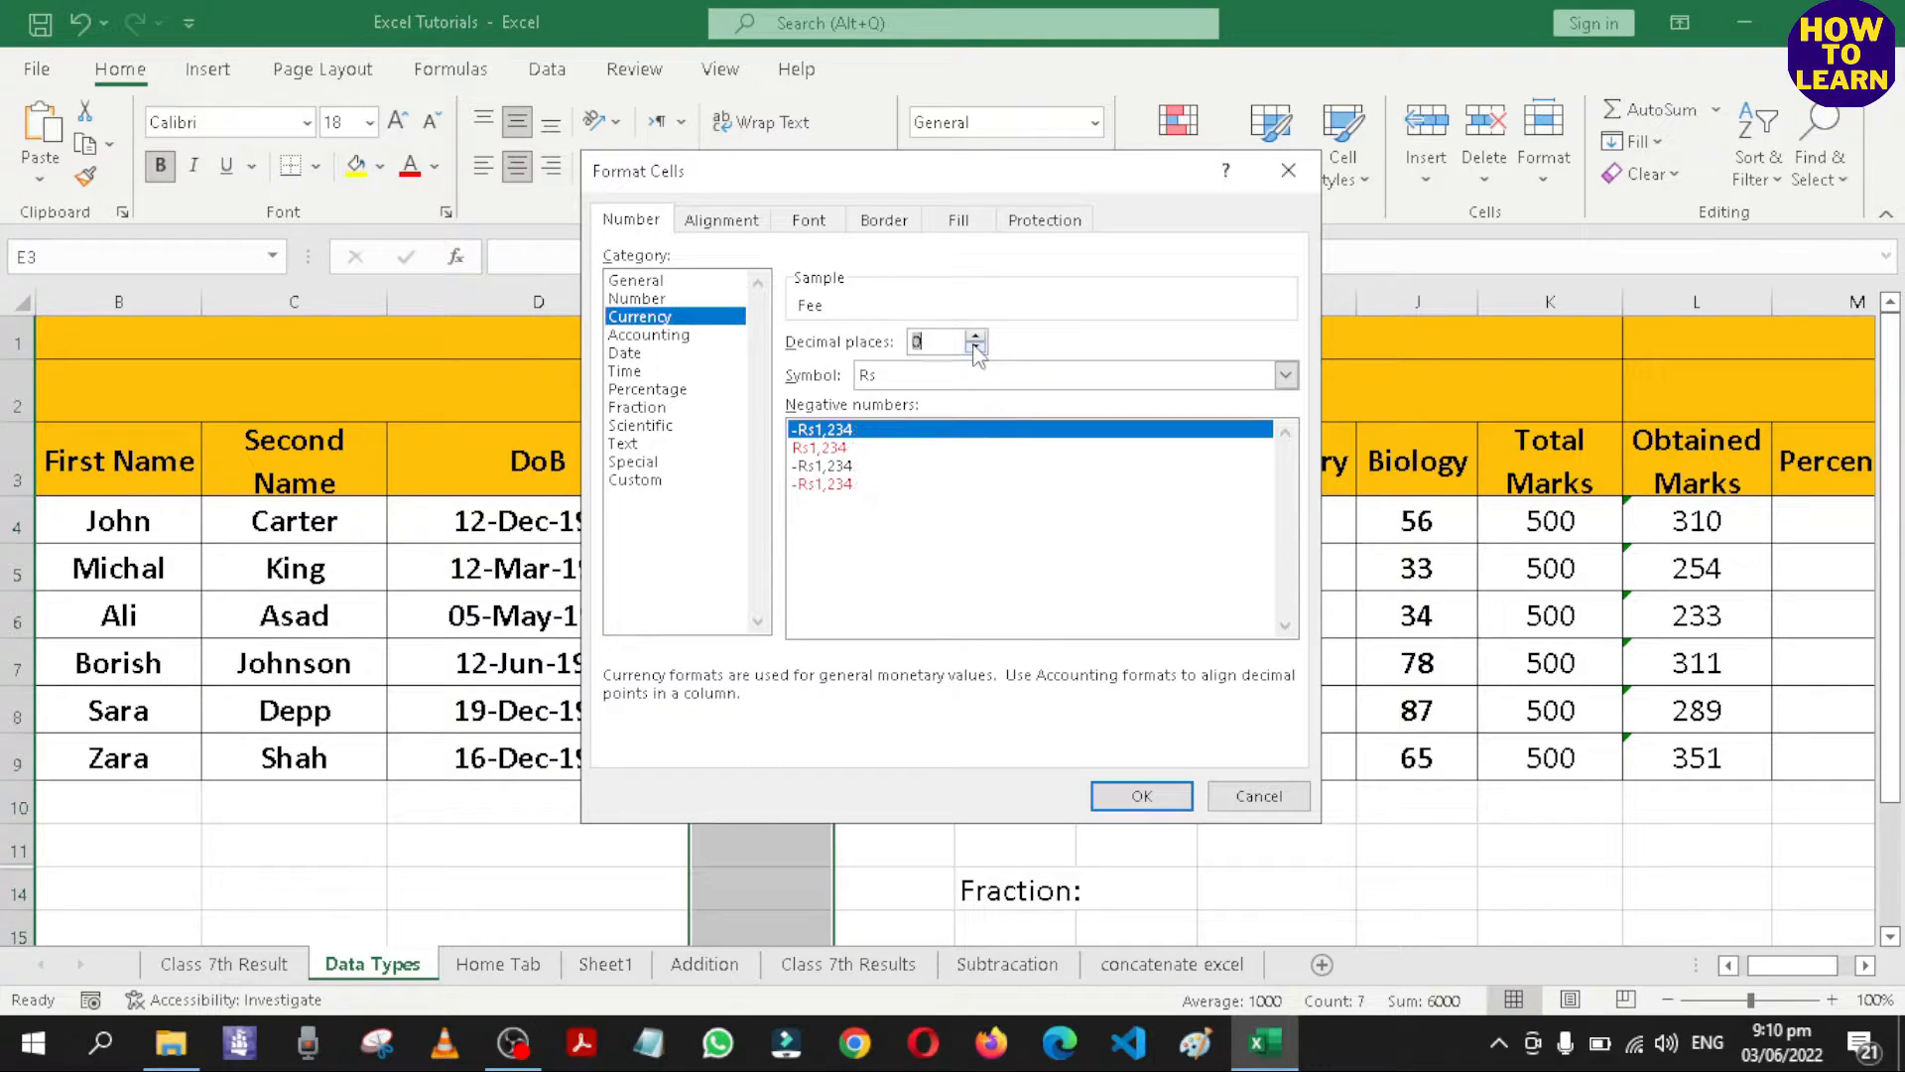
left_click(1286, 374)
scroll(1020, 659, "down", 4)
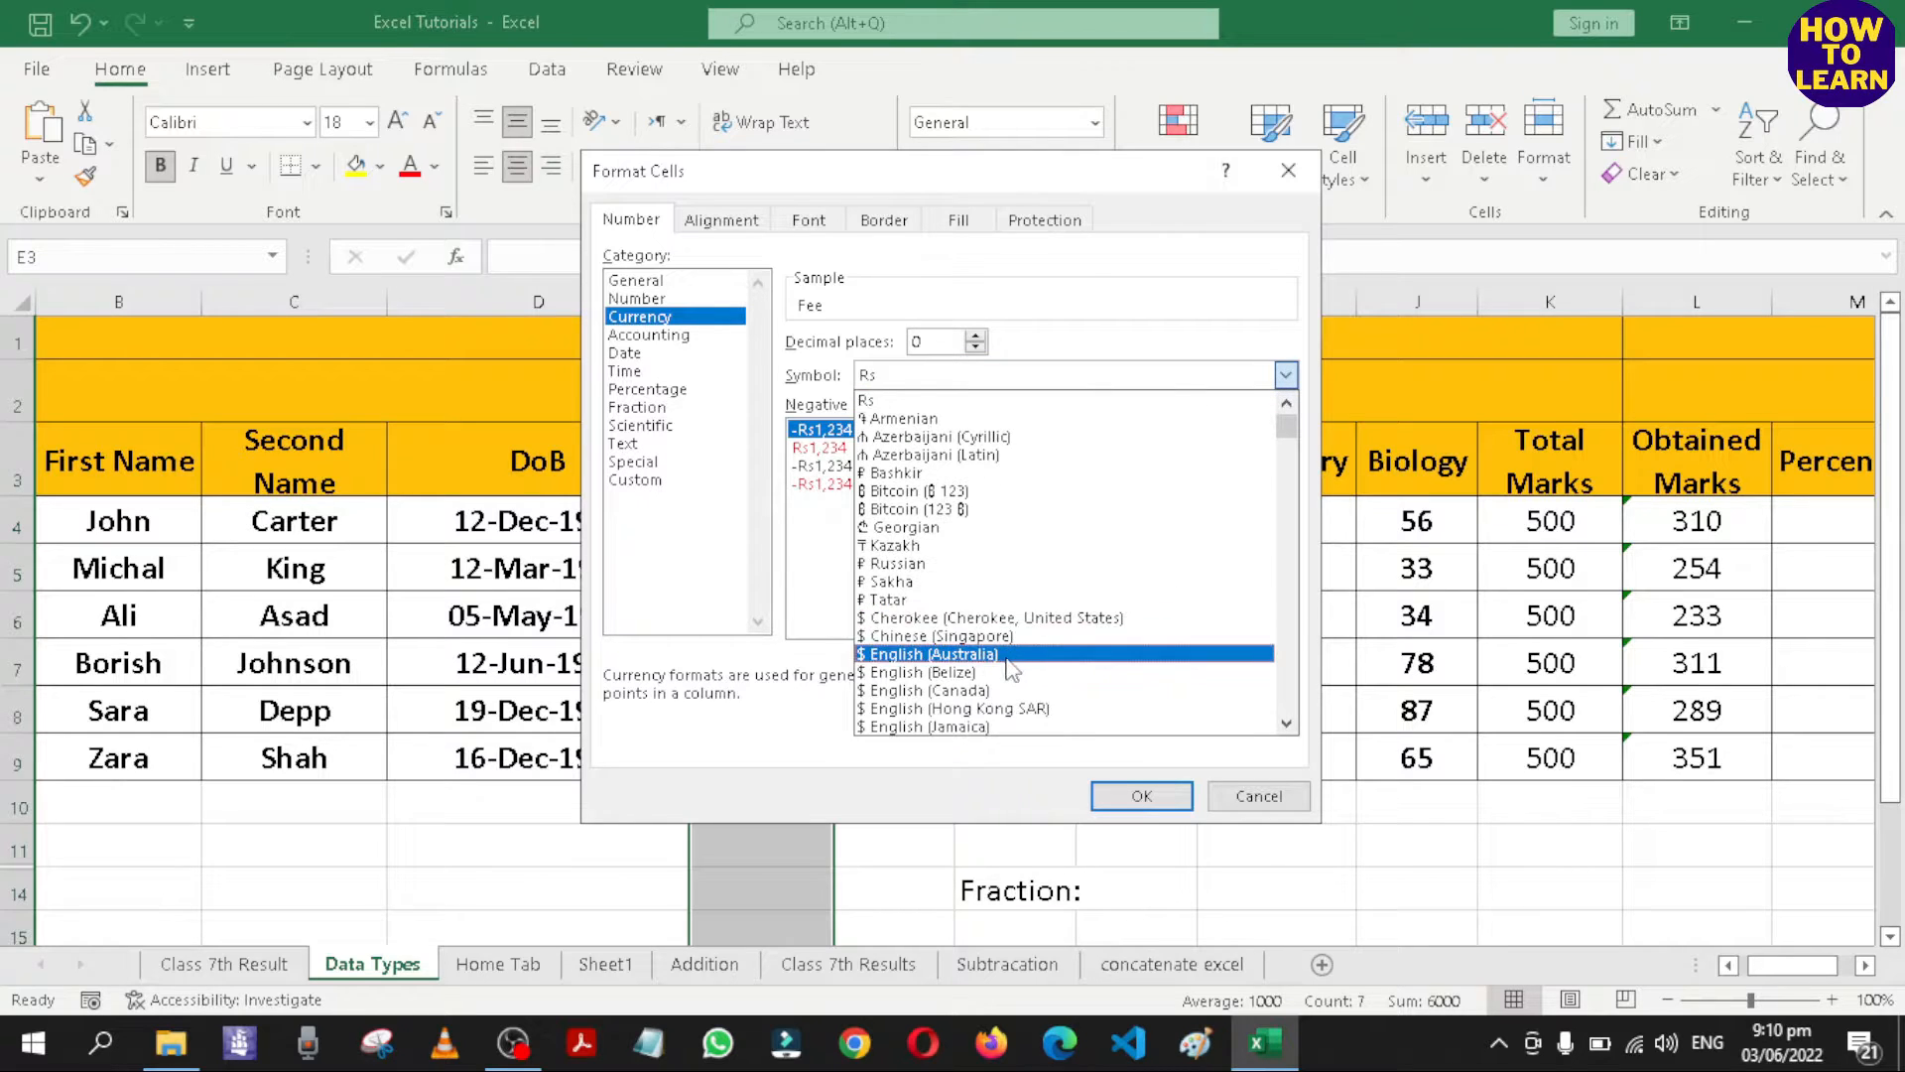
scroll(982, 660, "up", 4)
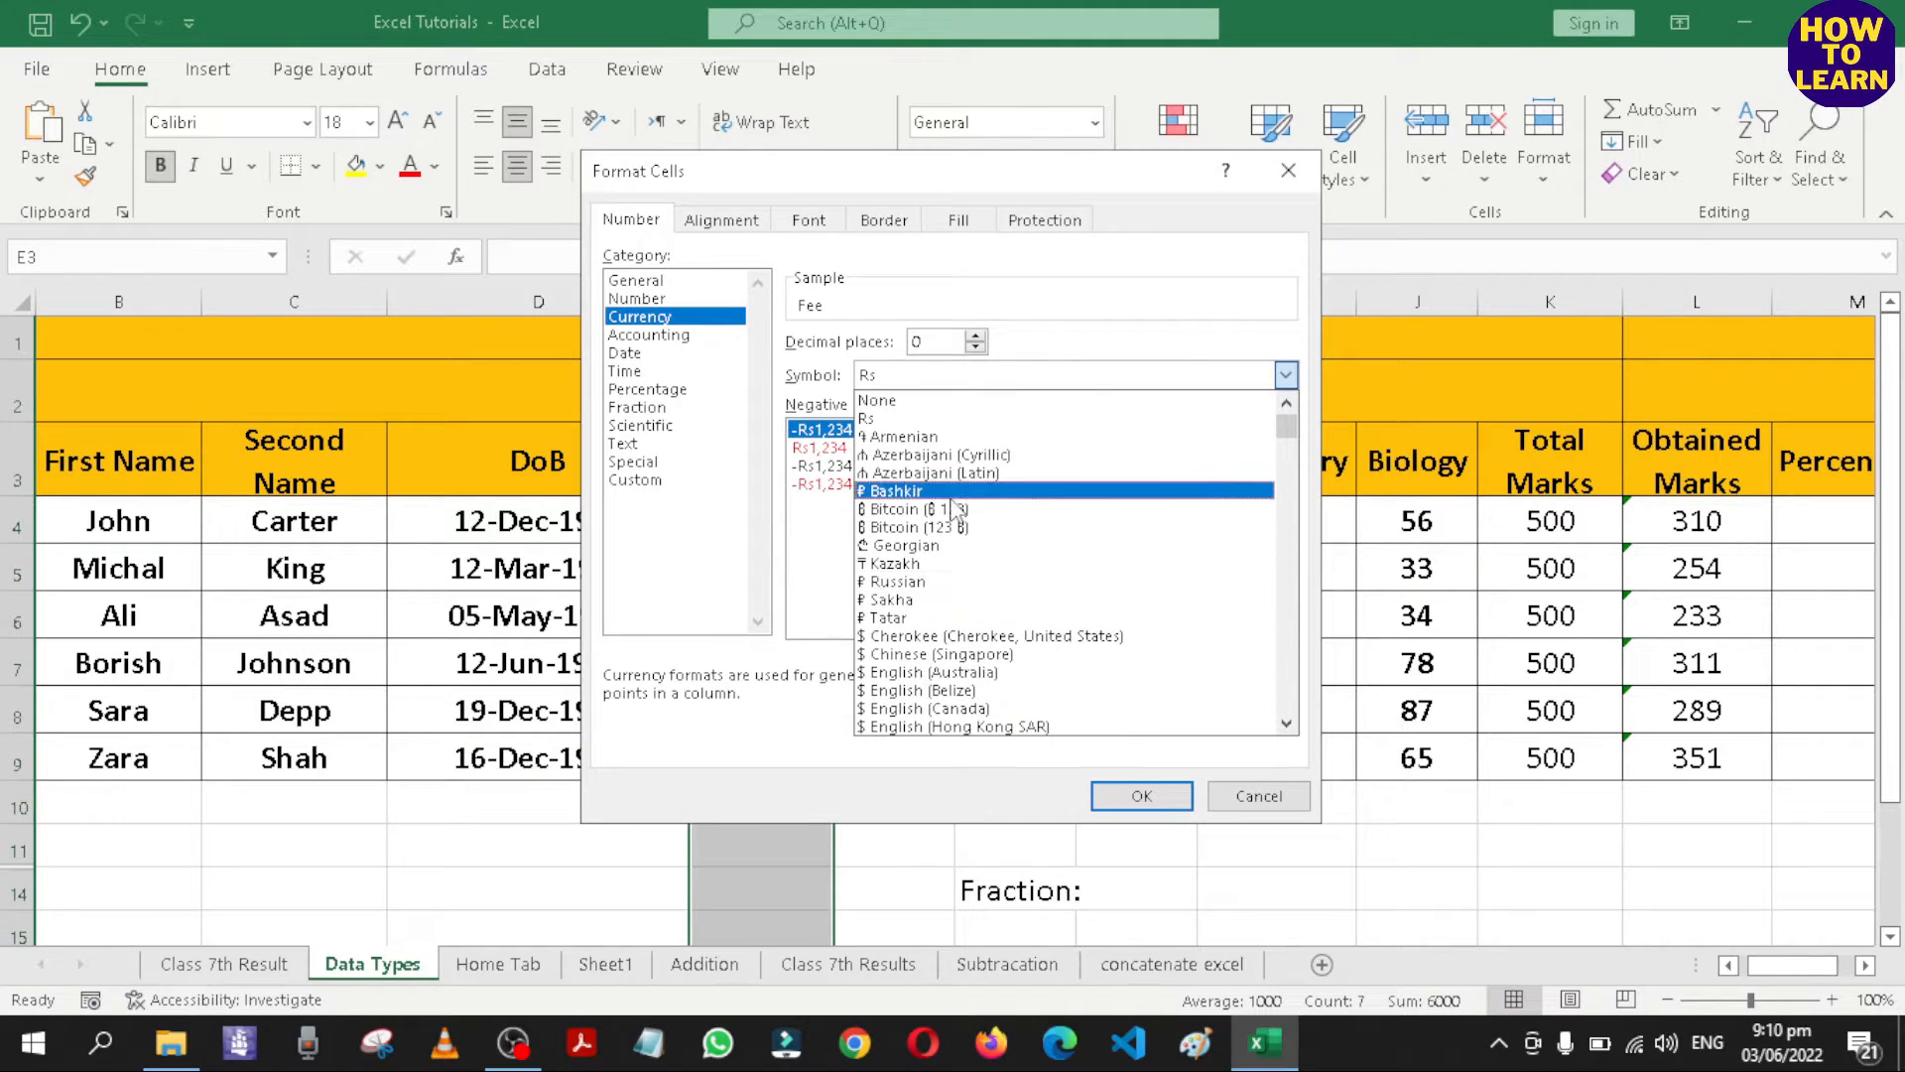
left_click(893, 418)
left_click(1142, 795)
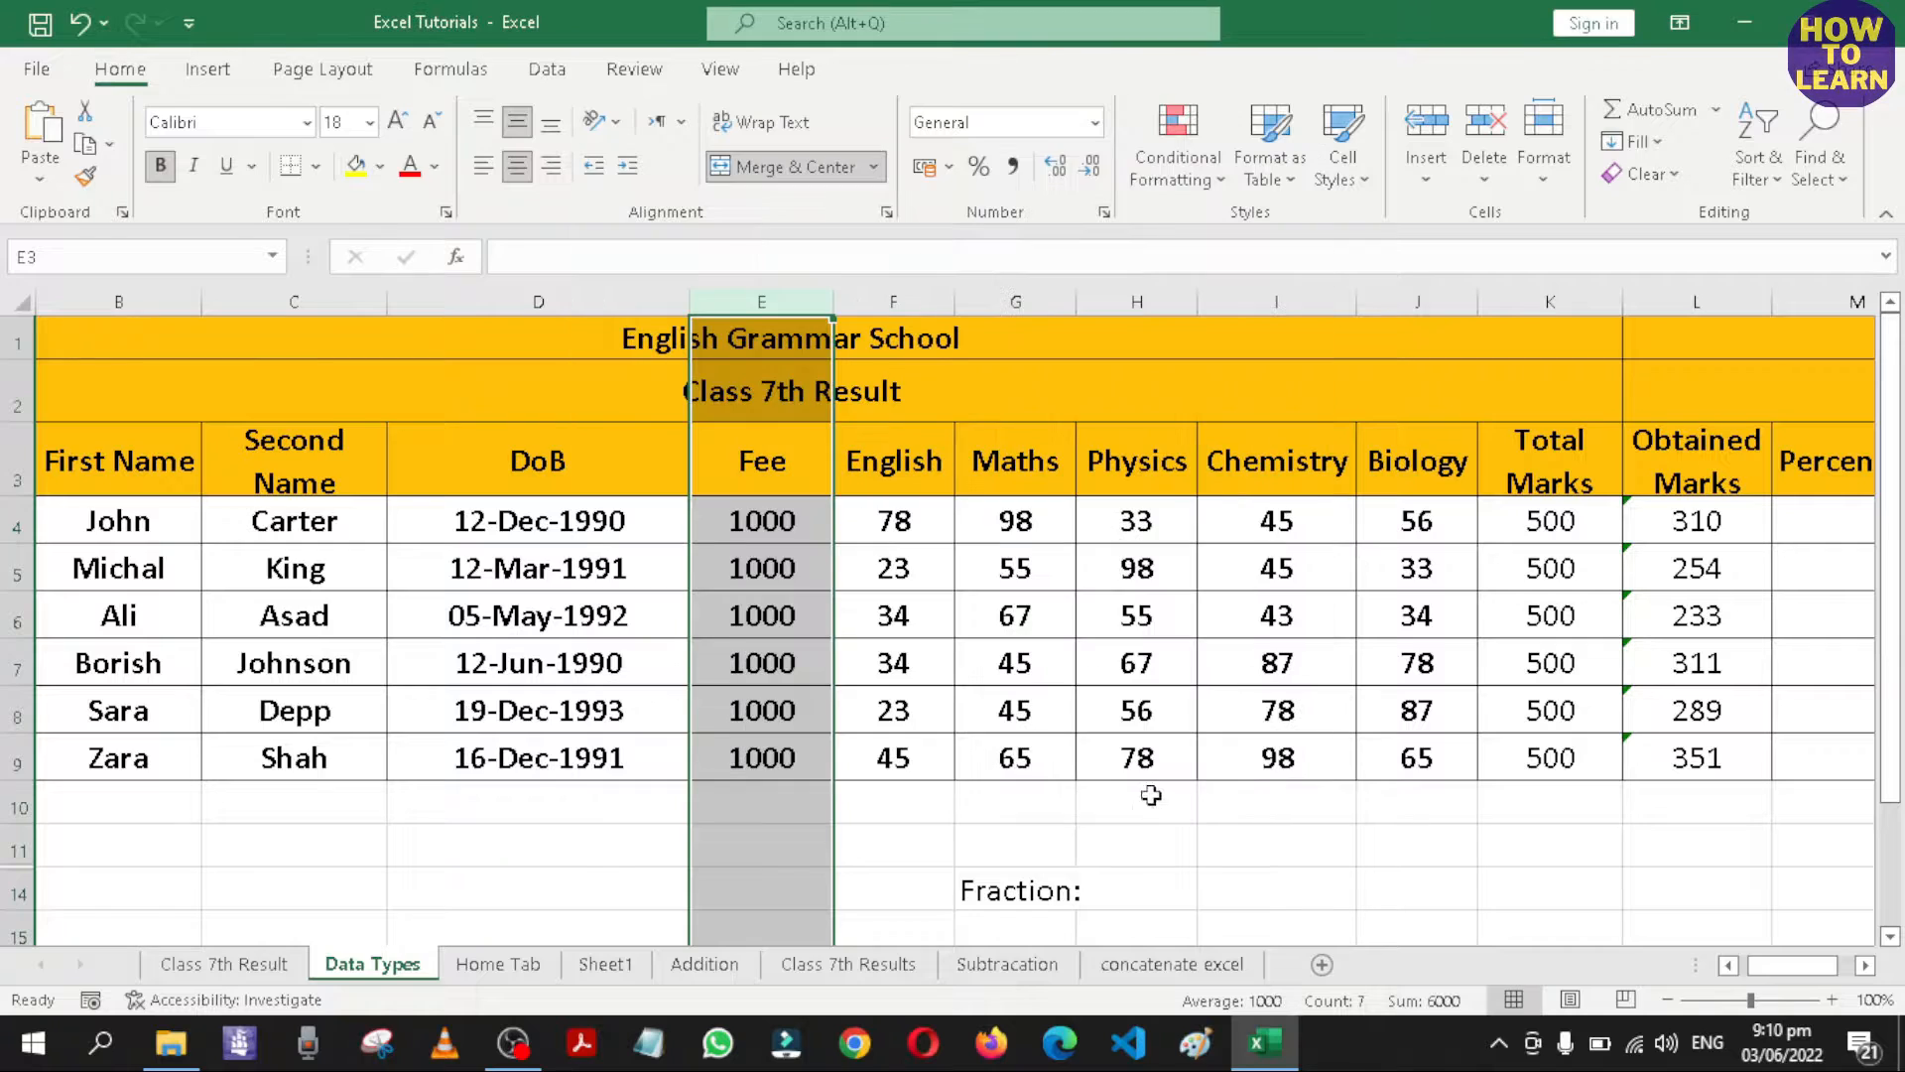
left_click(1053, 853)
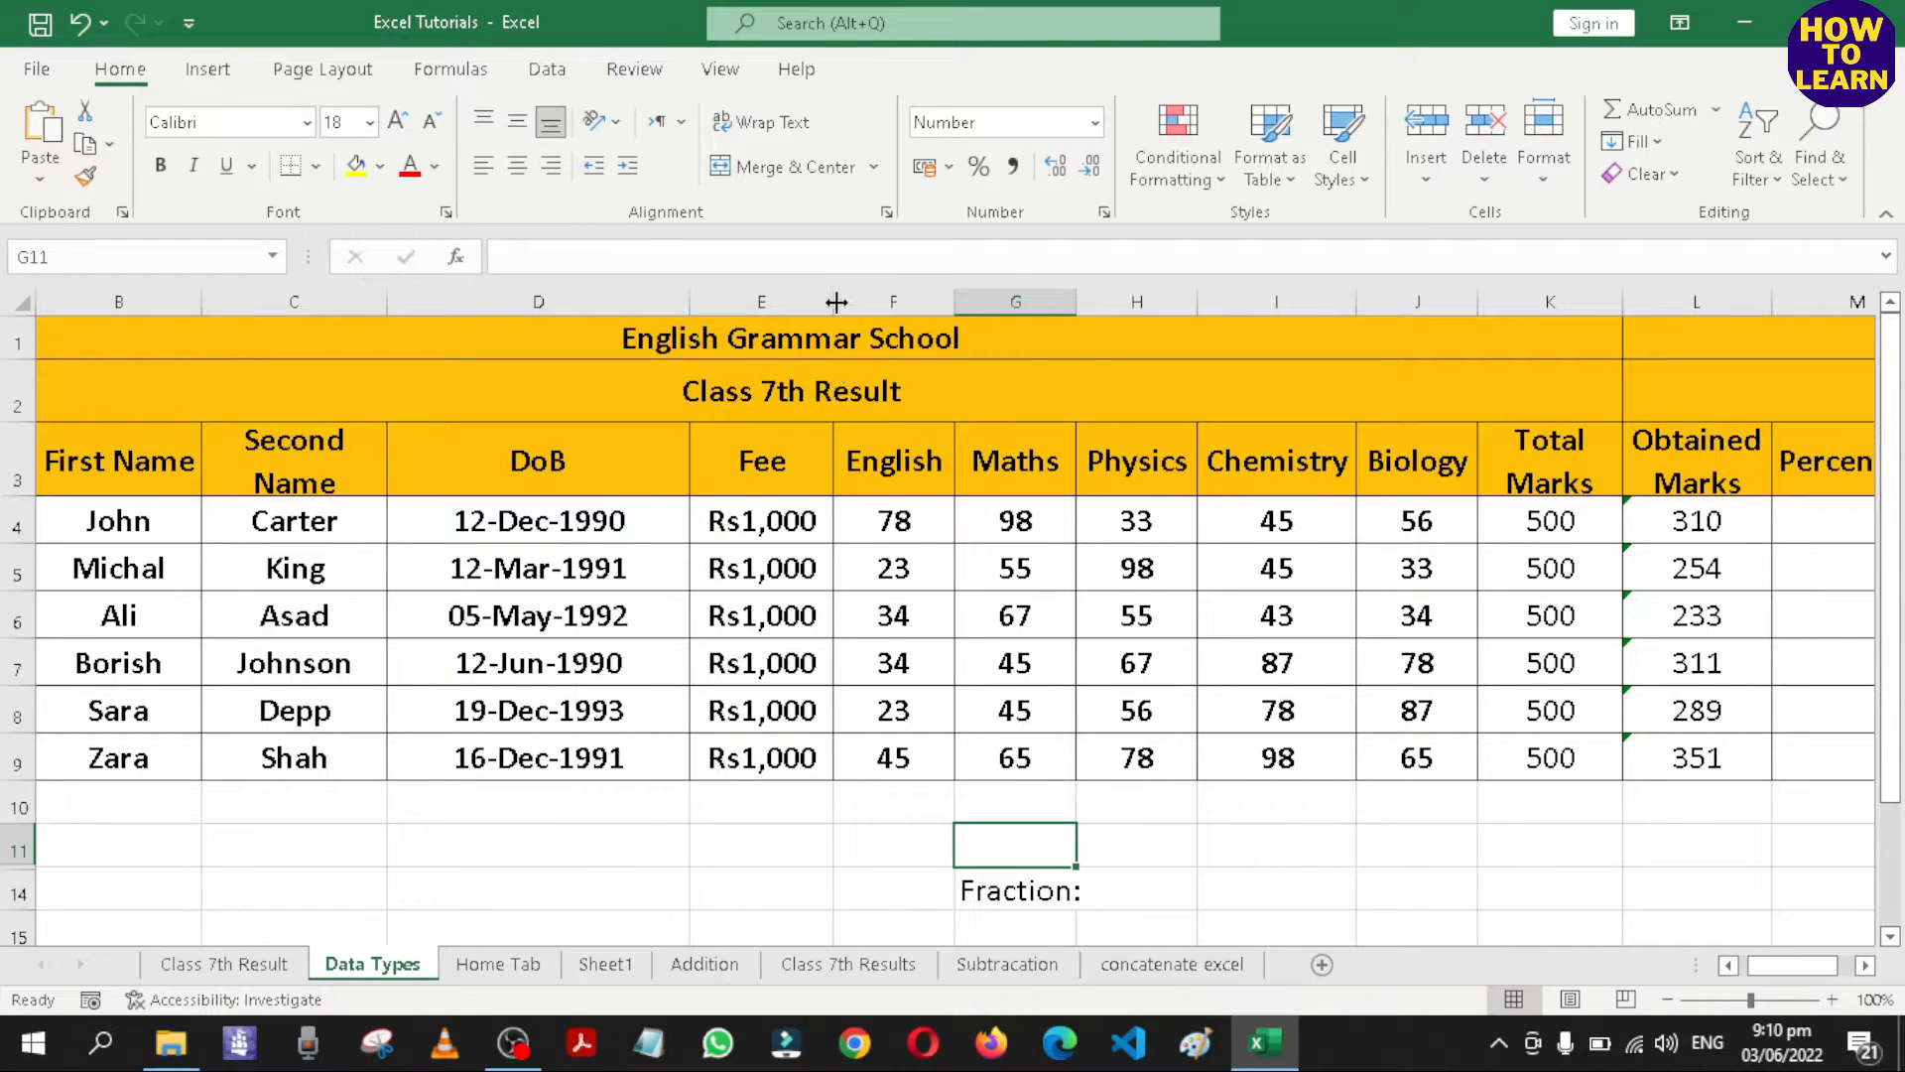
Format the subject mark columns from English to Biology as Number with no decimal places.
left_click_drag(836, 302, 1406, 303)
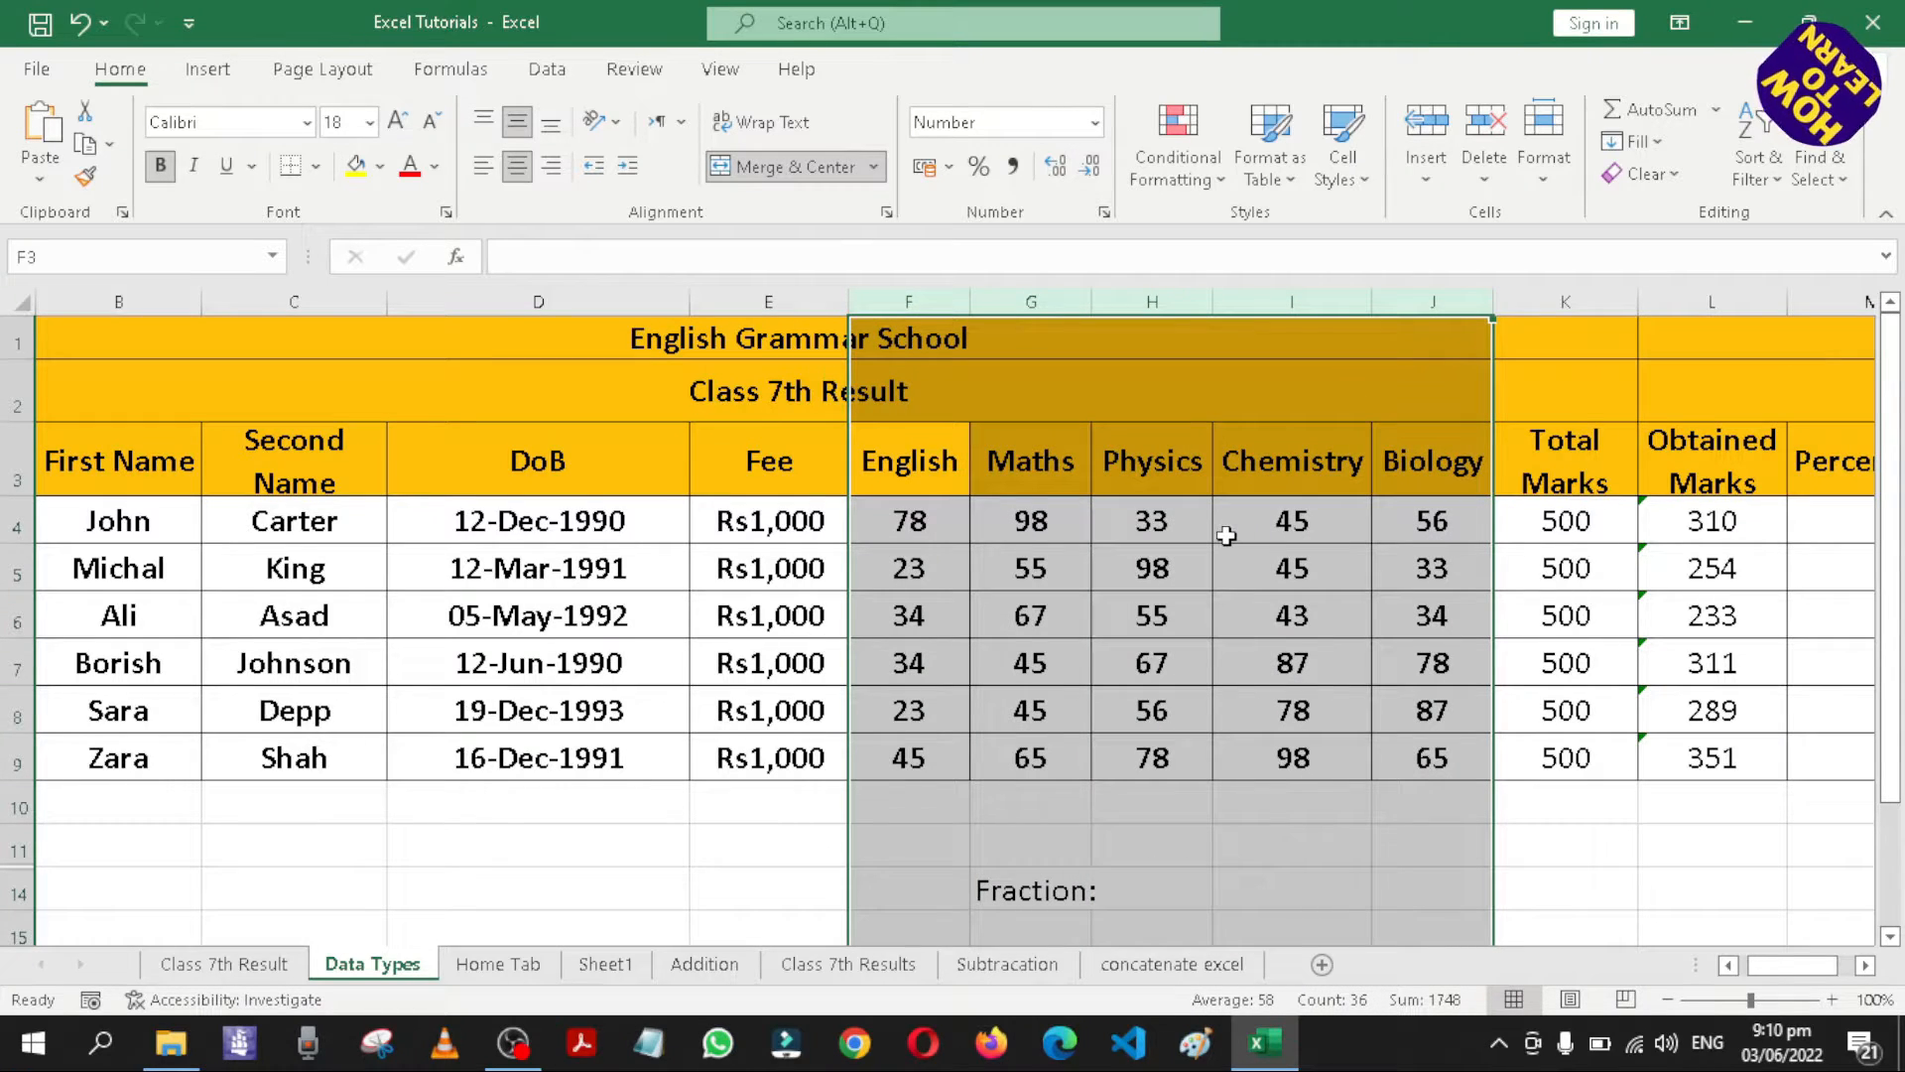
left_click(1095, 123)
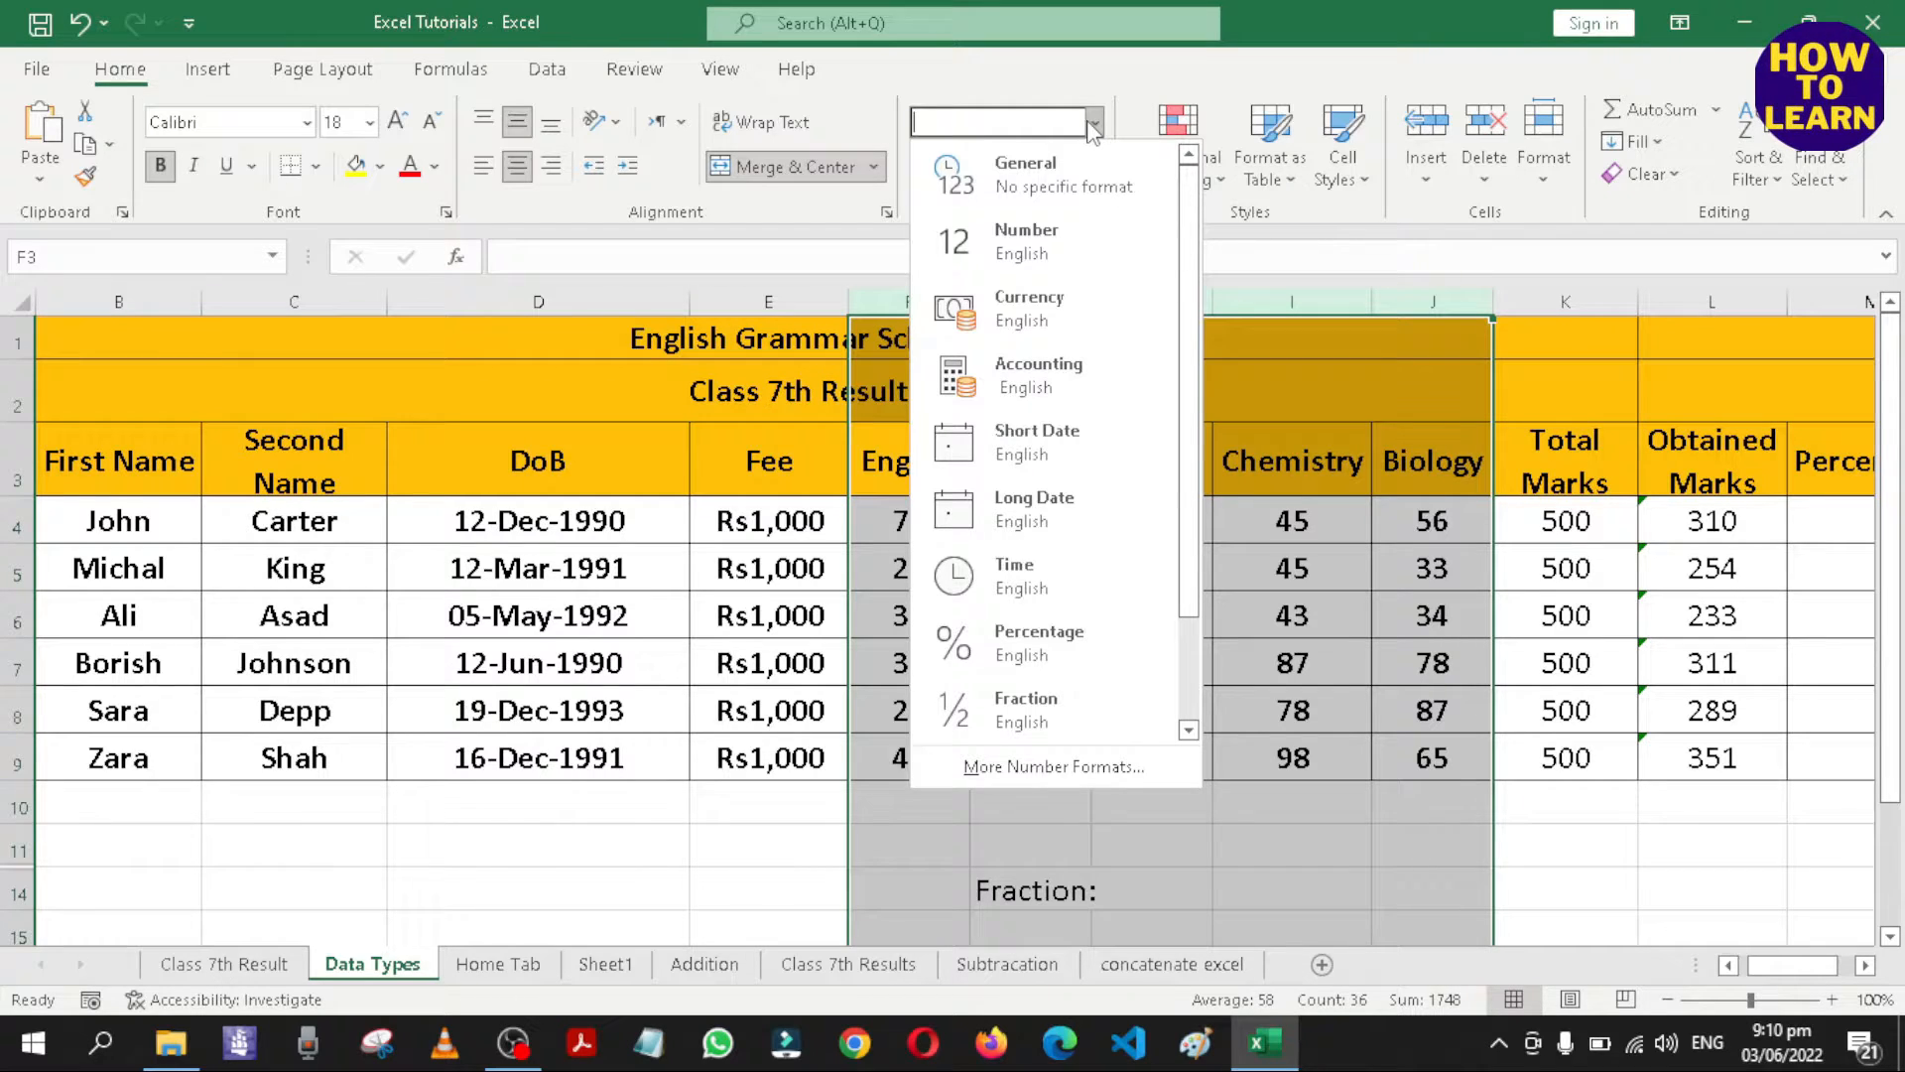
left_click(1027, 243)
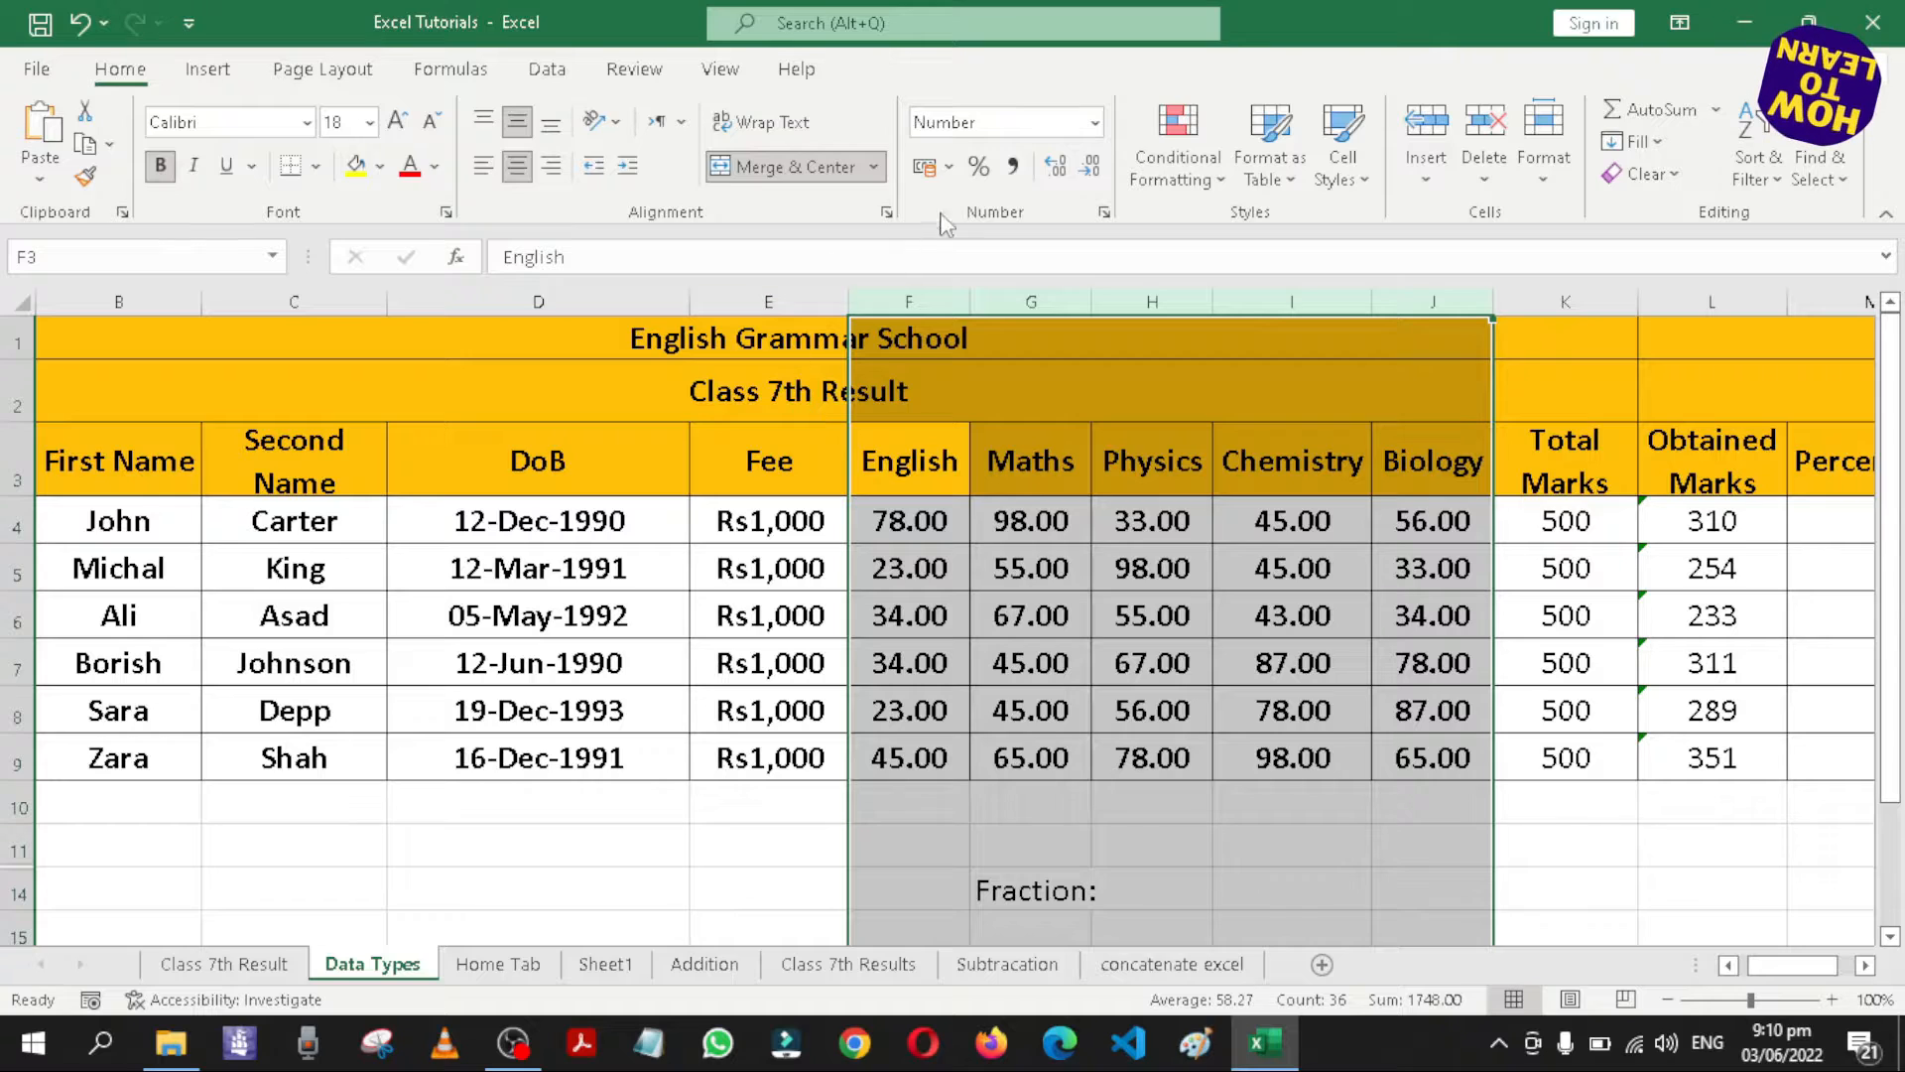
left_click(1066, 177)
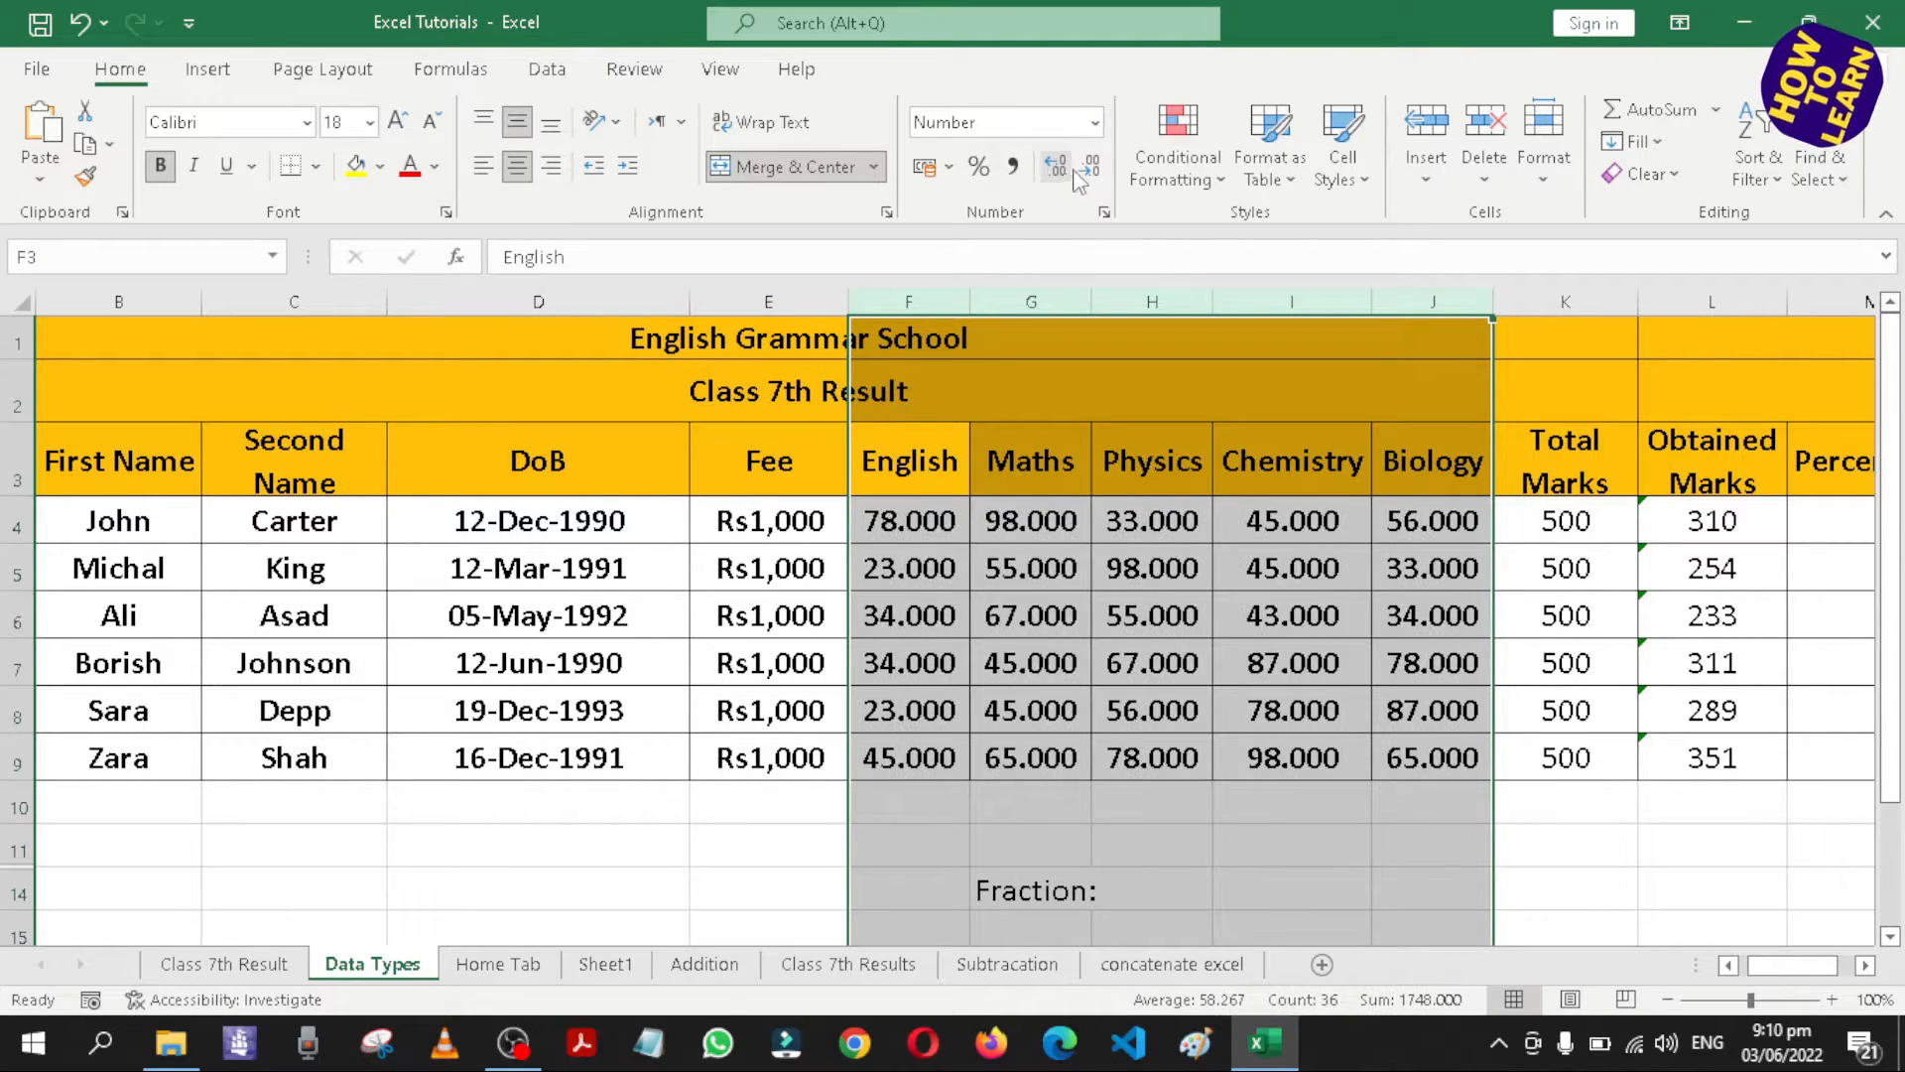
left_click(1091, 179)
left_click(1091, 178)
left_click(1091, 178)
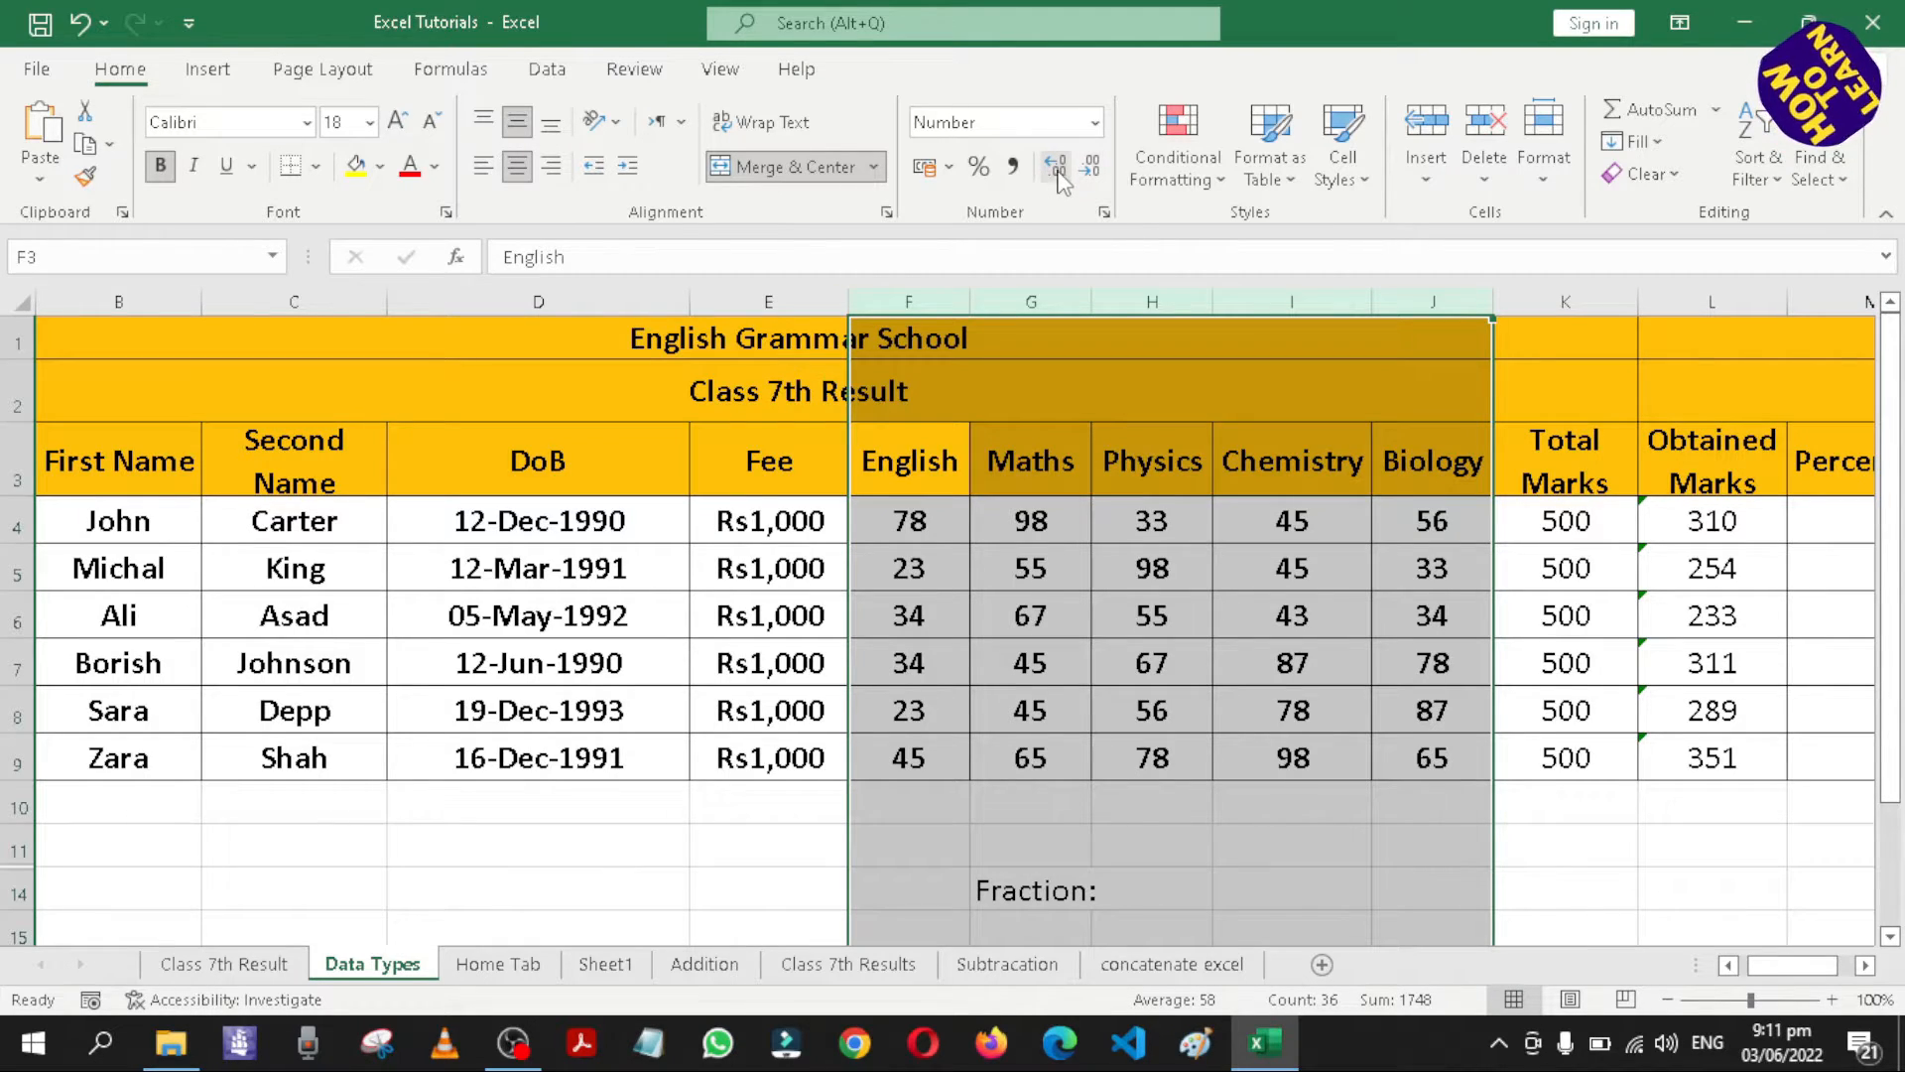
Check which number format the Percentage column uses.
left_click(1618, 815)
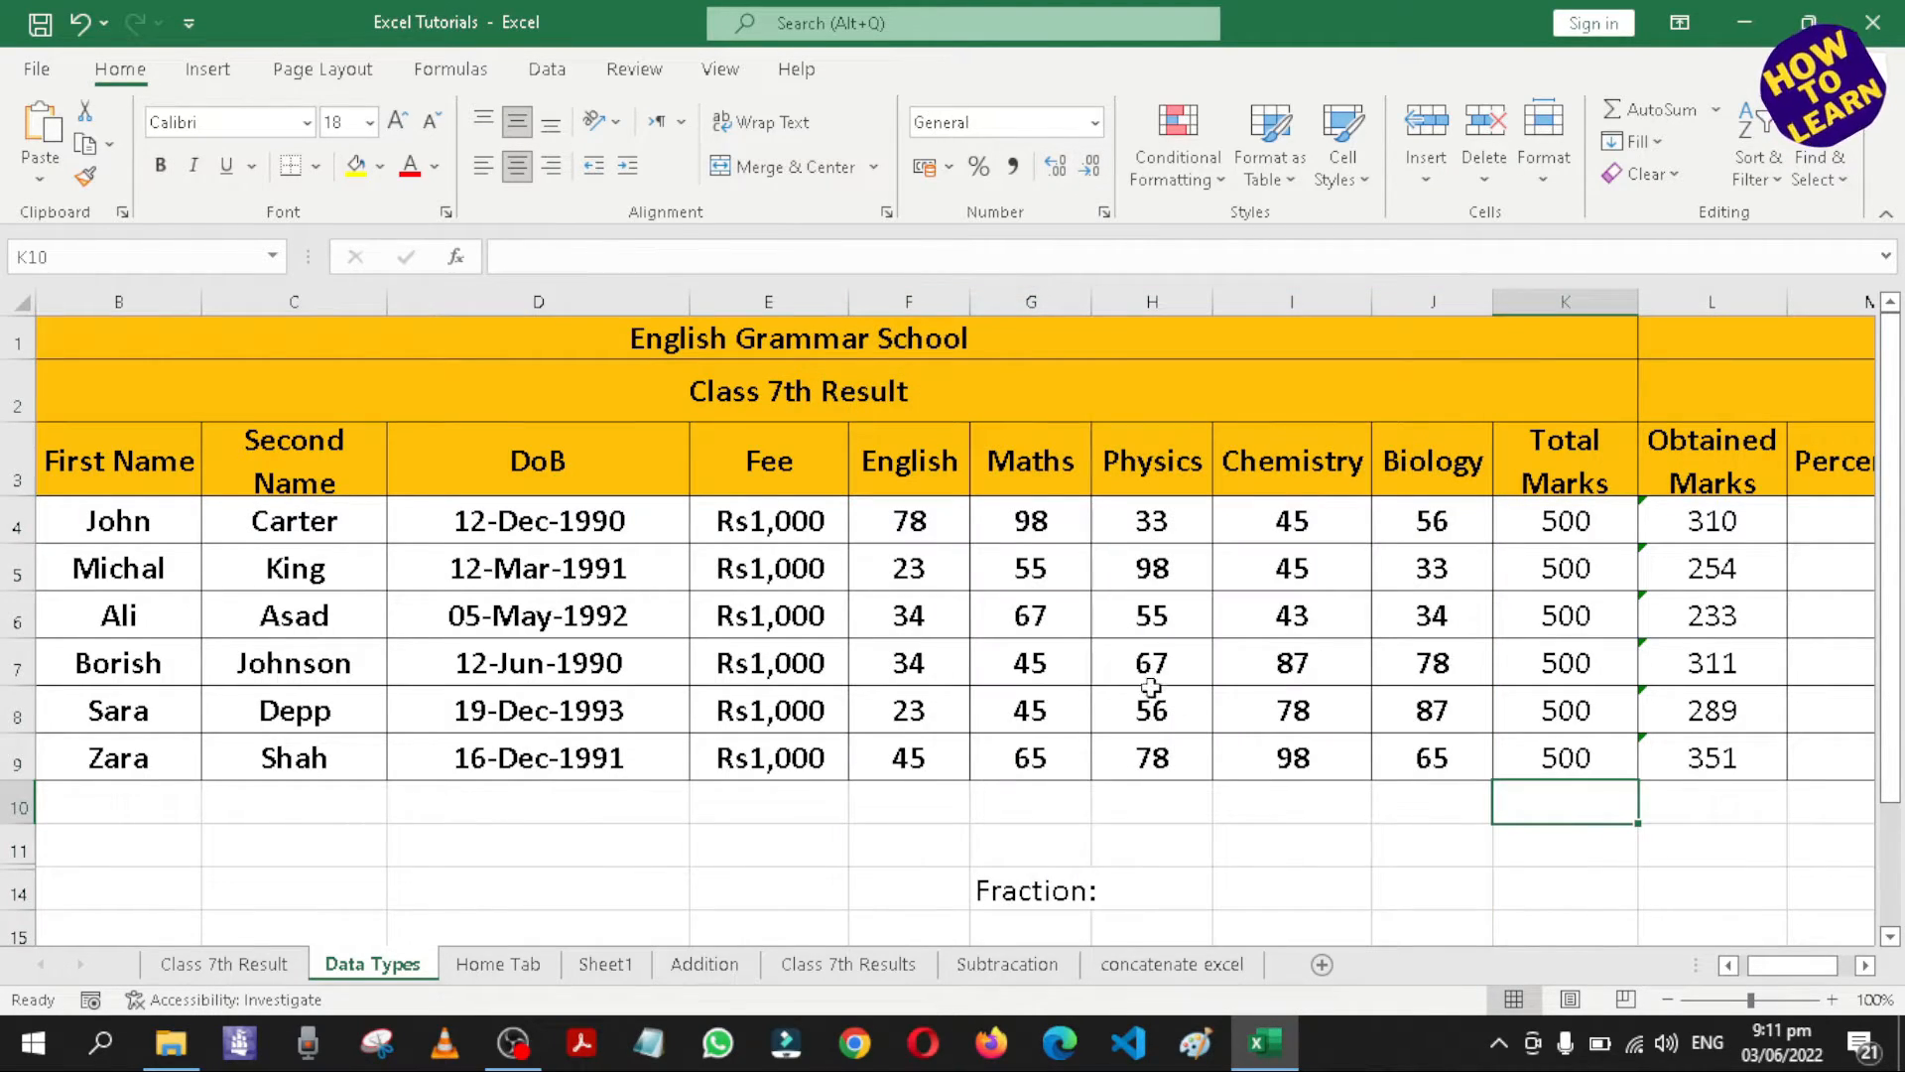
left_click_drag(1793, 966, 1809, 966)
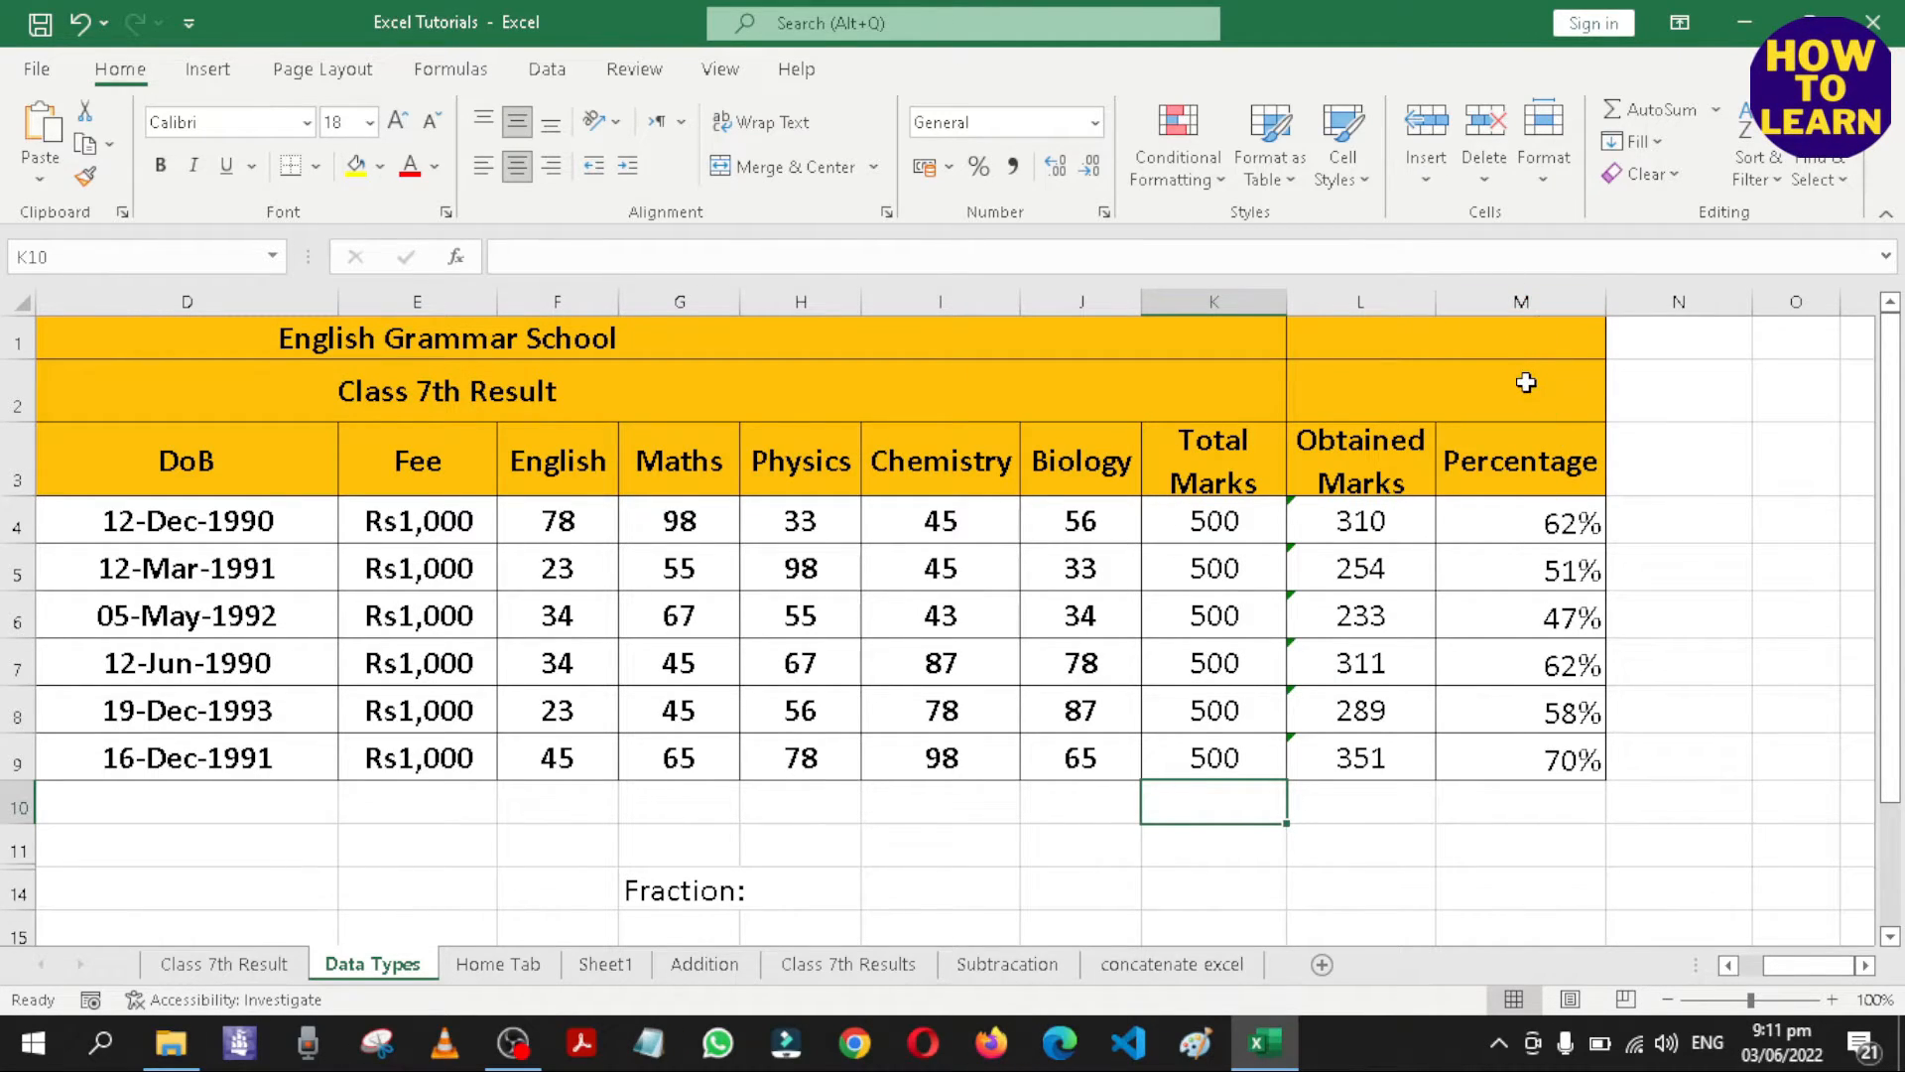
left_click(1500, 300)
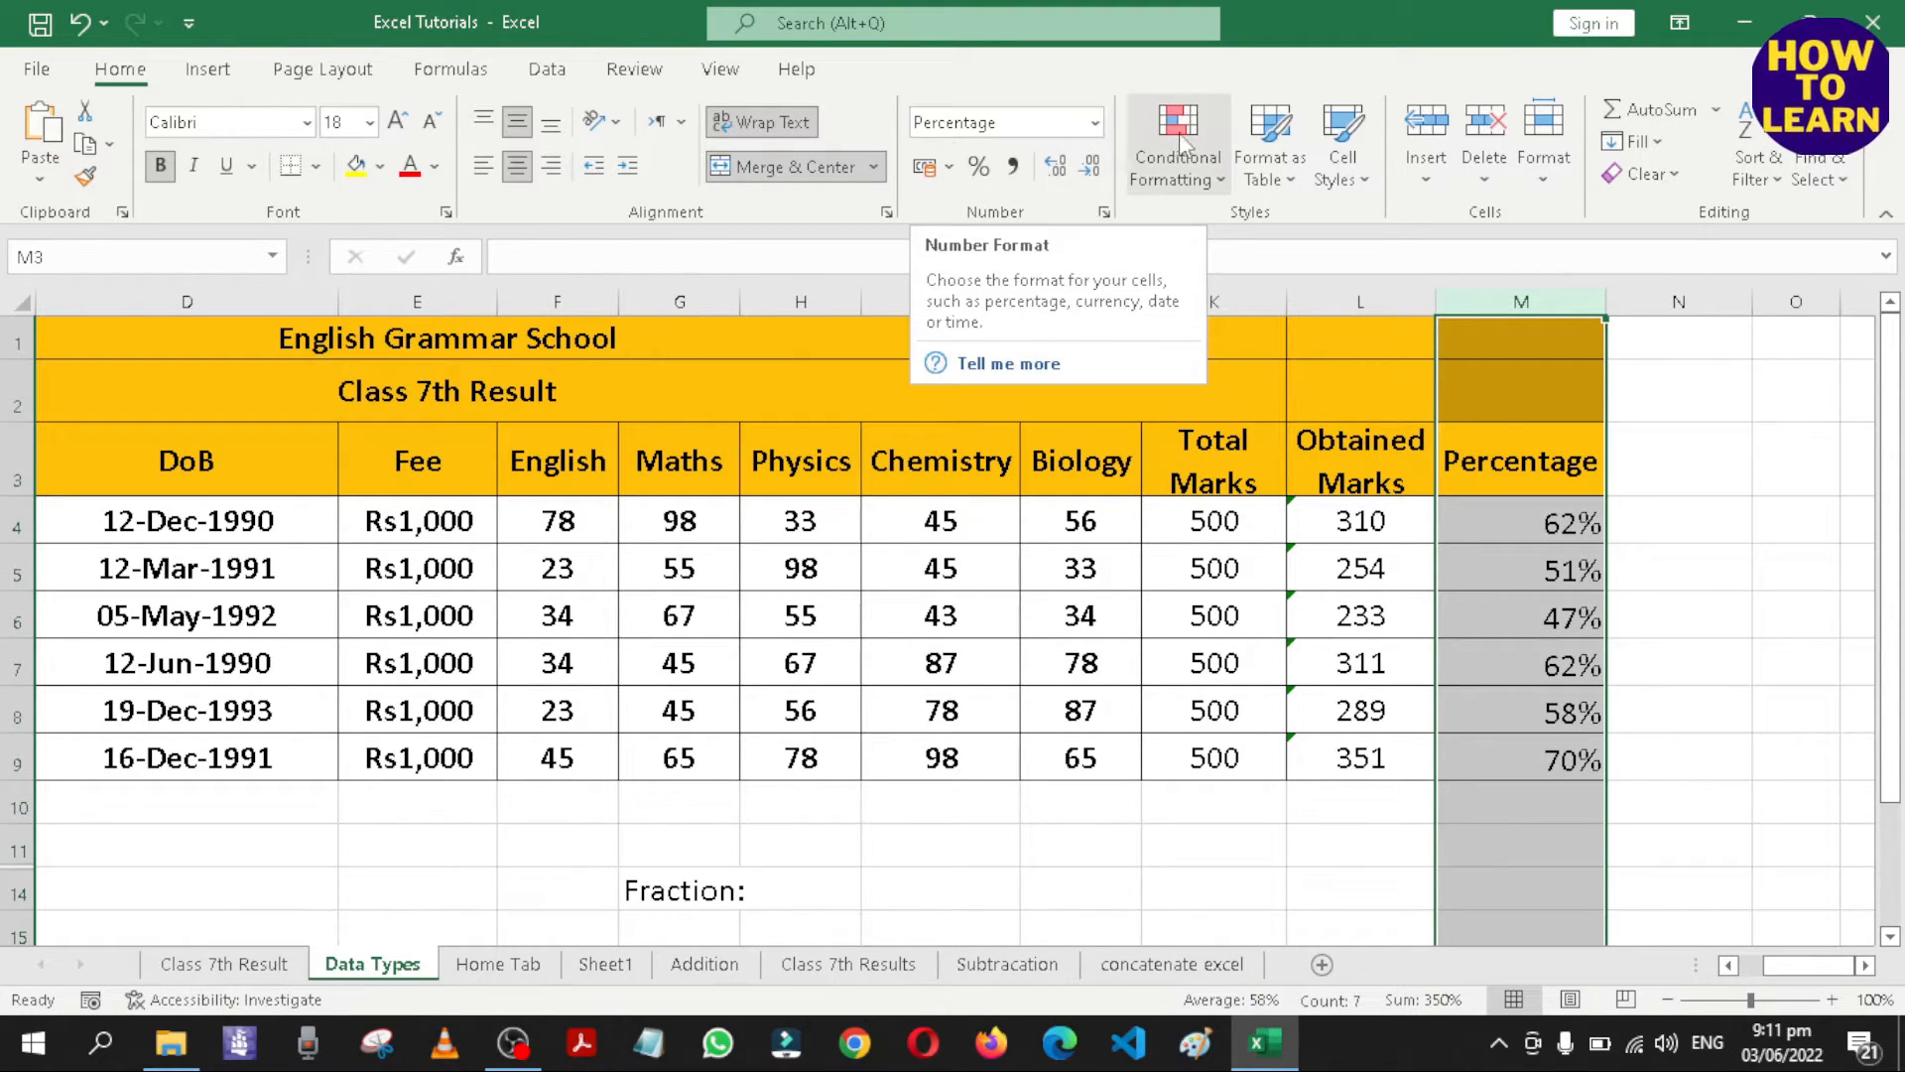
left_click(1095, 127)
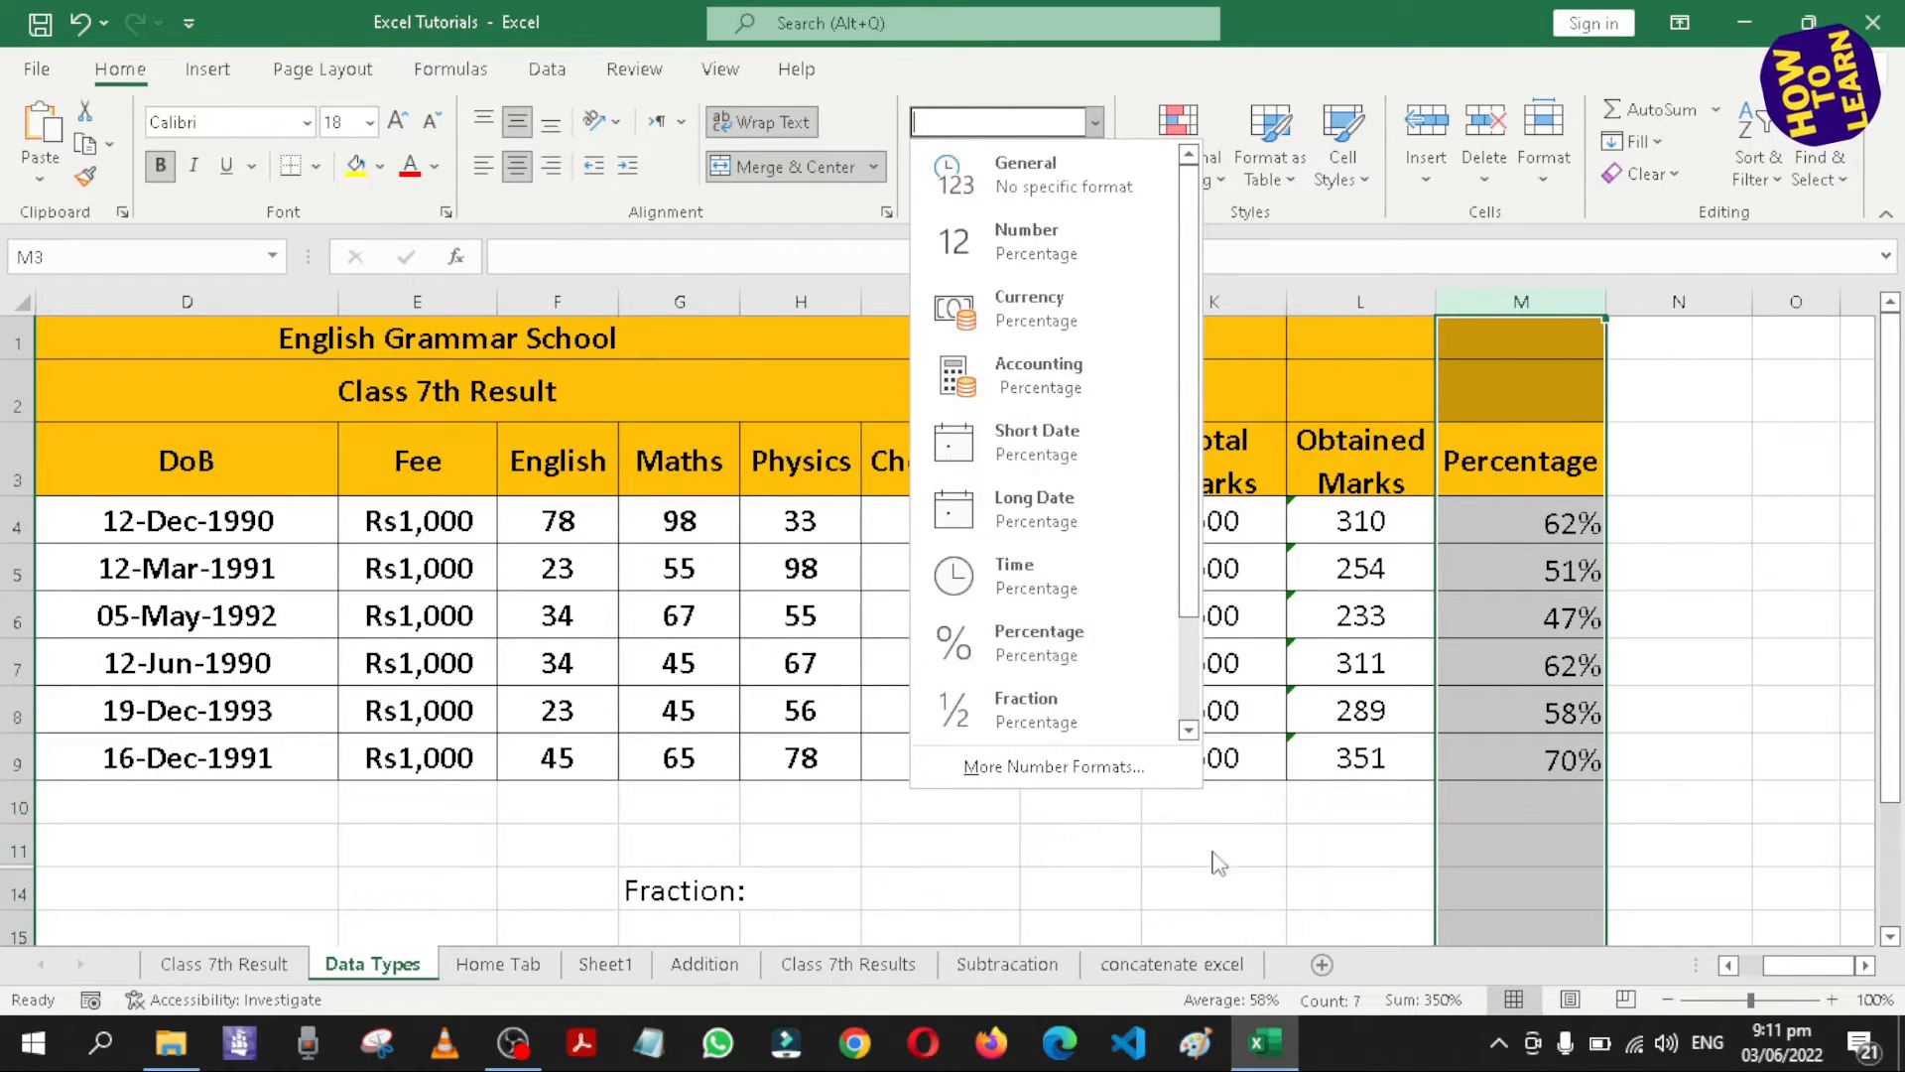
left_click(1062, 882)
Enter 6/5 in cell H14, next to the Fraction label below the table.
scroll(1091, 813, "down", 3)
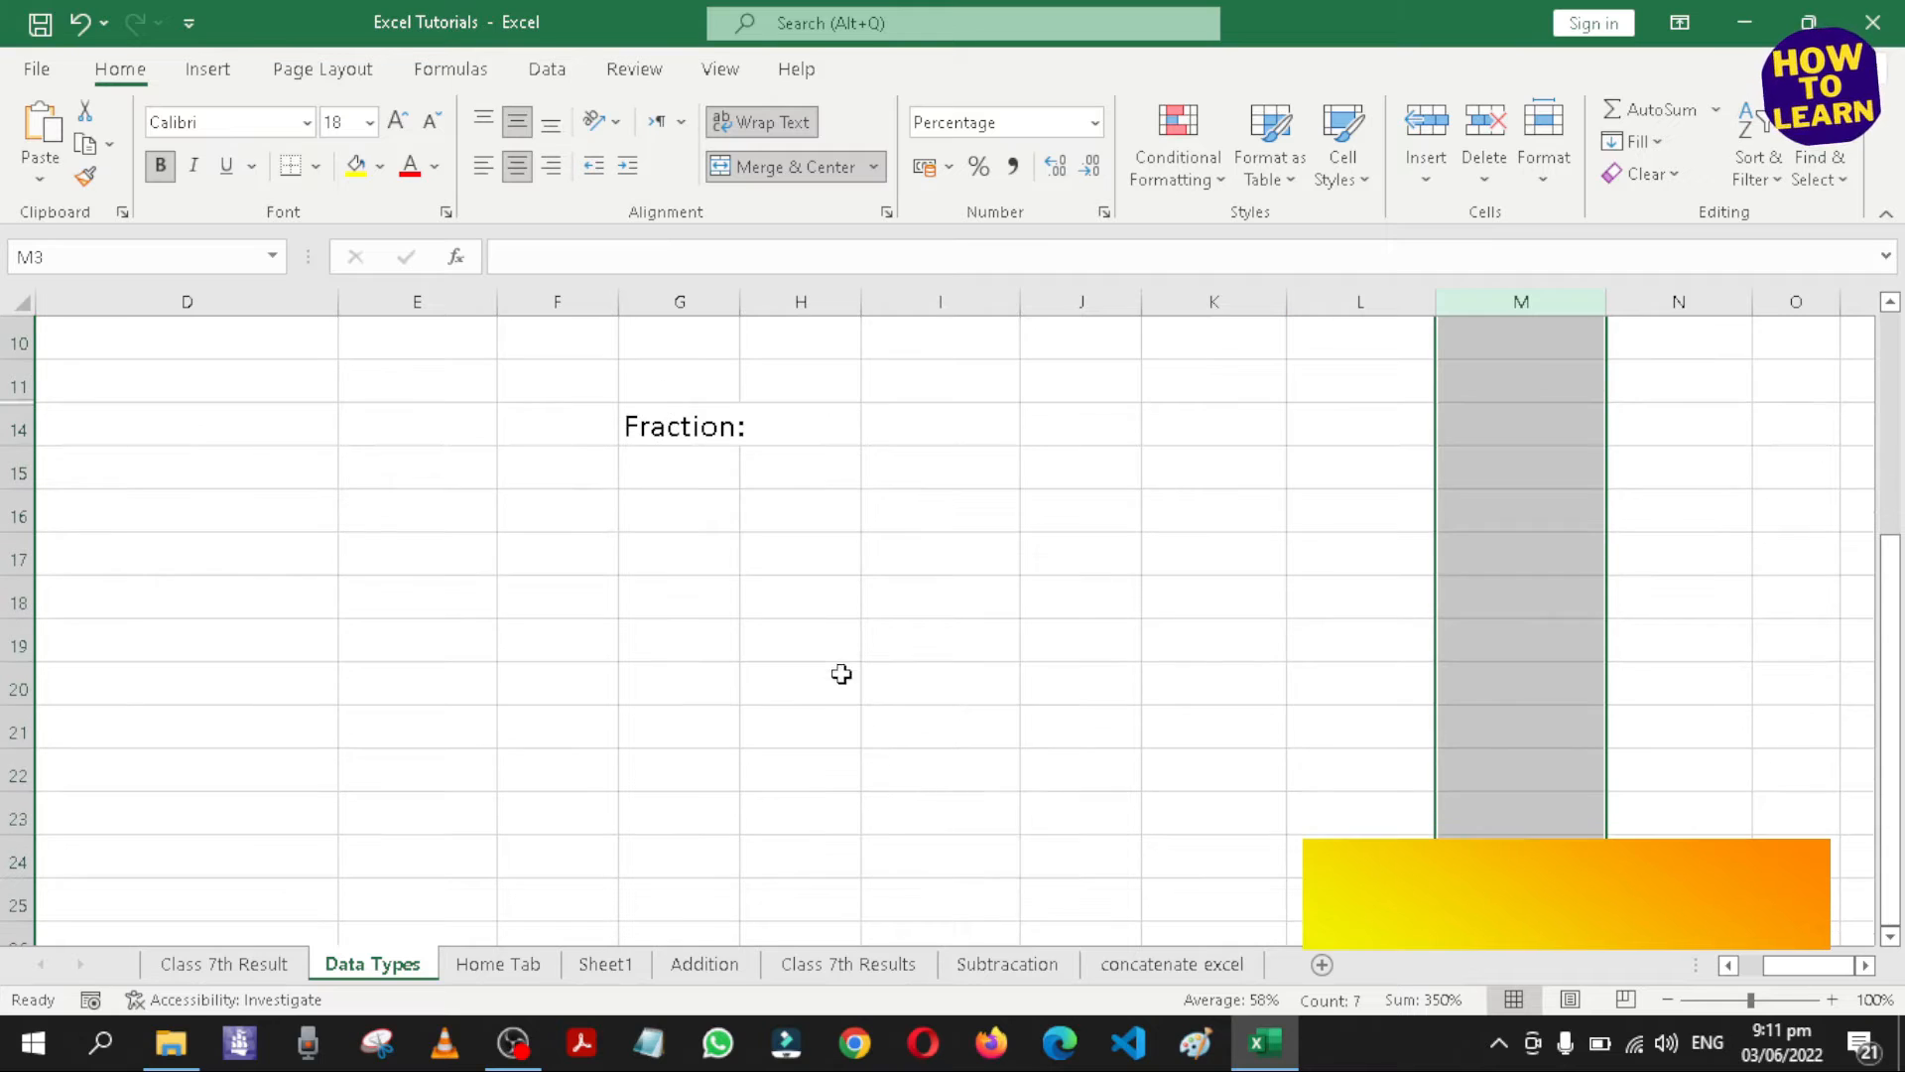
scroll(848, 655, "up", 2)
scroll(814, 772, "up", 2)
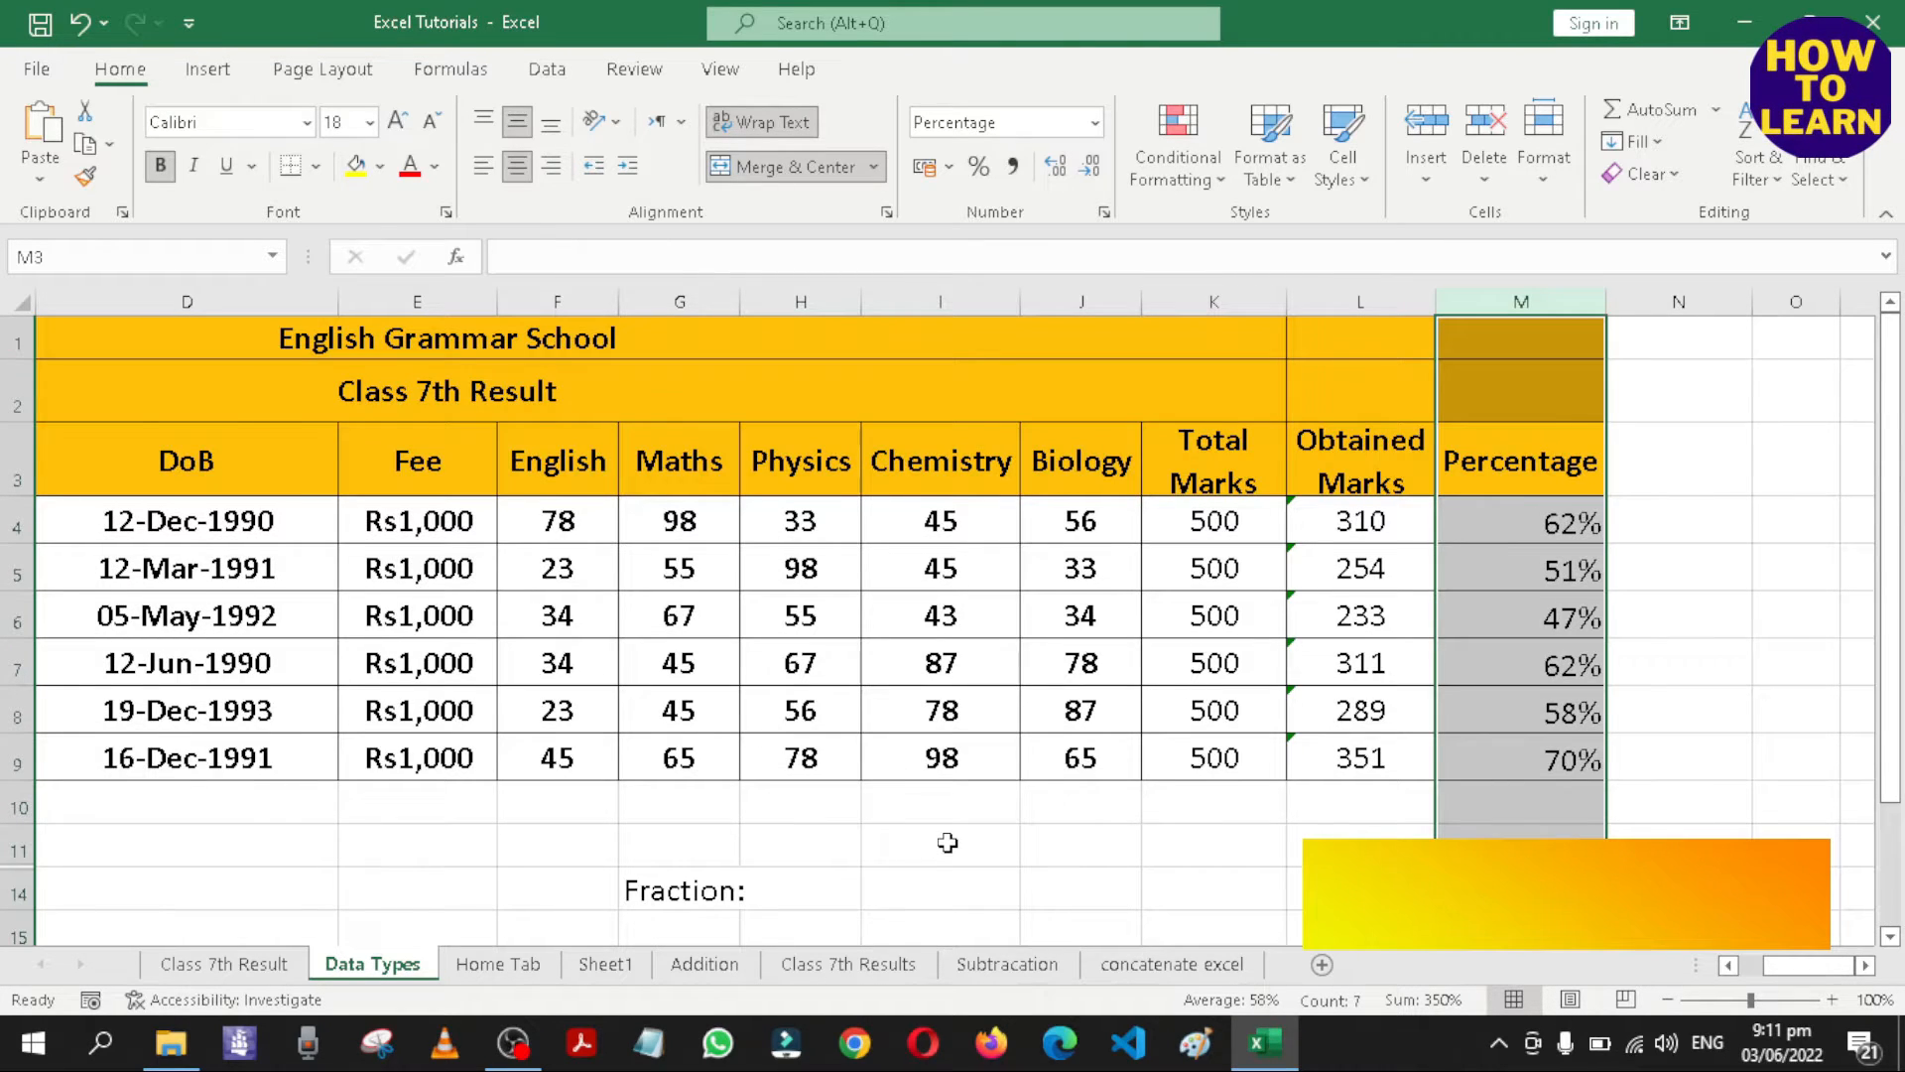
scroll(947, 842, "down", 2)
left_click(804, 727)
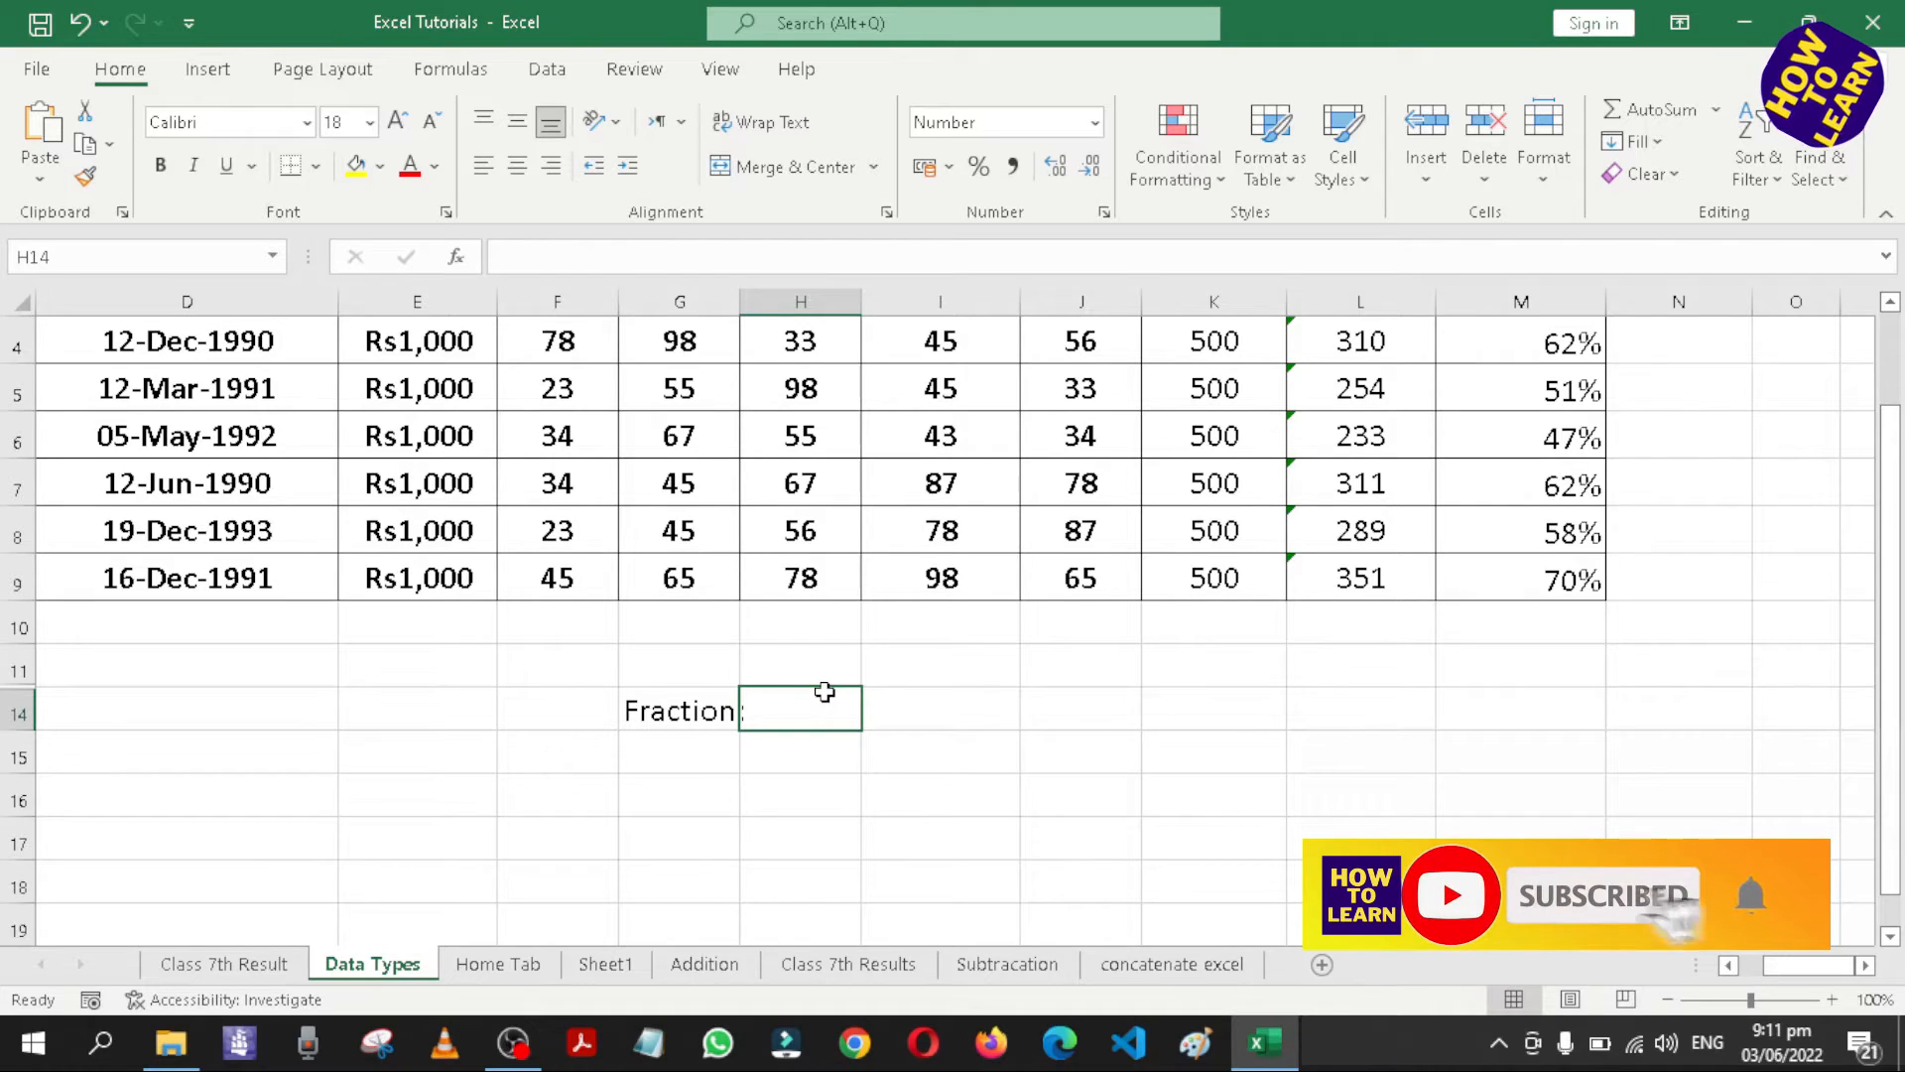
type("6/5")
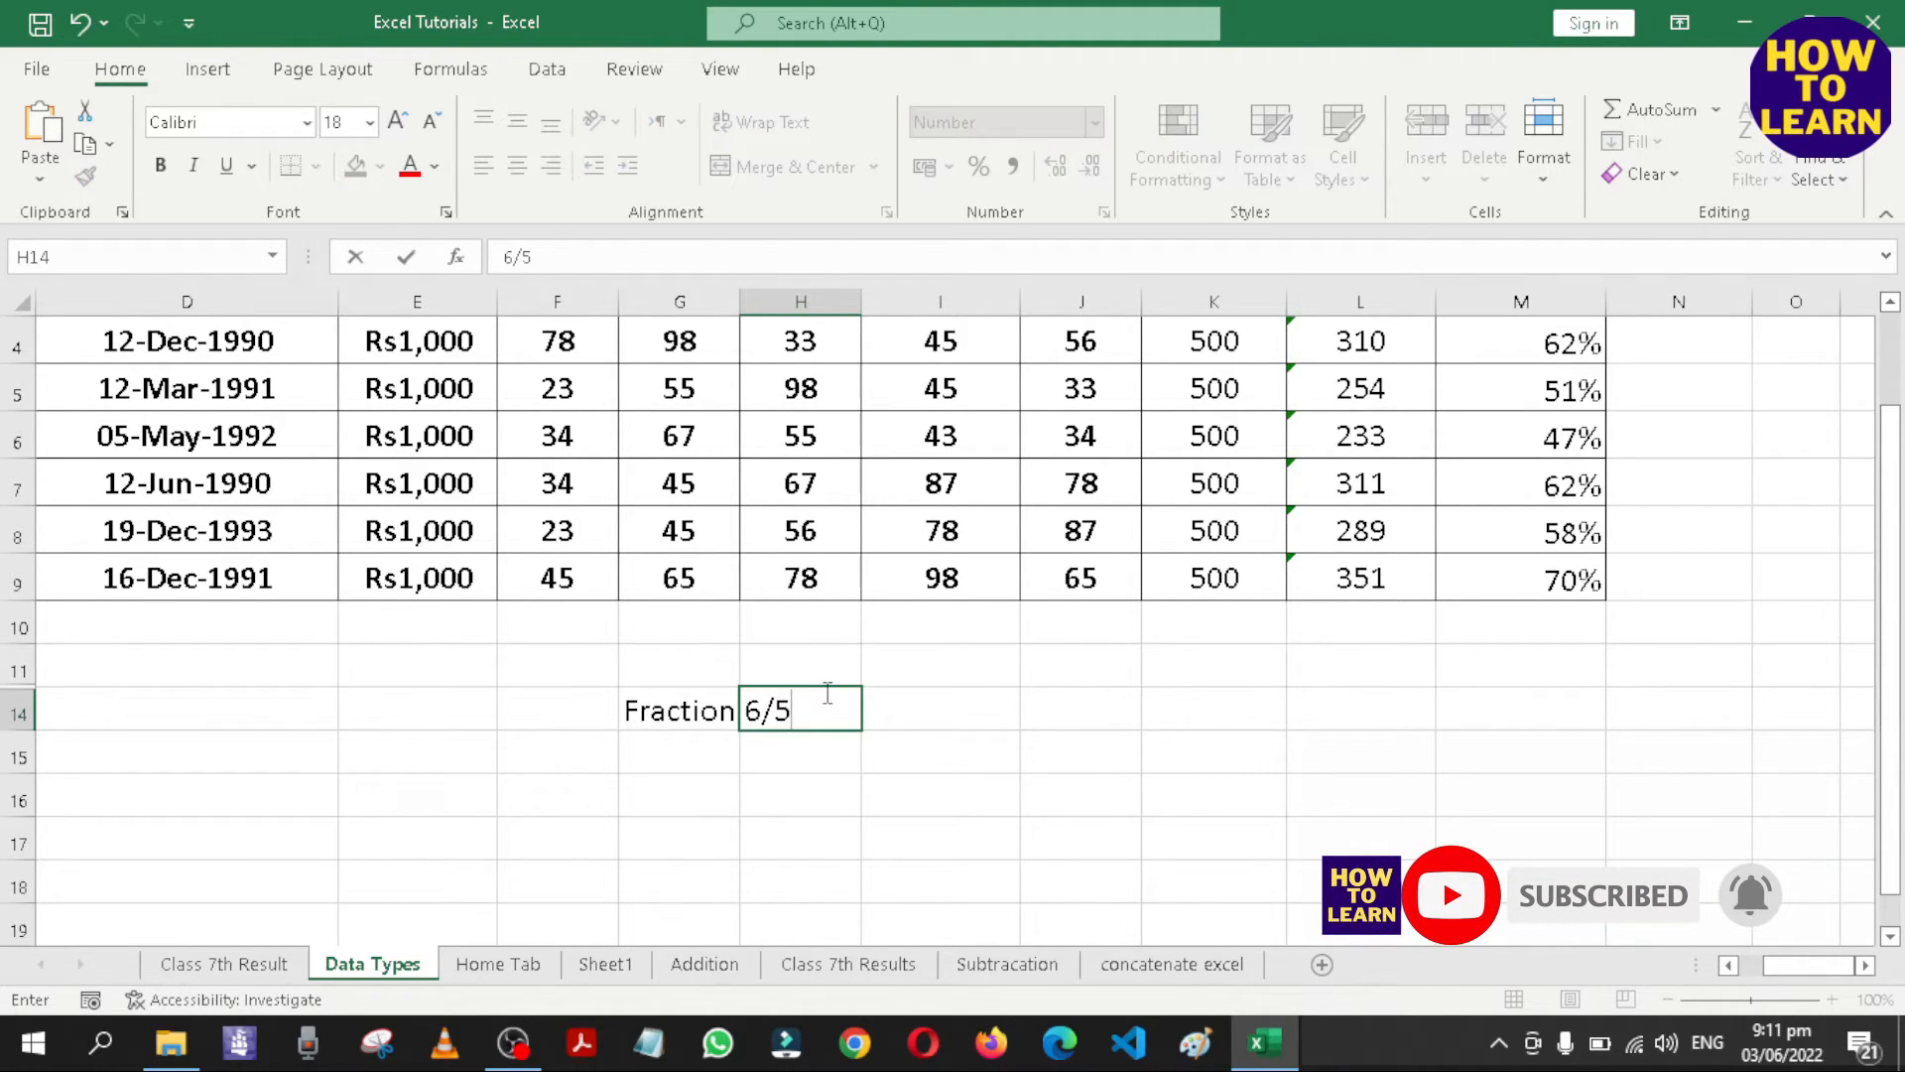
key("Return")
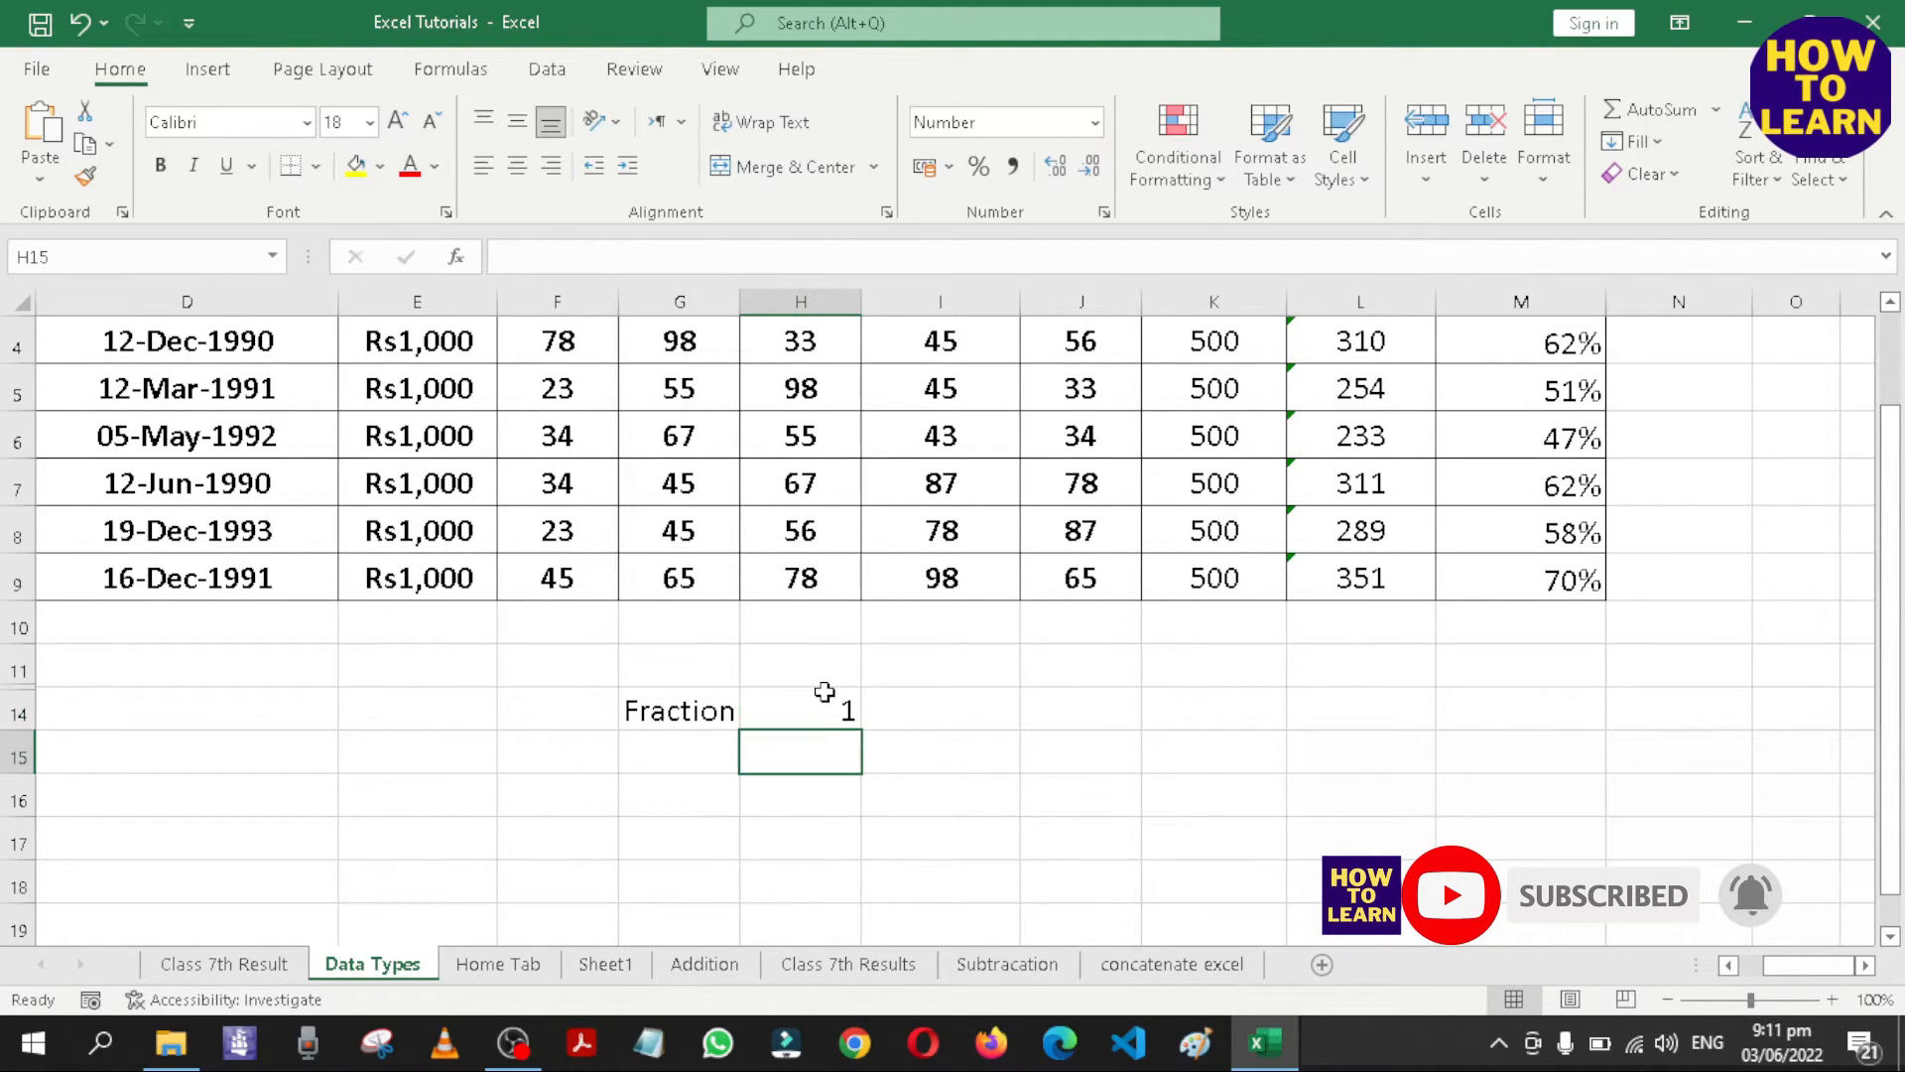
Format cell H14 as Fraction and compare its display with the stored value.
left_click(818, 715)
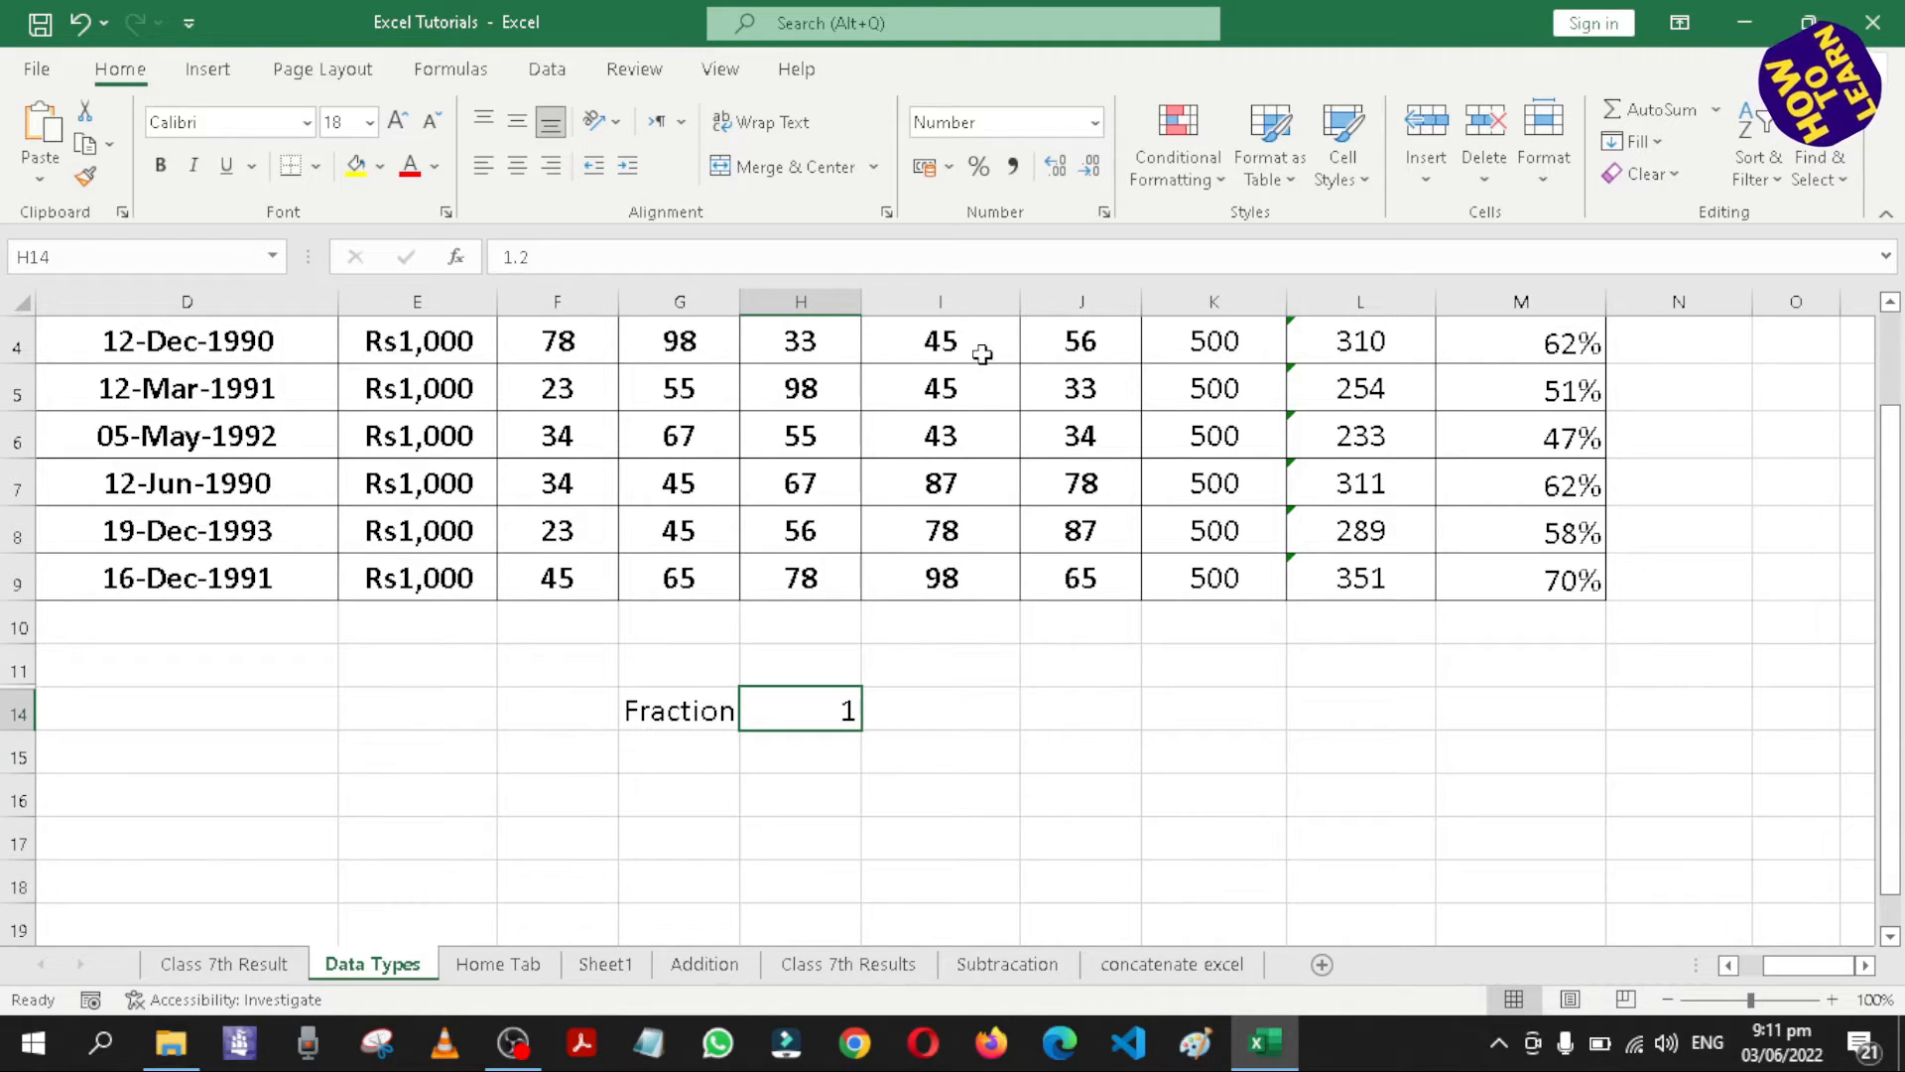
left_click(1094, 122)
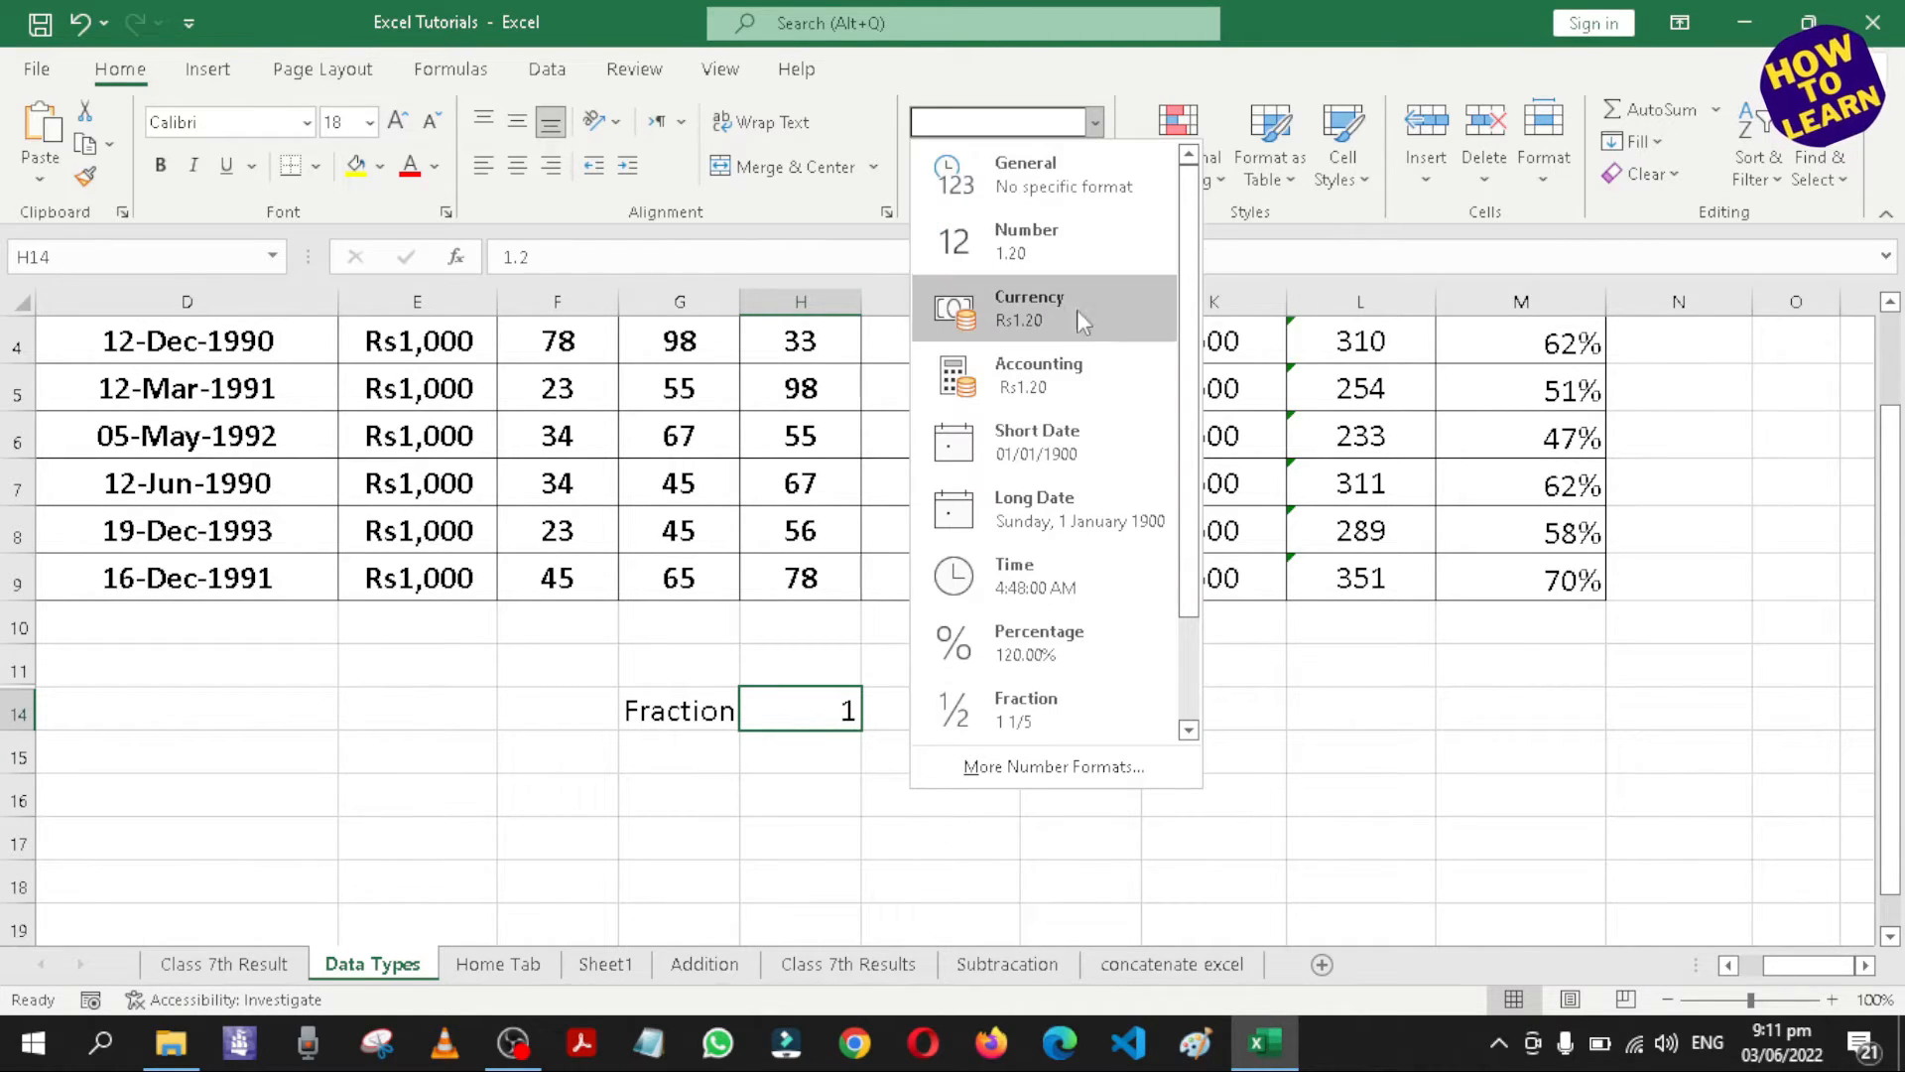
left_click(1029, 710)
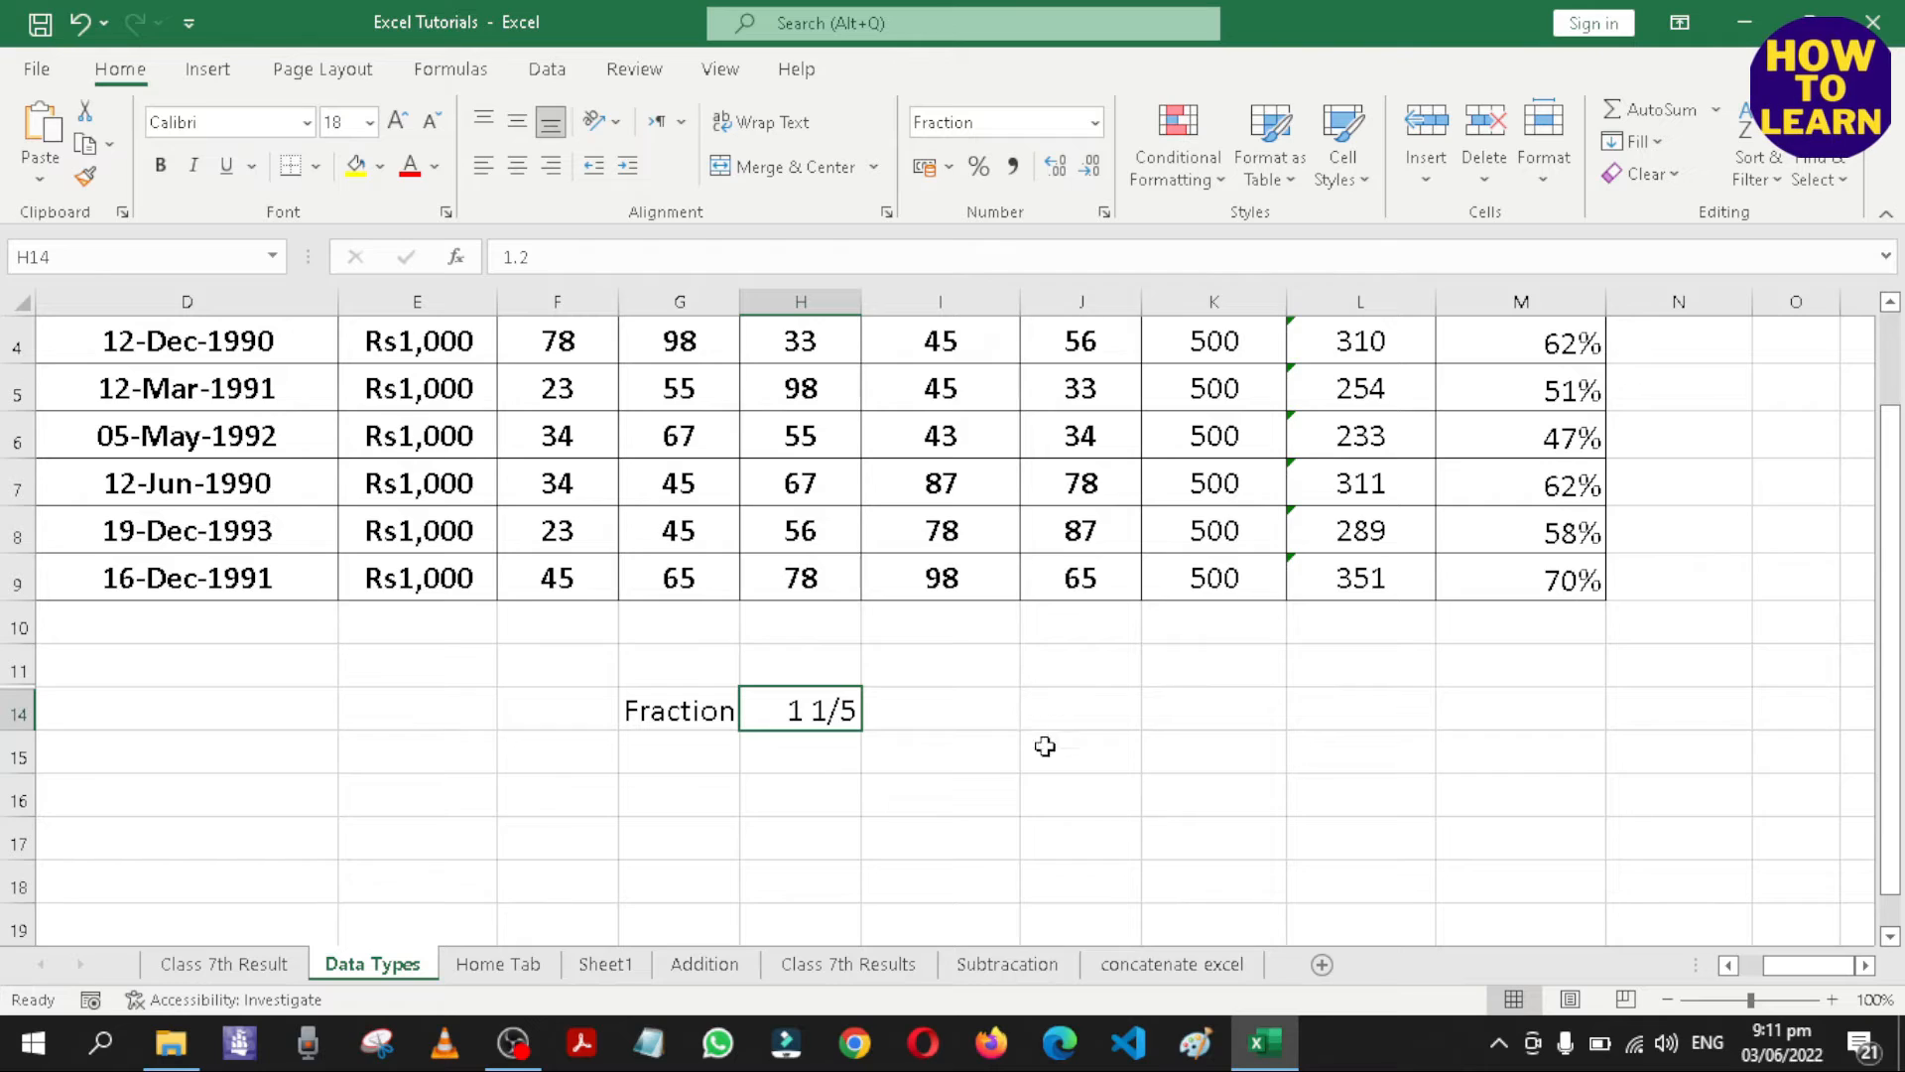
left_click(967, 846)
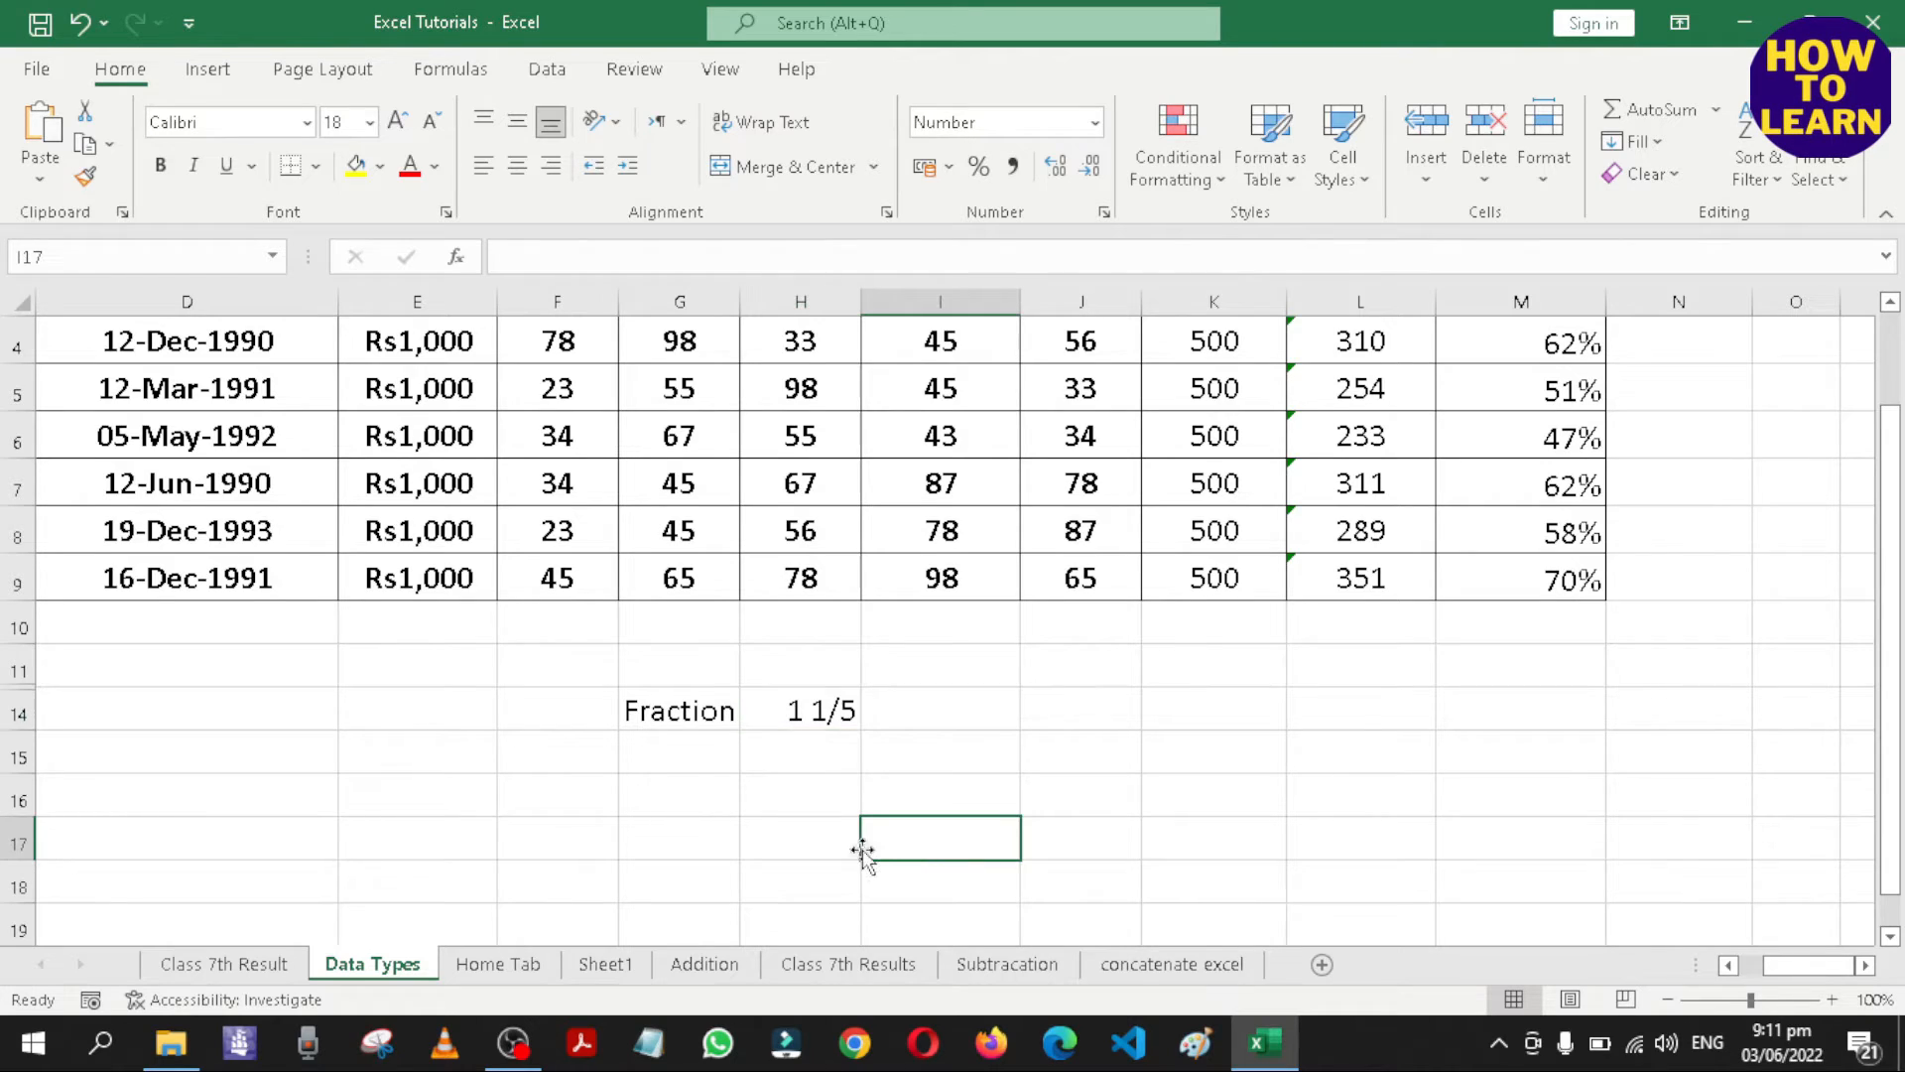
left_click(809, 711)
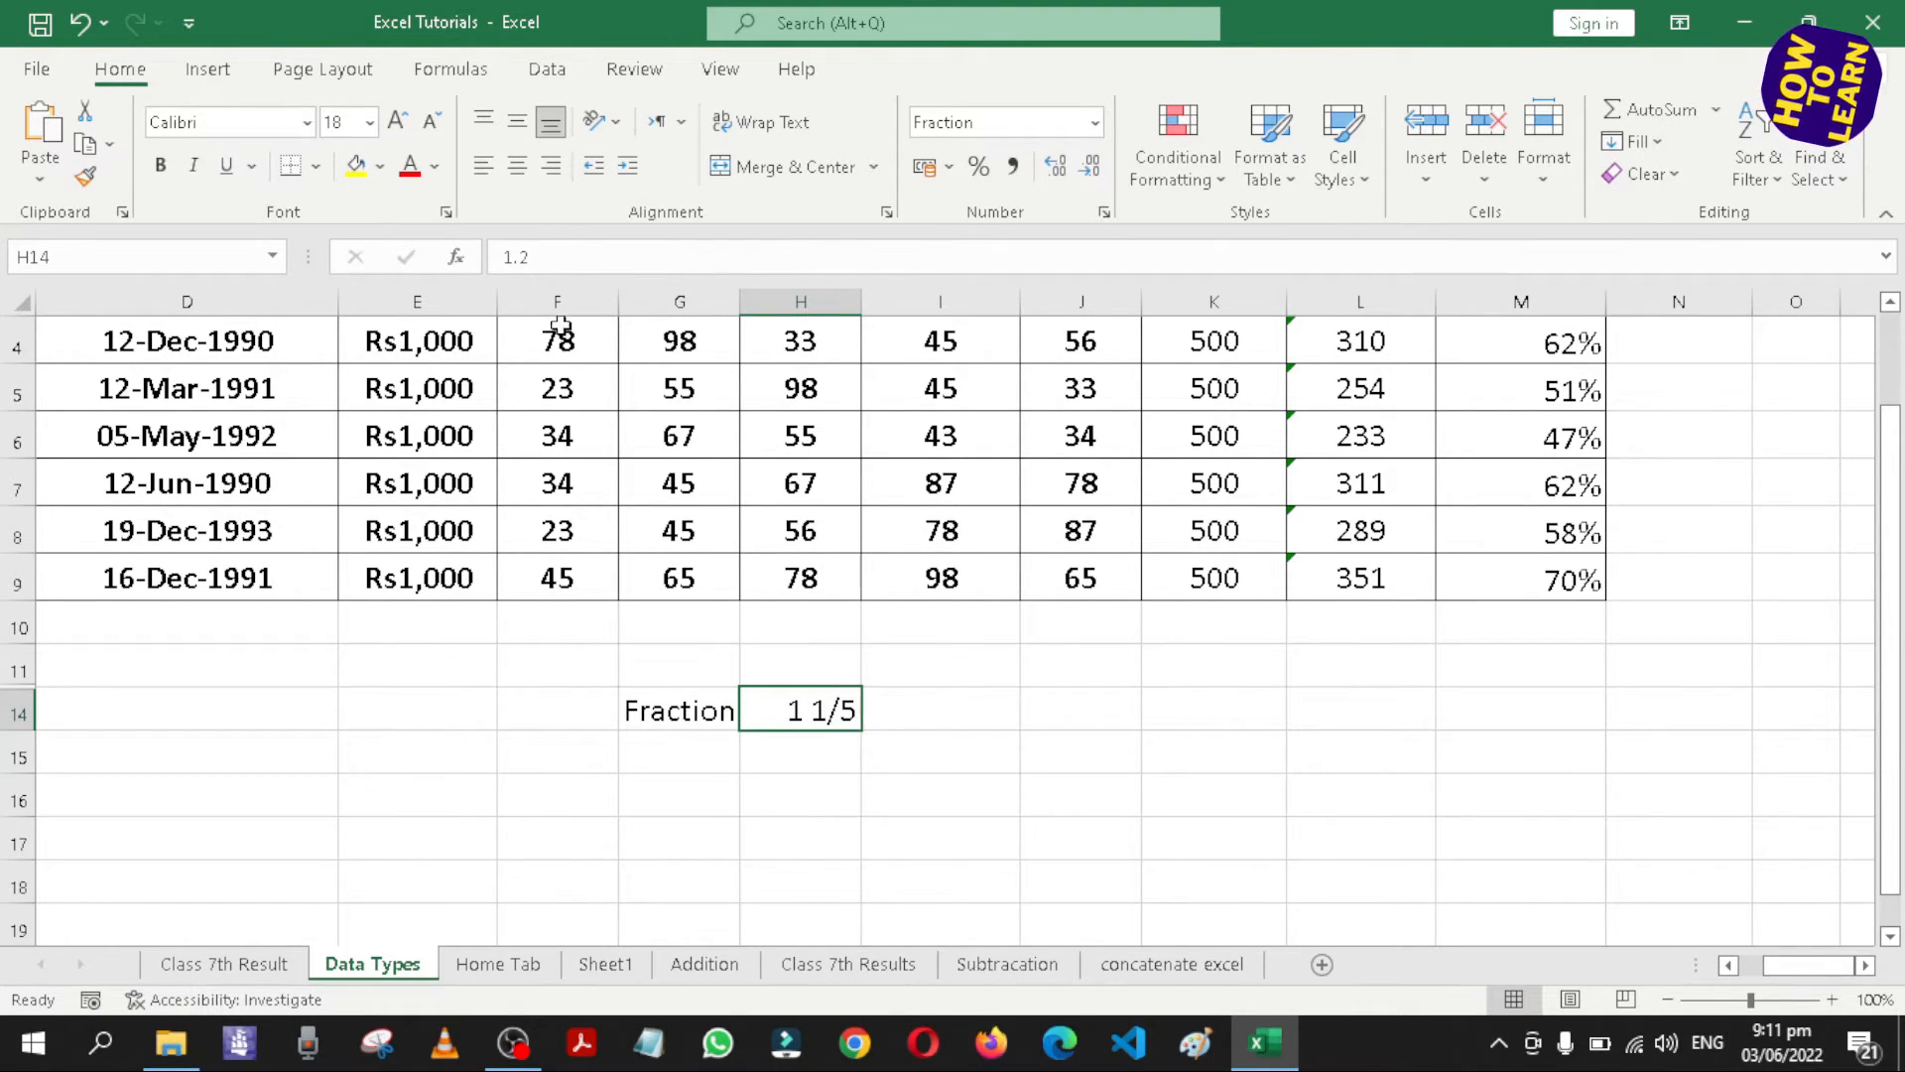
left_click_drag(926, 830, 819, 839)
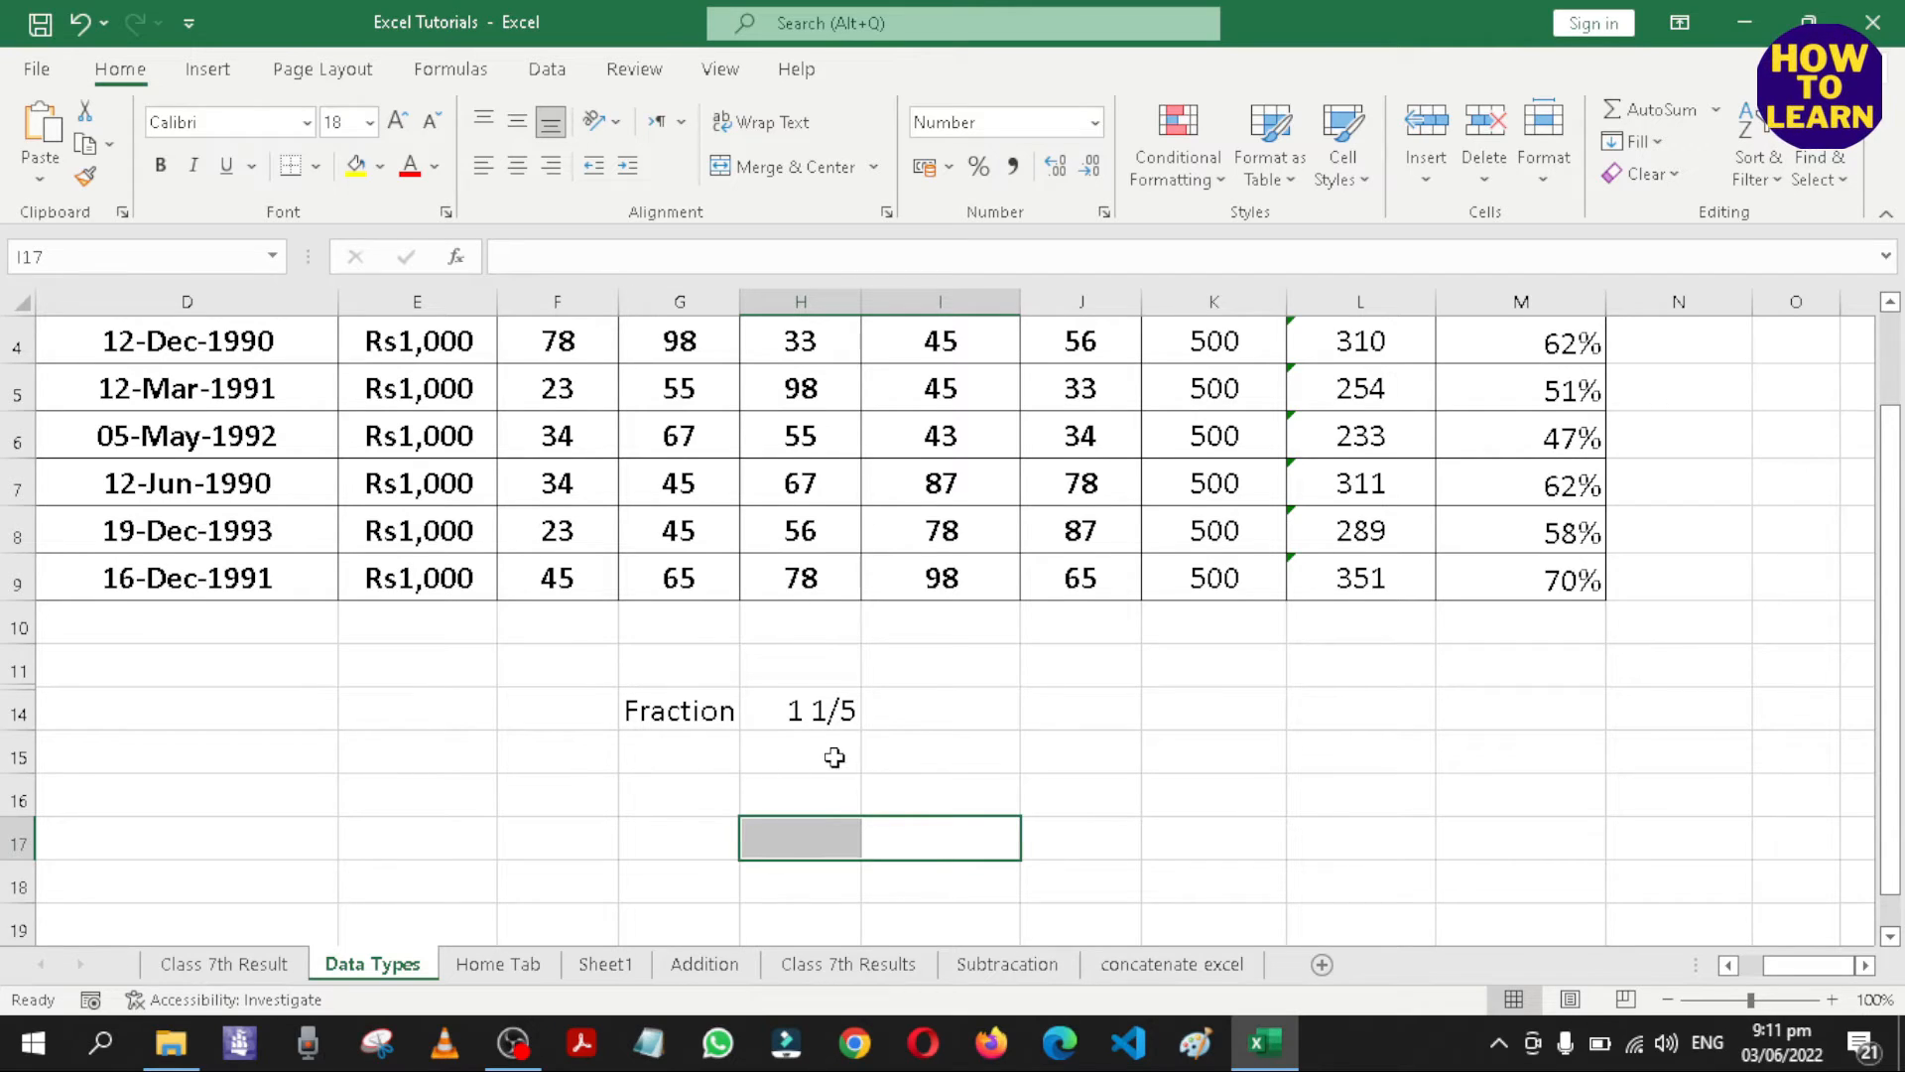
left_click(823, 712)
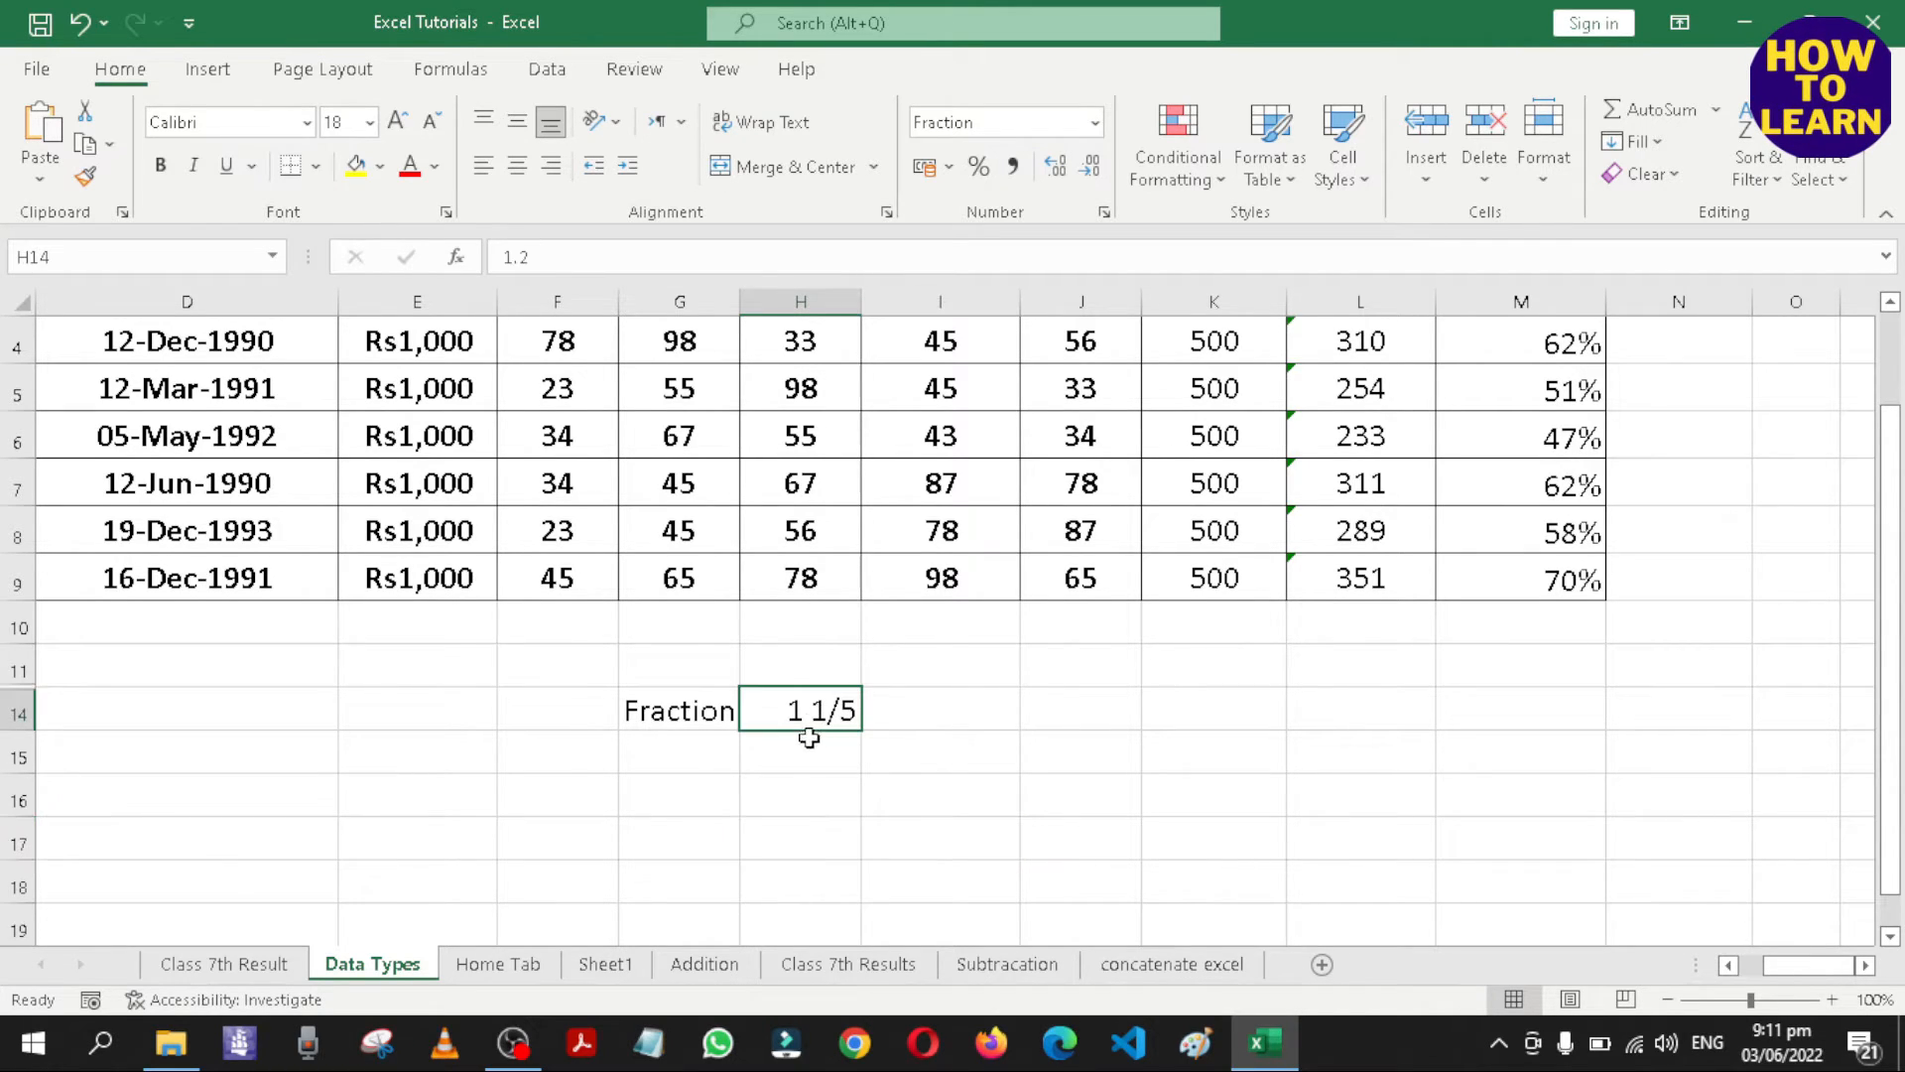
Review the available number formats for the empty cell I16 and open the full number format options.
left_click(1008, 787)
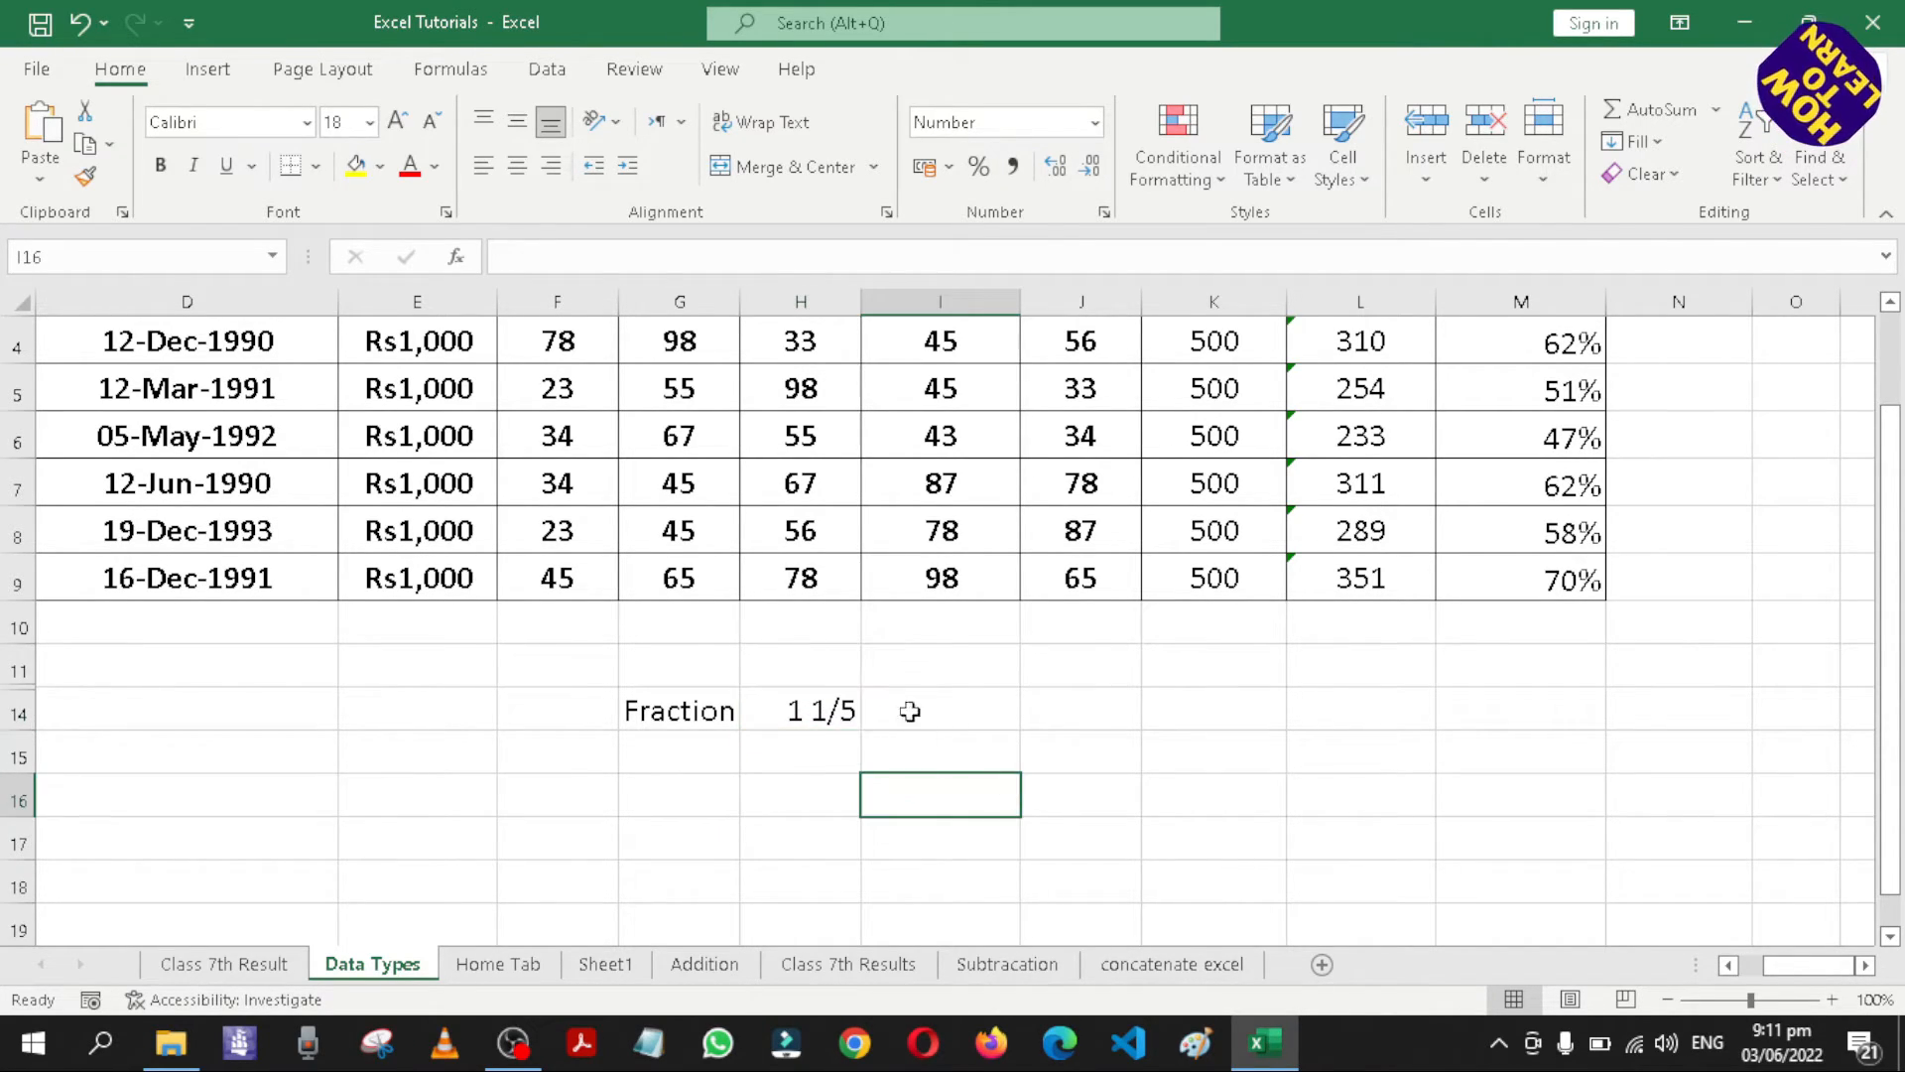
left_click(1095, 122)
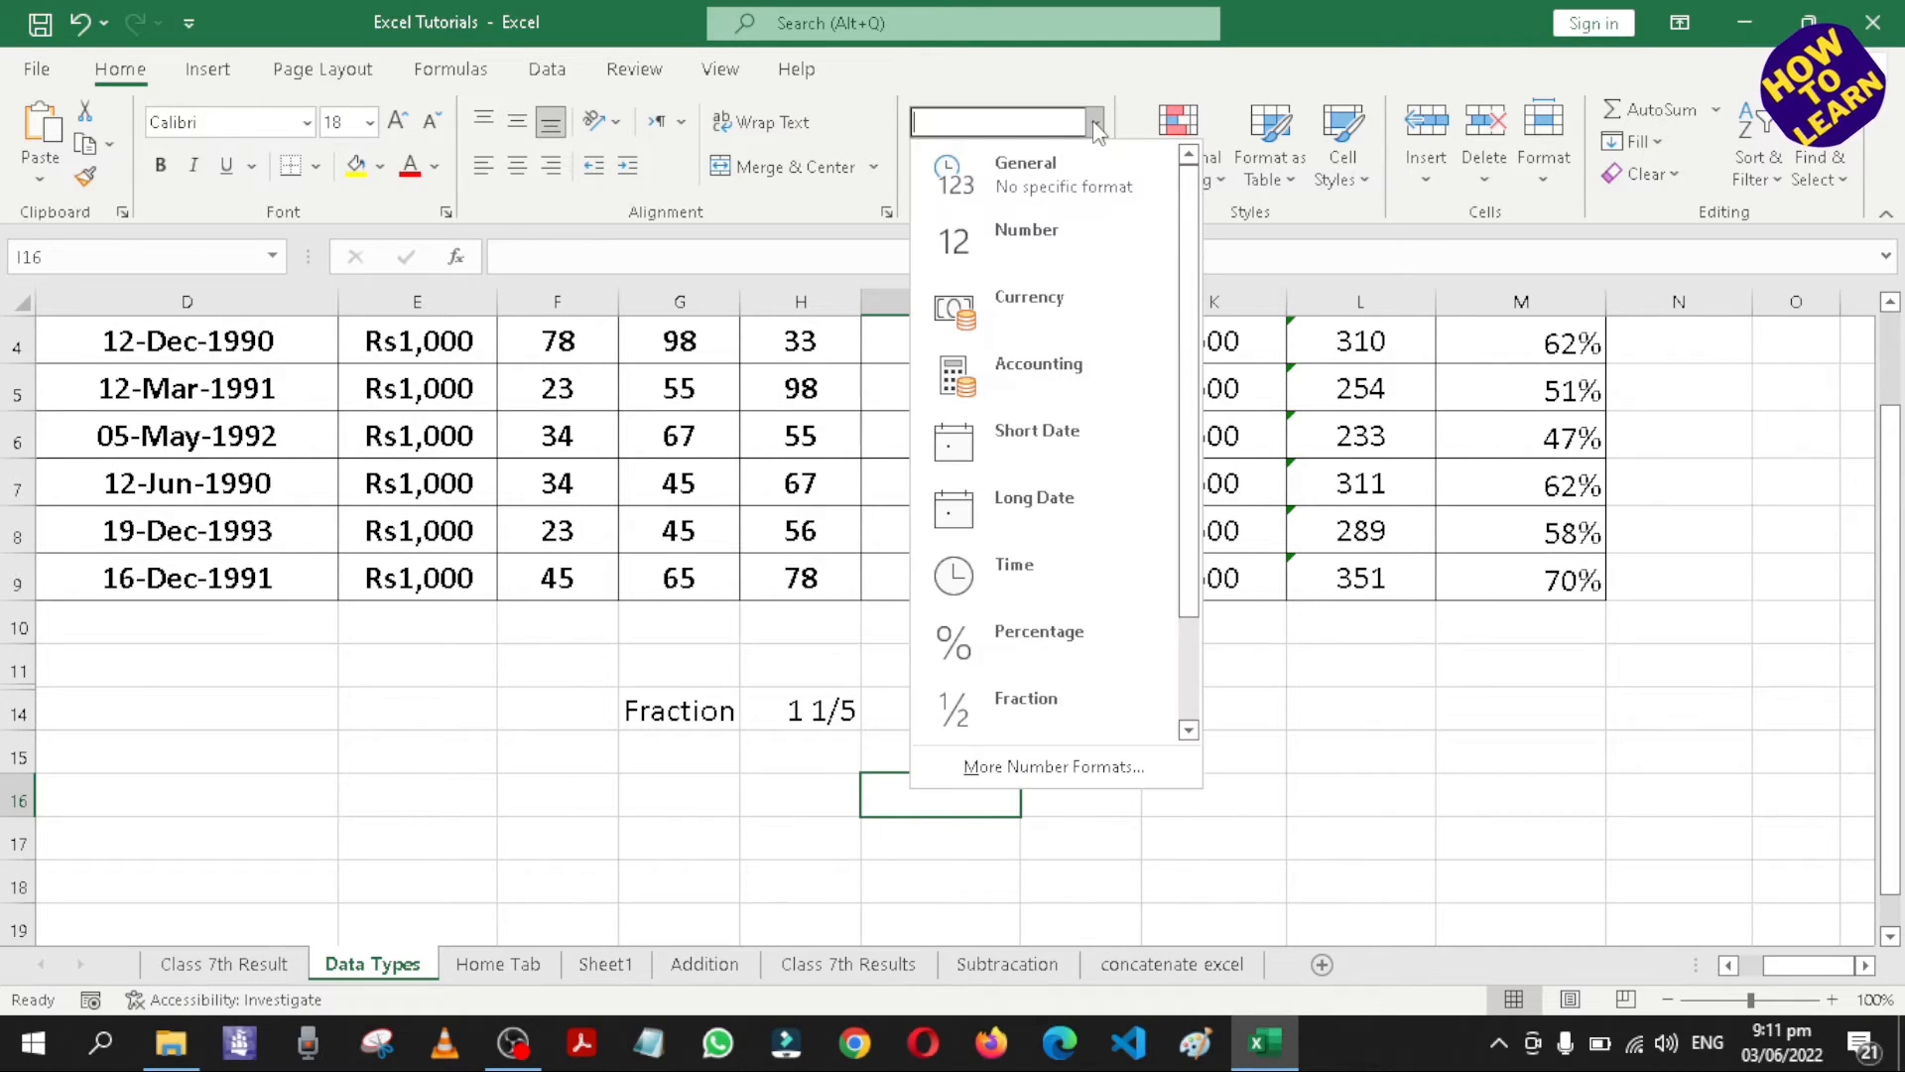
scroll(1111, 536, "down", 1)
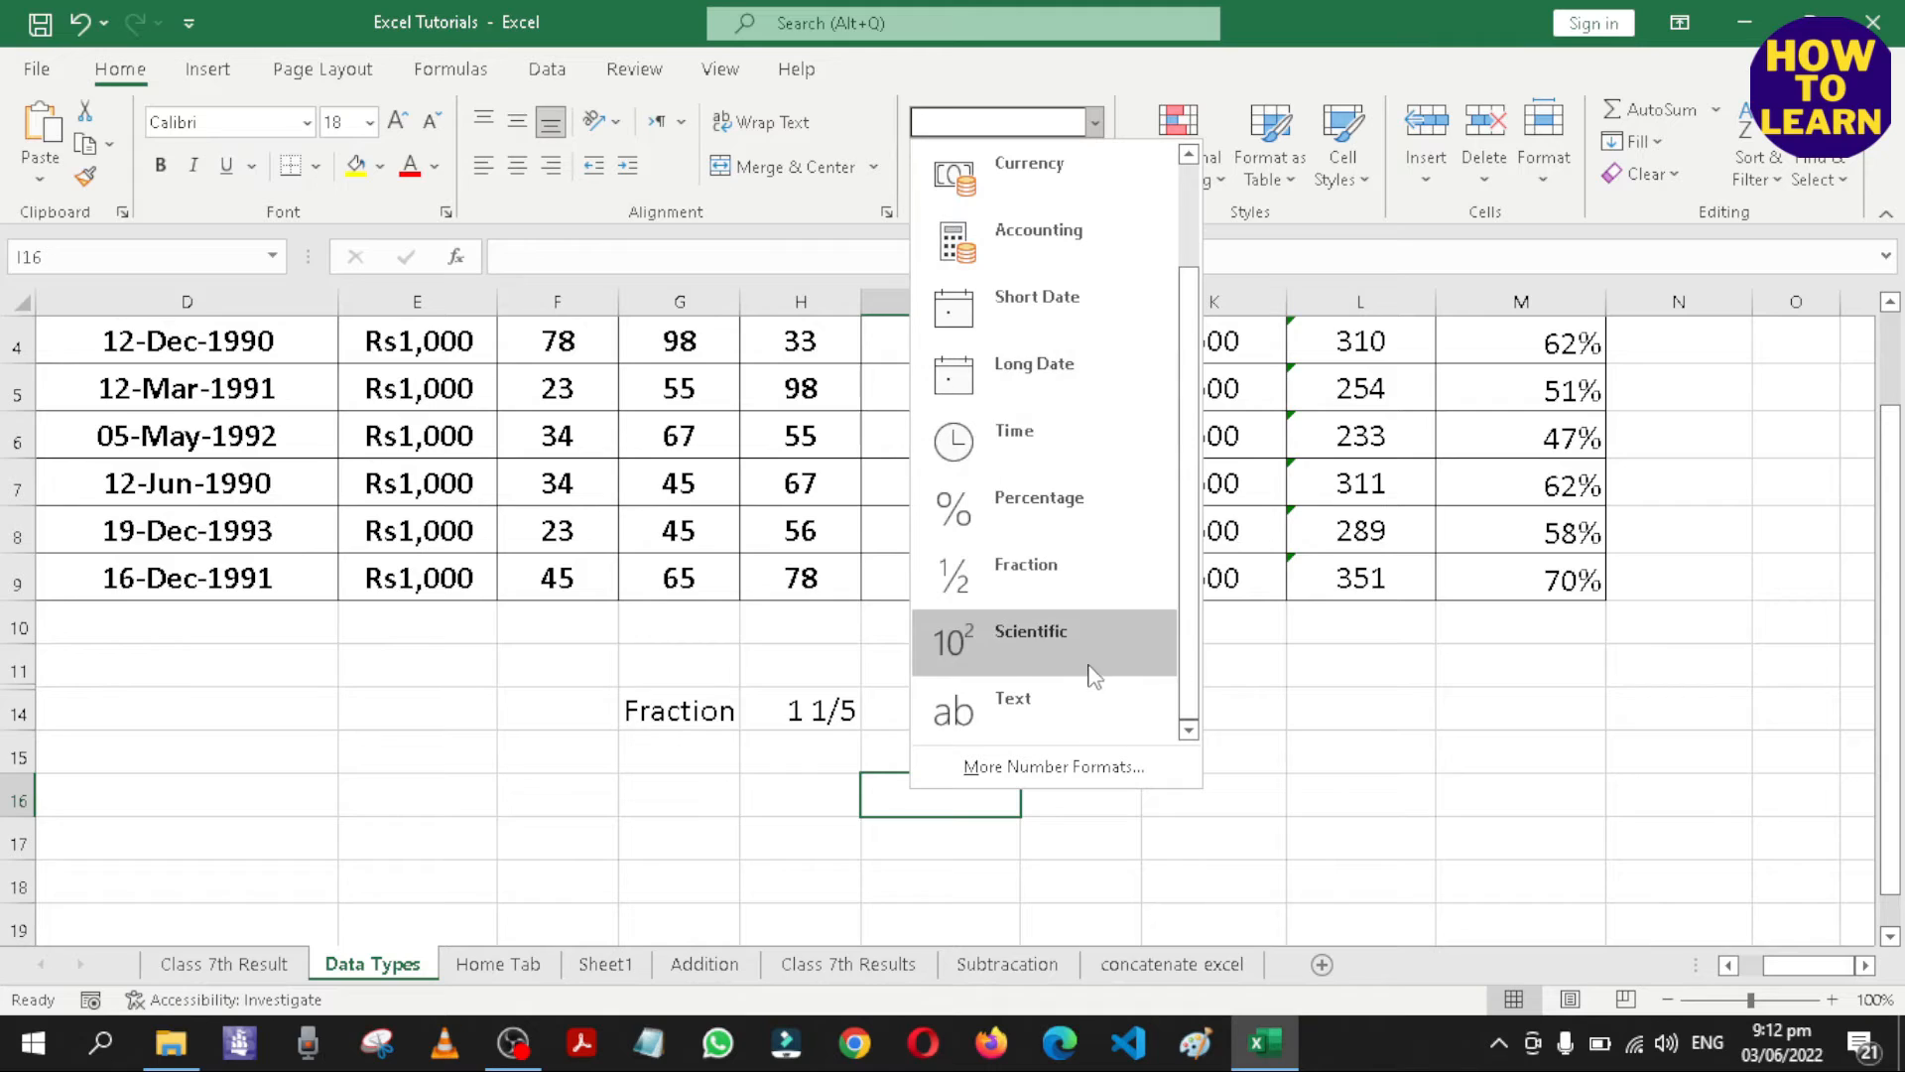
left_click(1484, 759)
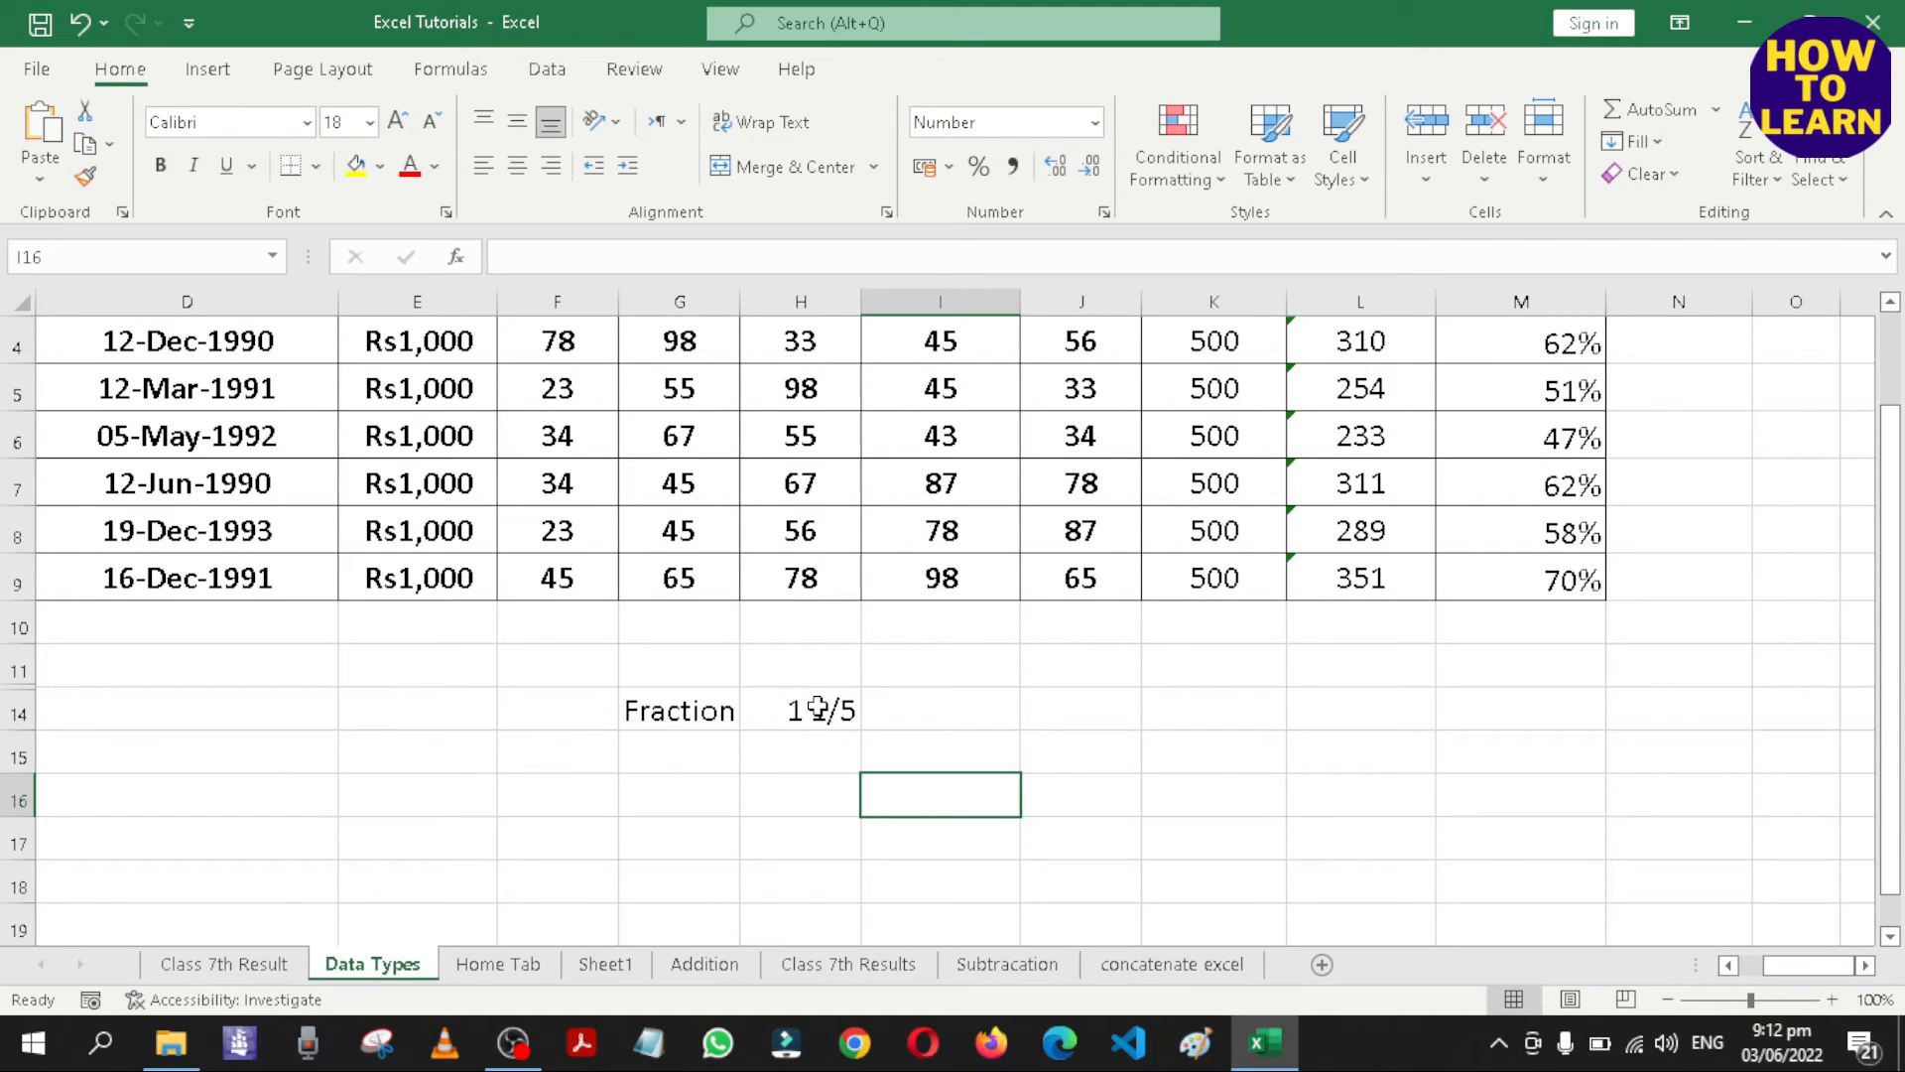
left_click(1094, 122)
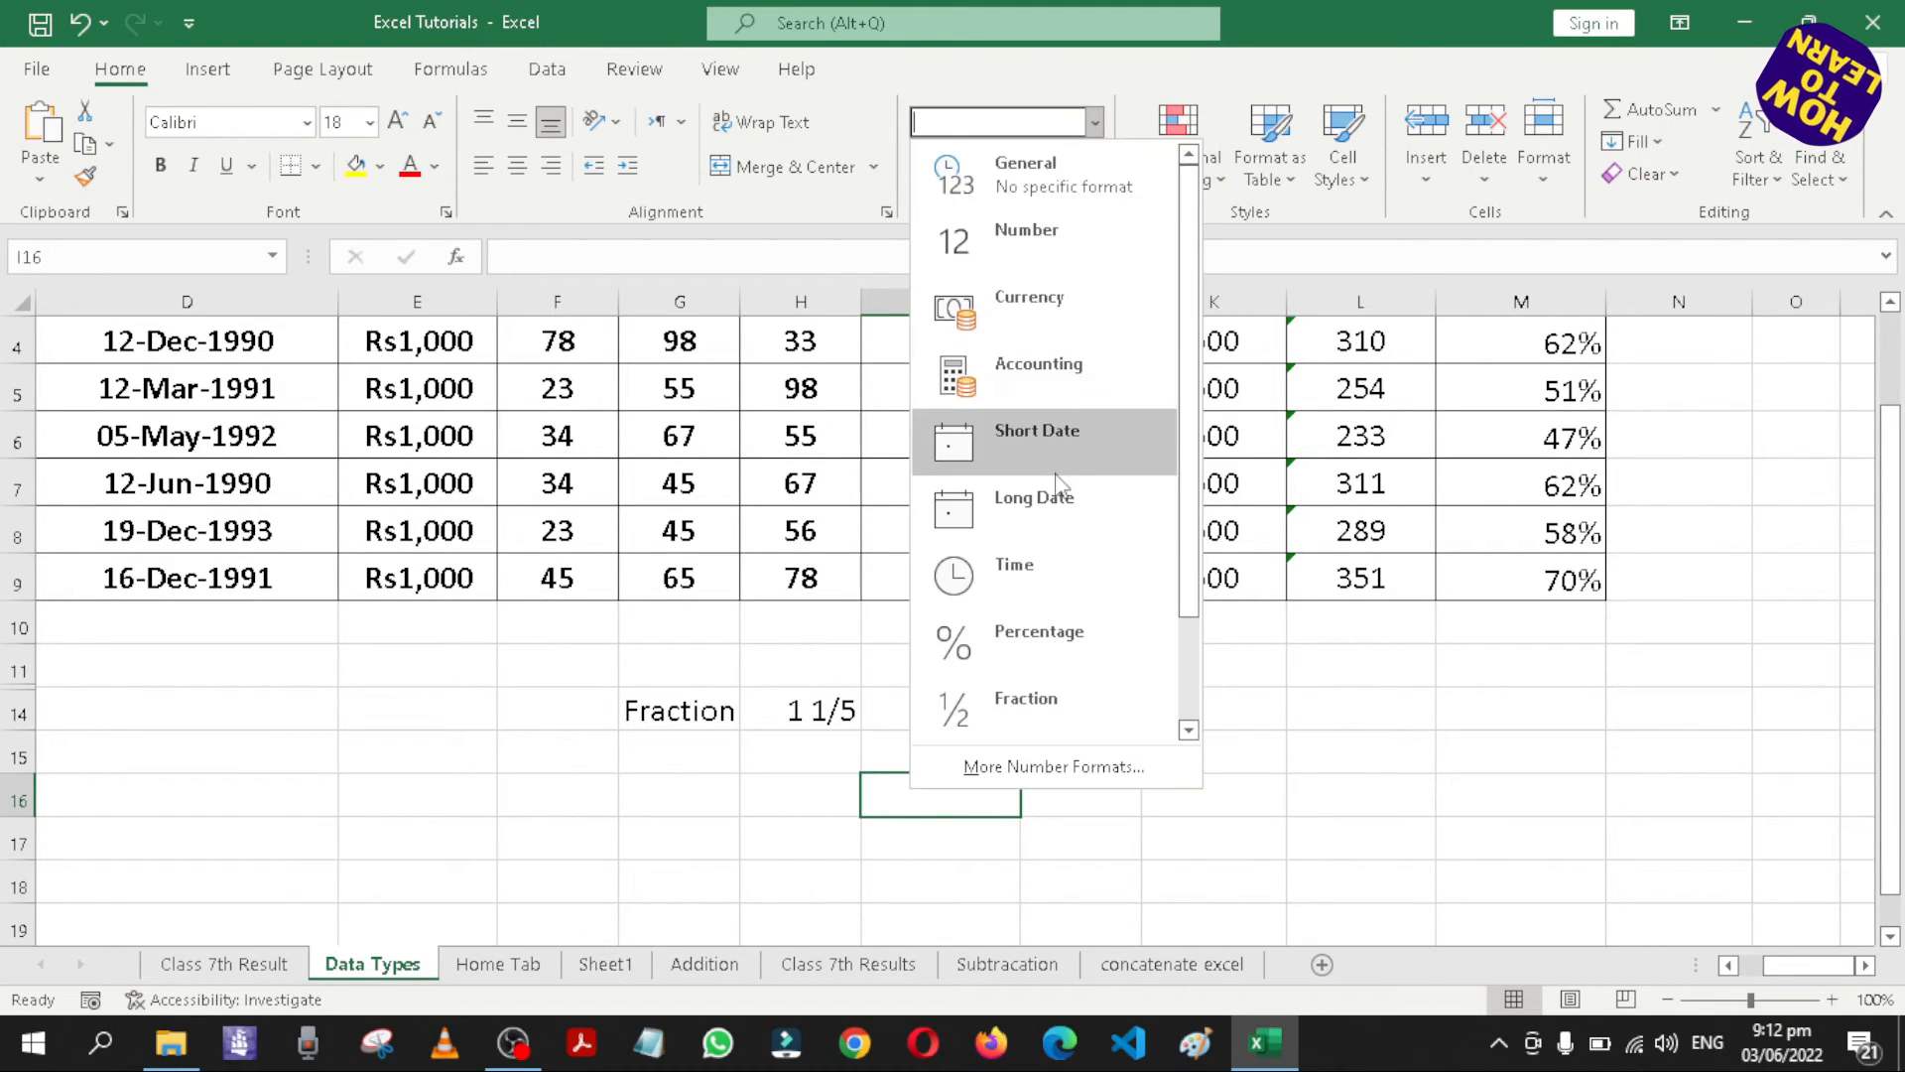
scroll(1081, 556, "down", 1)
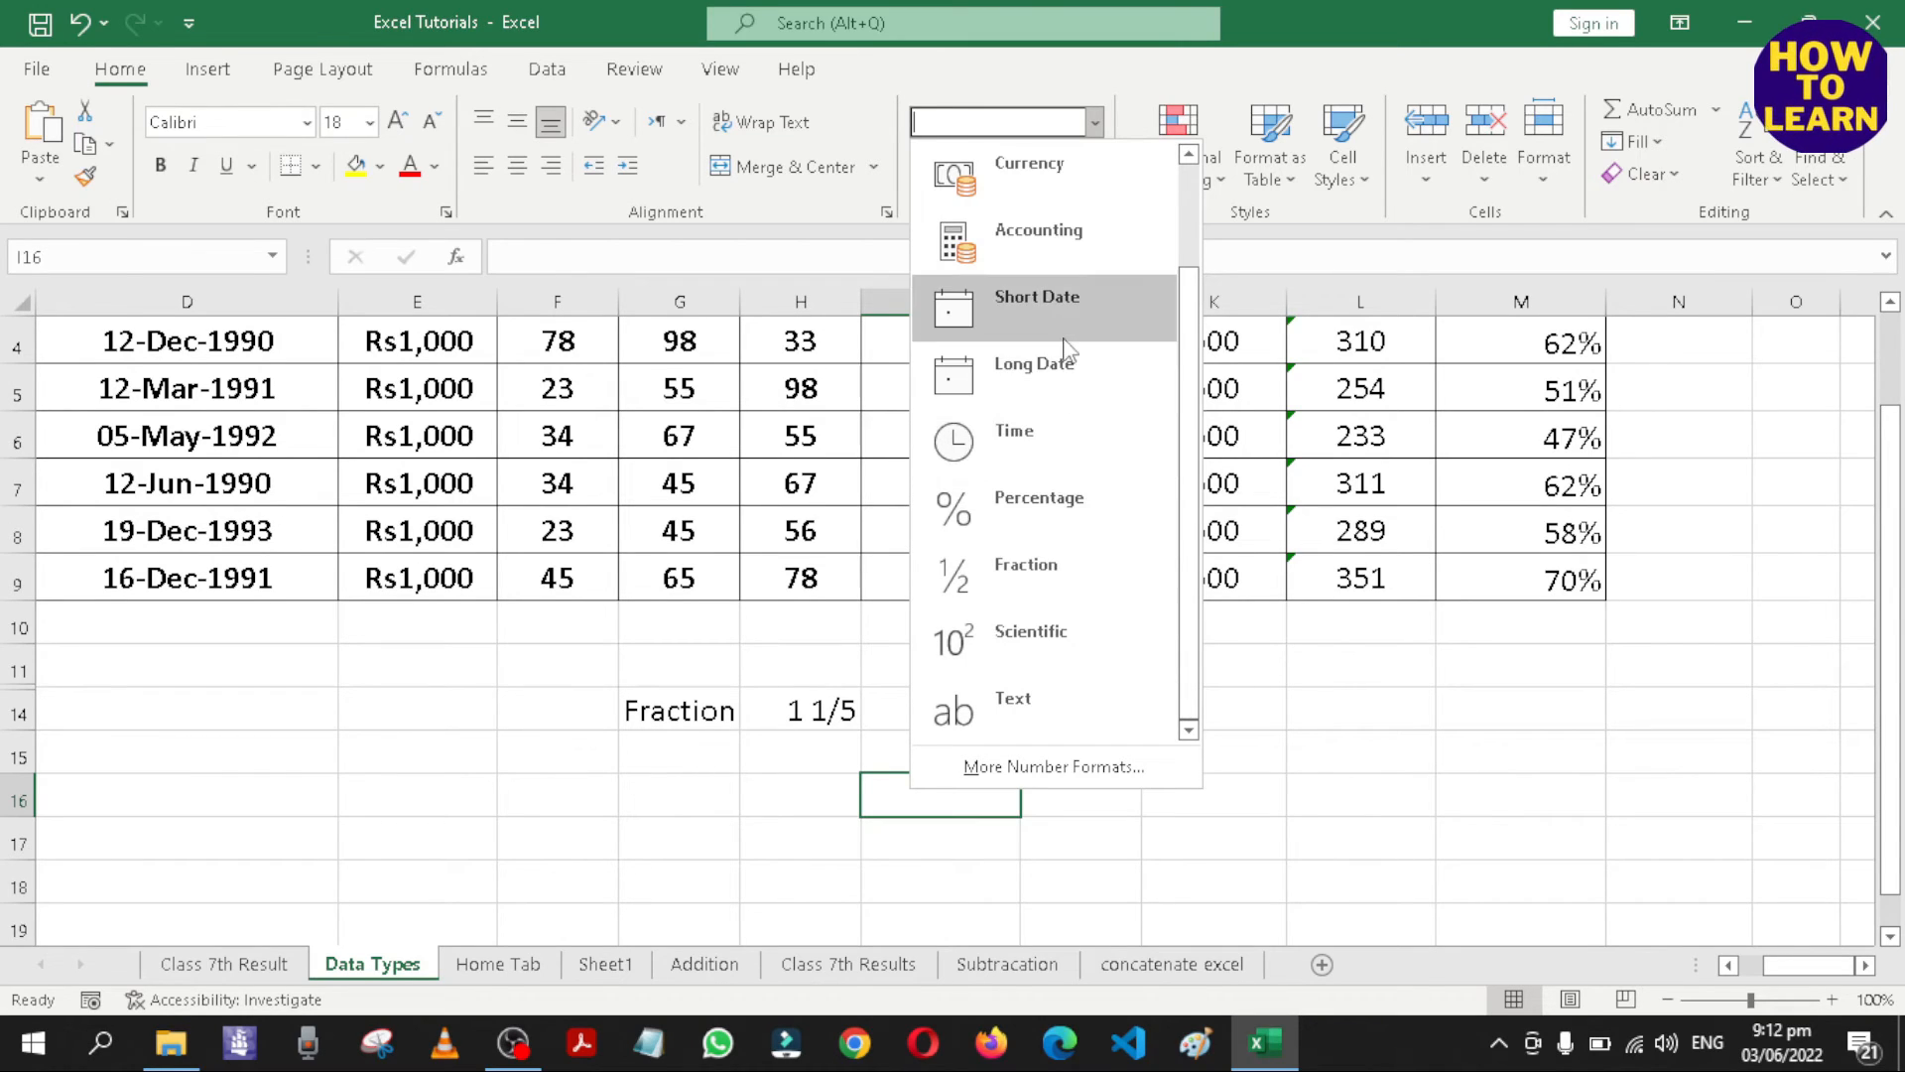
scroll(1068, 358, "up", 1)
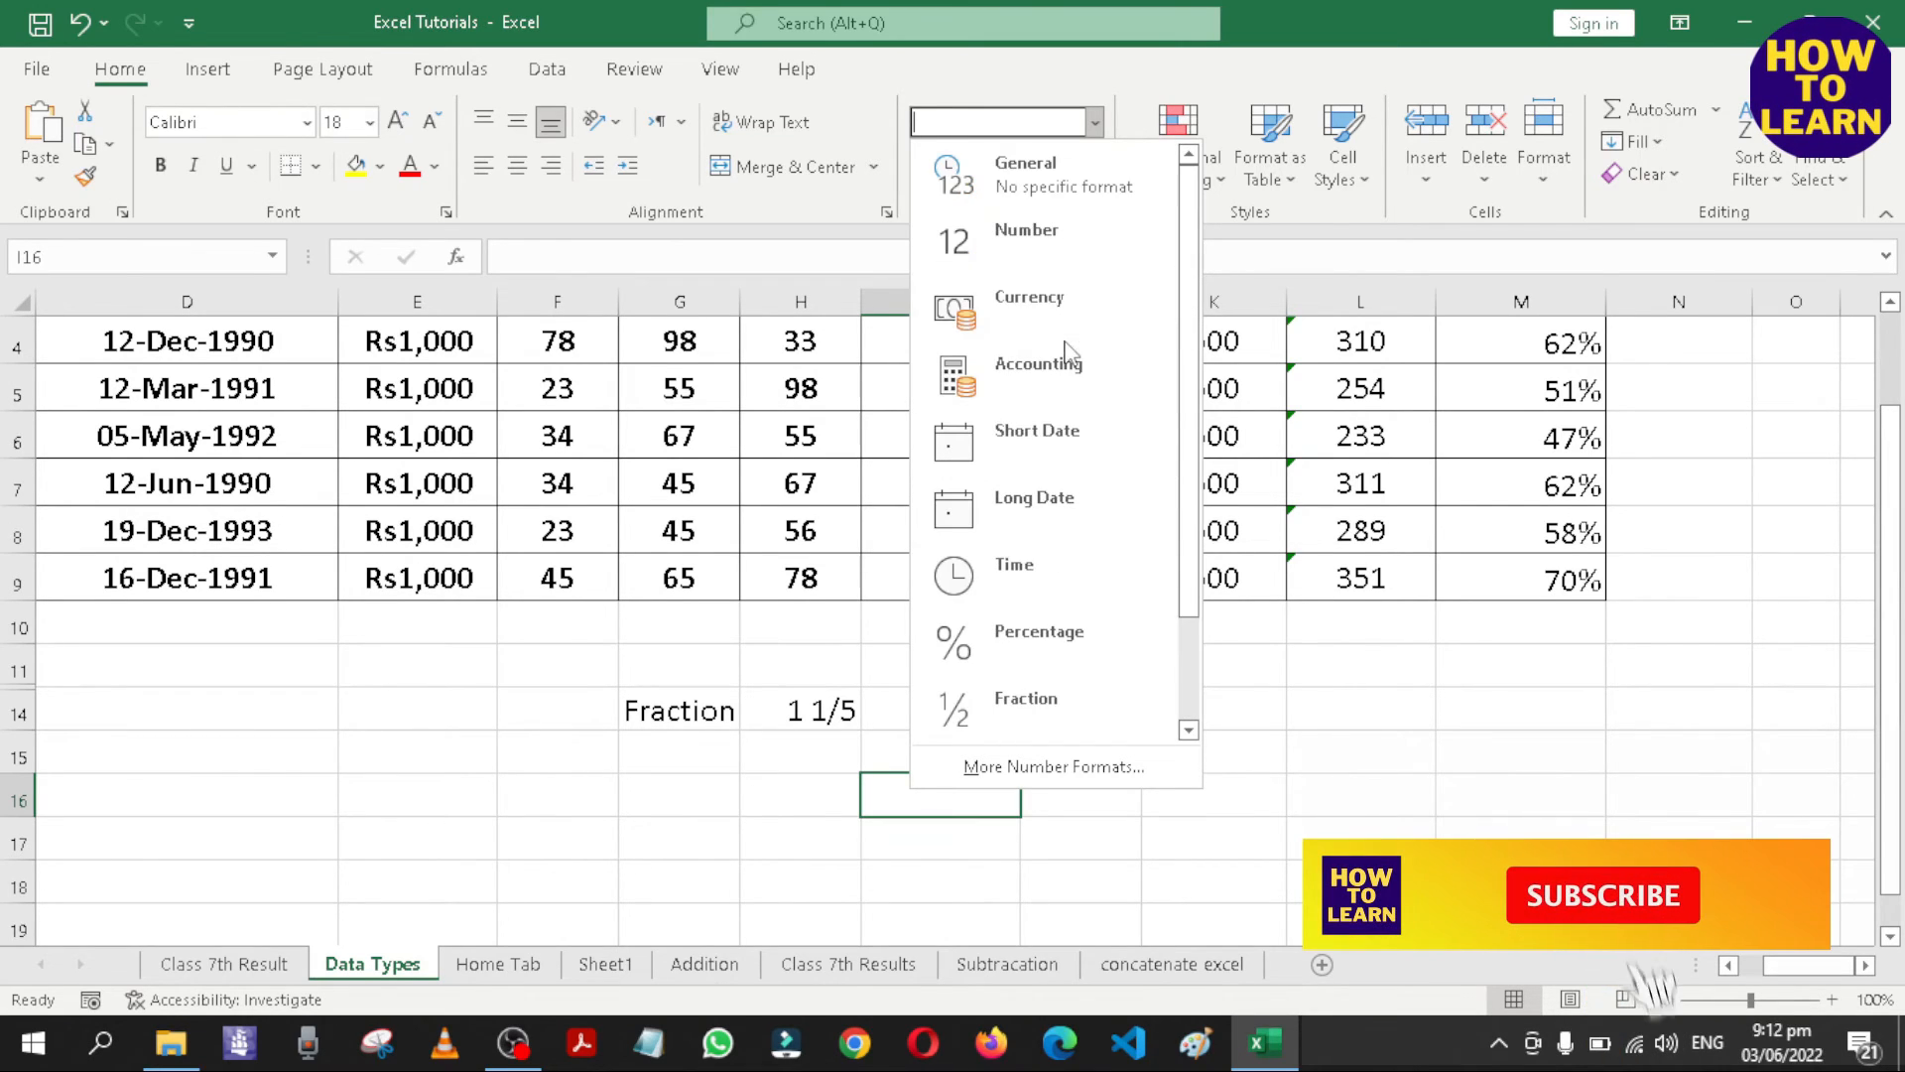
left_click(1096, 123)
left_click(1096, 123)
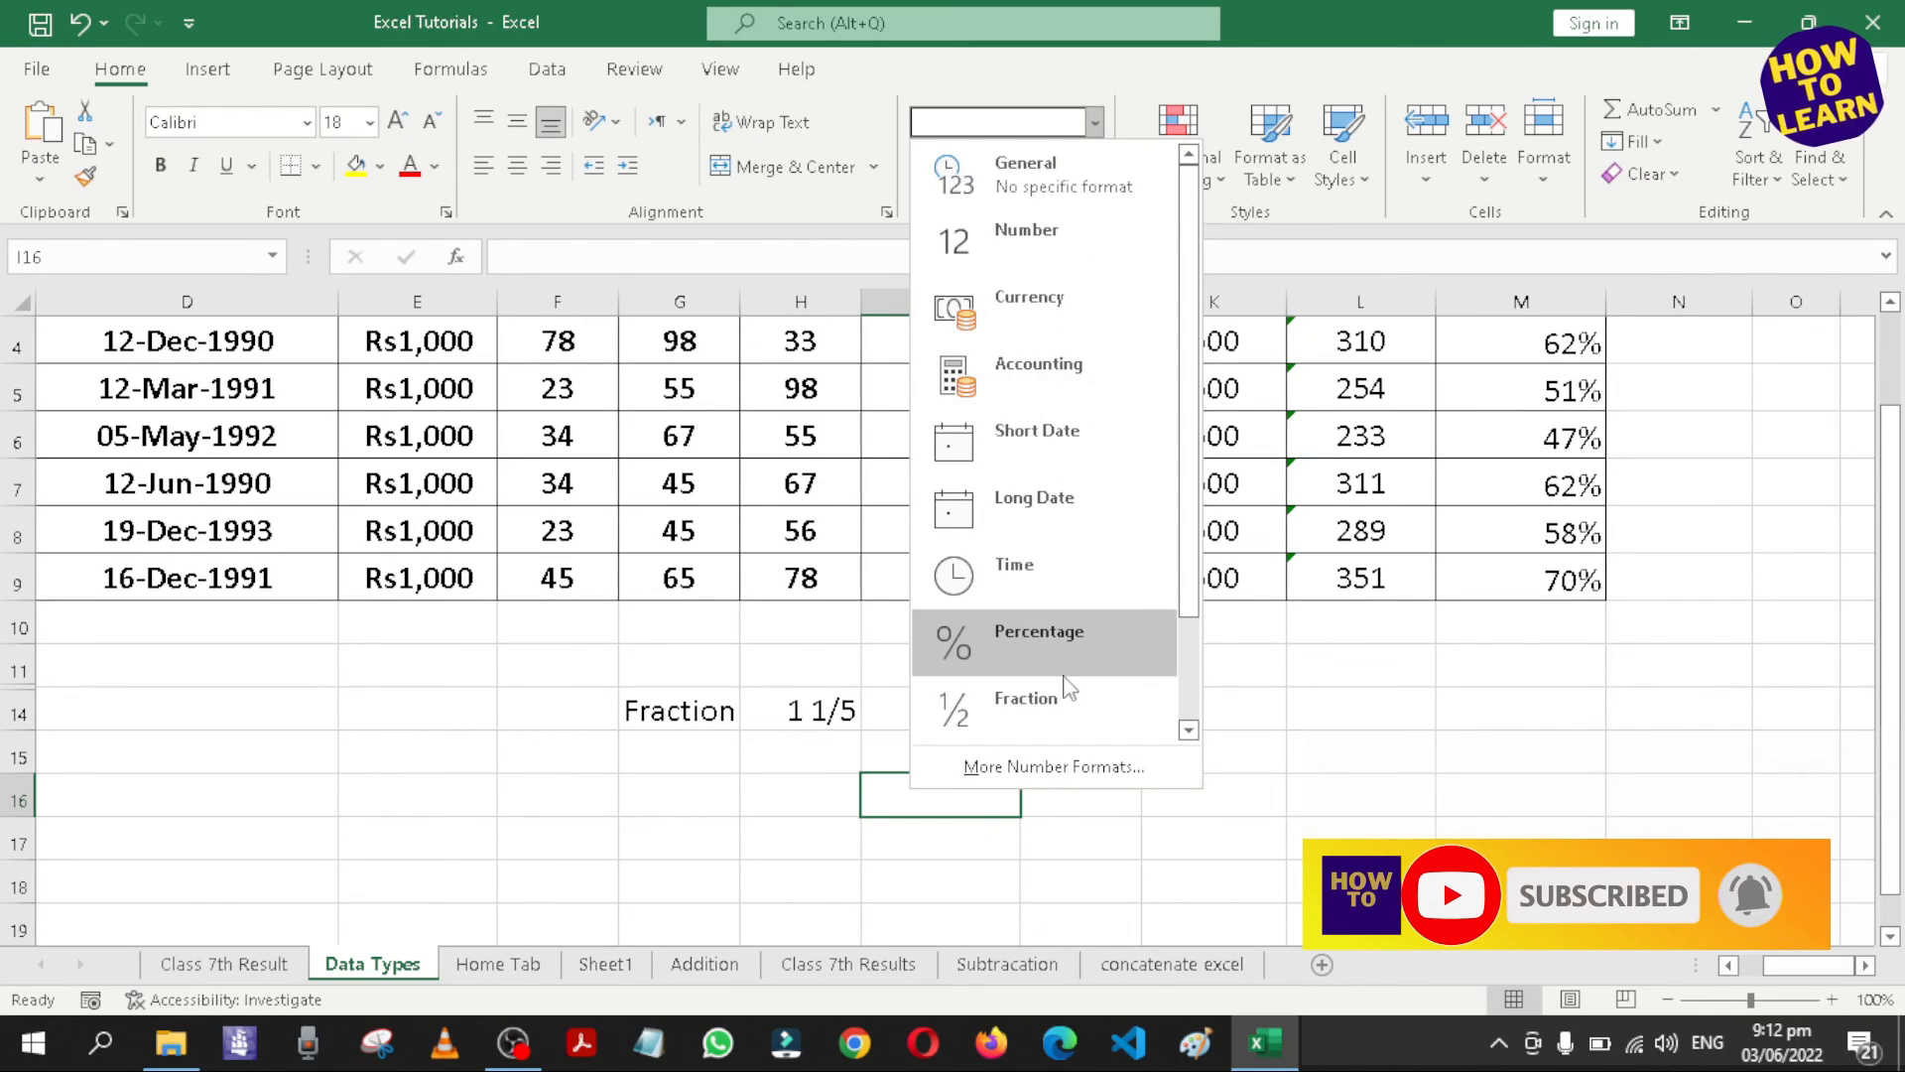
left_click(1060, 769)
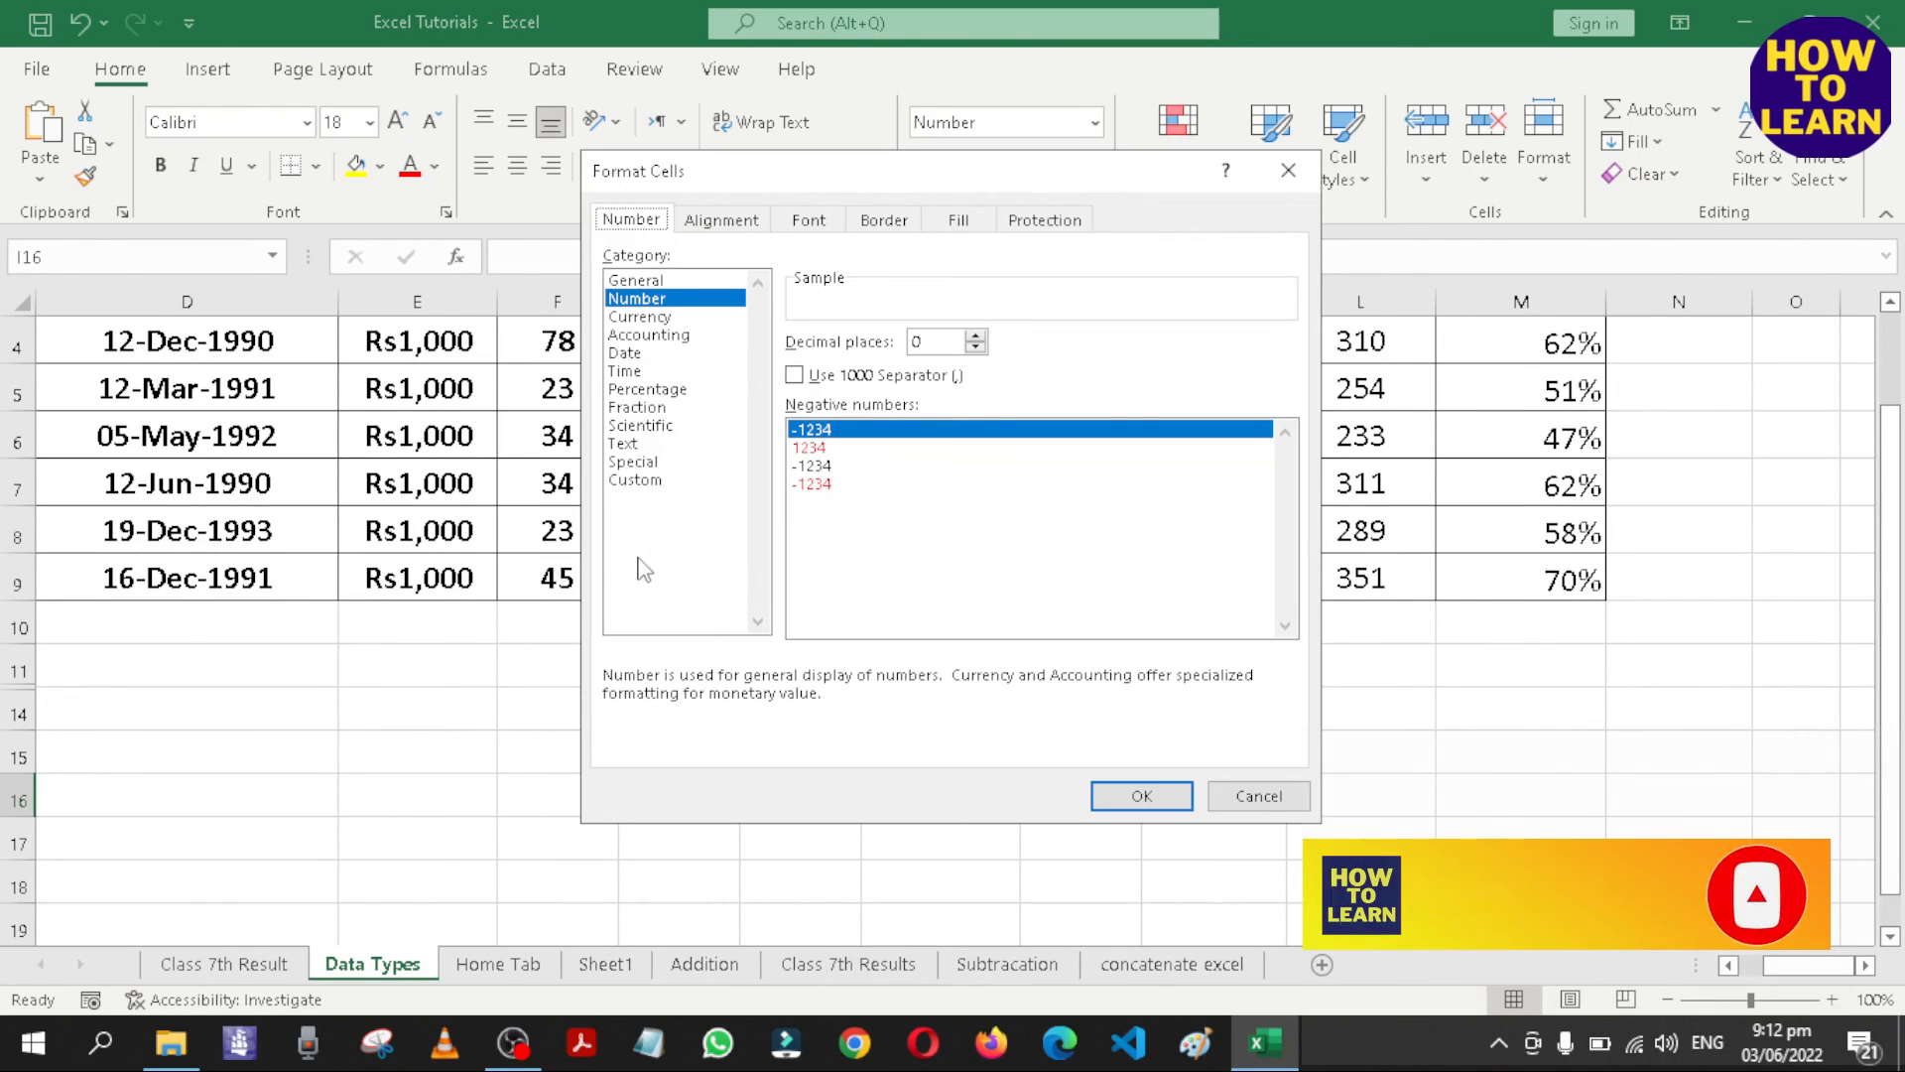